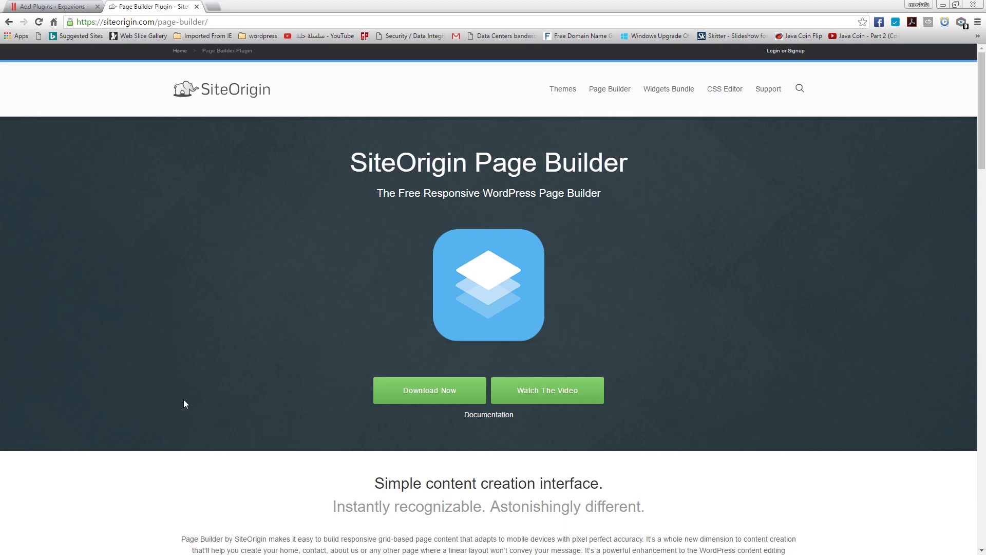
- Return to the plugin search results on the WordPress site and activate Page Builder by SiteOrigin
click(51, 6)
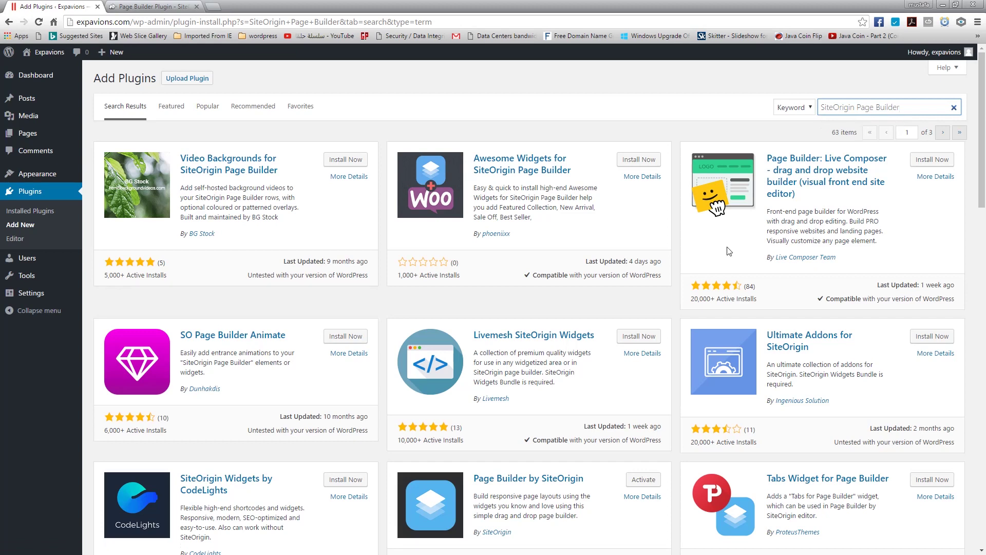
scroll(514, 359, down, 4)
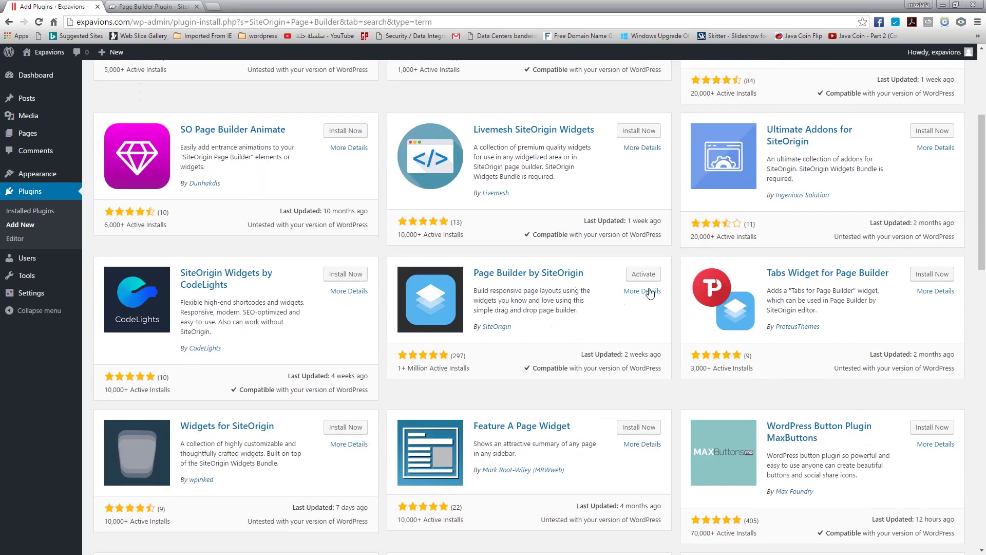
click(643, 276)
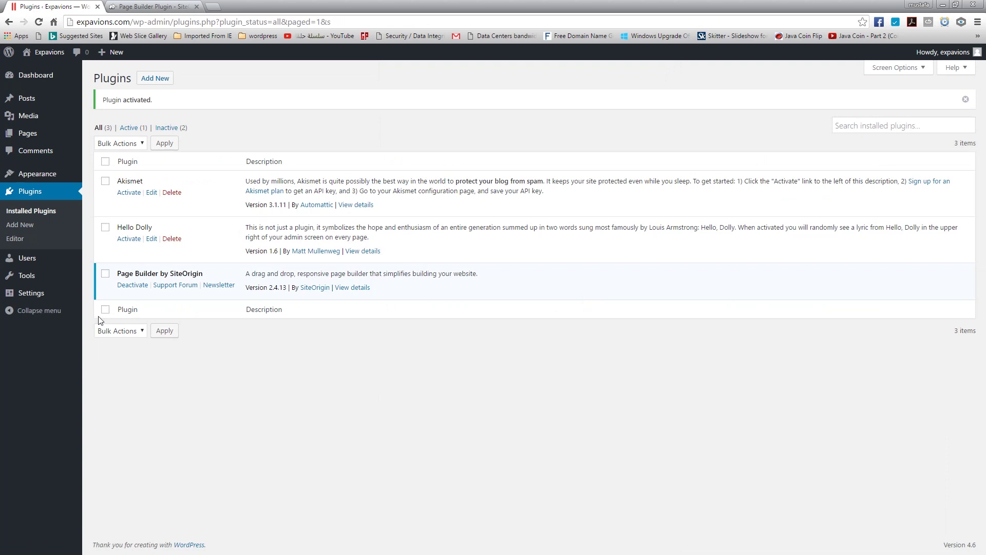
- Create a new page titled "test" and switch its content editor to Page Builder
click(29, 135)
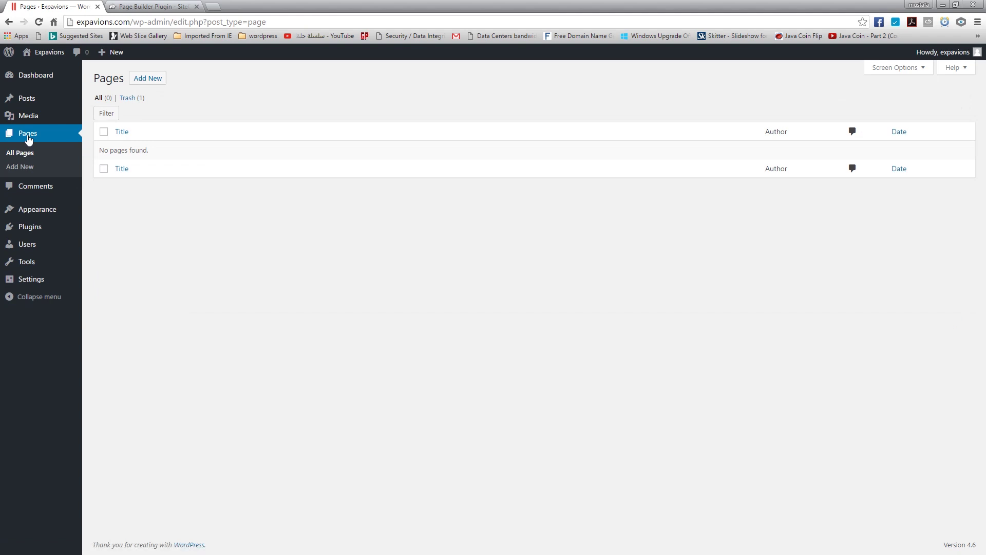
click(146, 80)
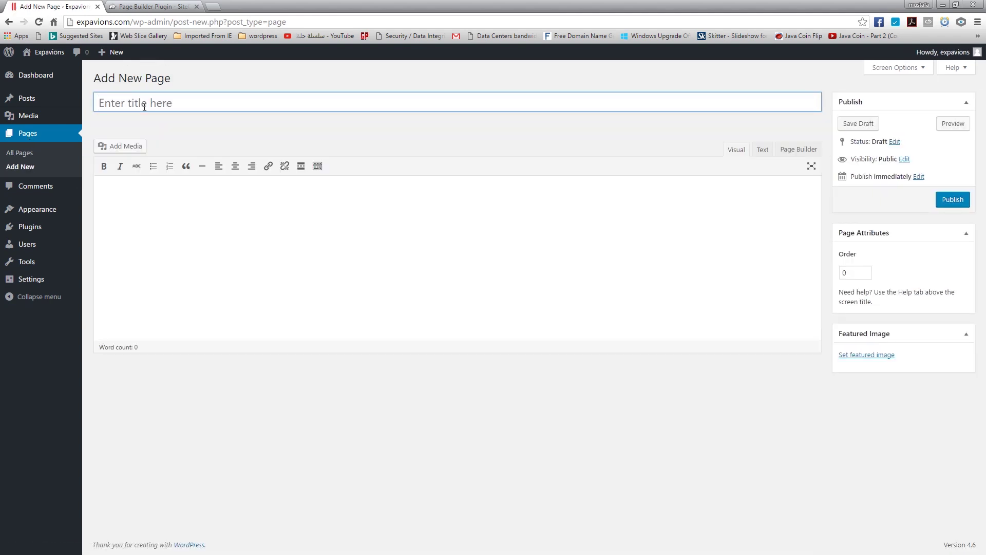
text(test)
click(788, 153)
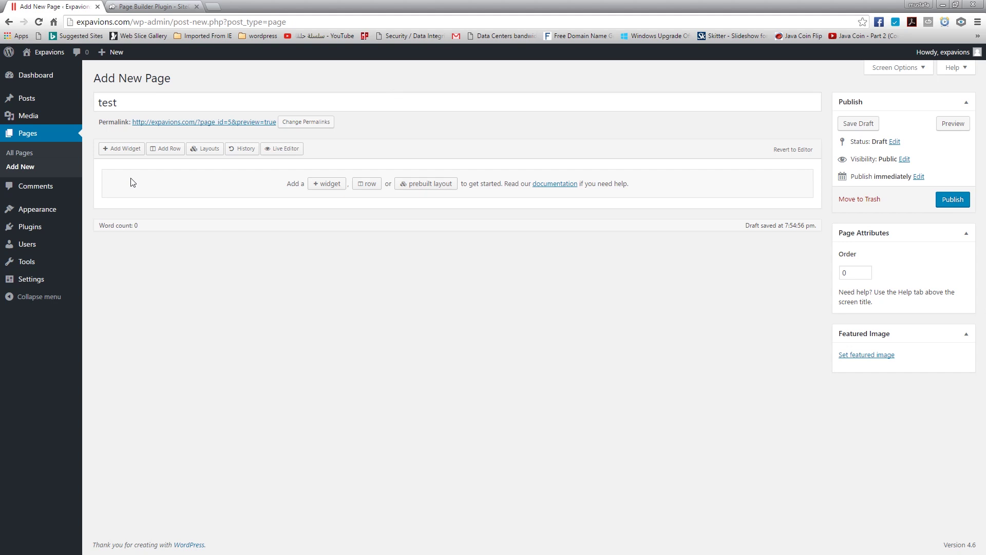
- Insert a row with 3 even columns into the page layout
click(170, 150)
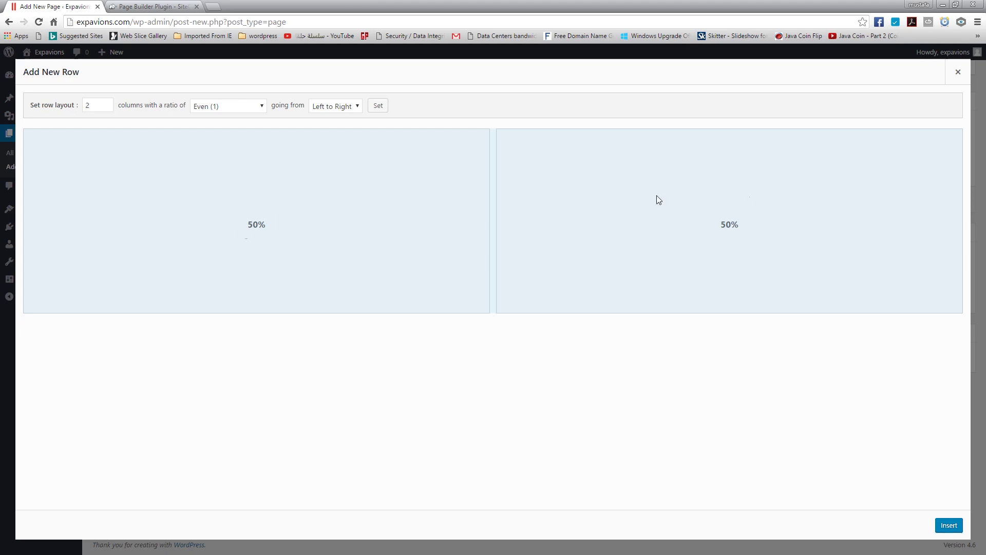
click(107, 103)
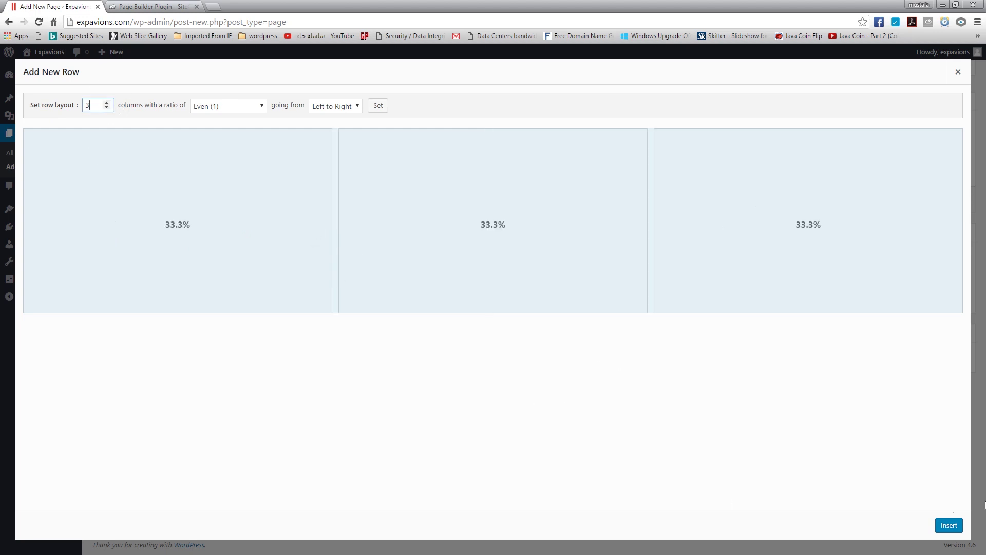
click(949, 526)
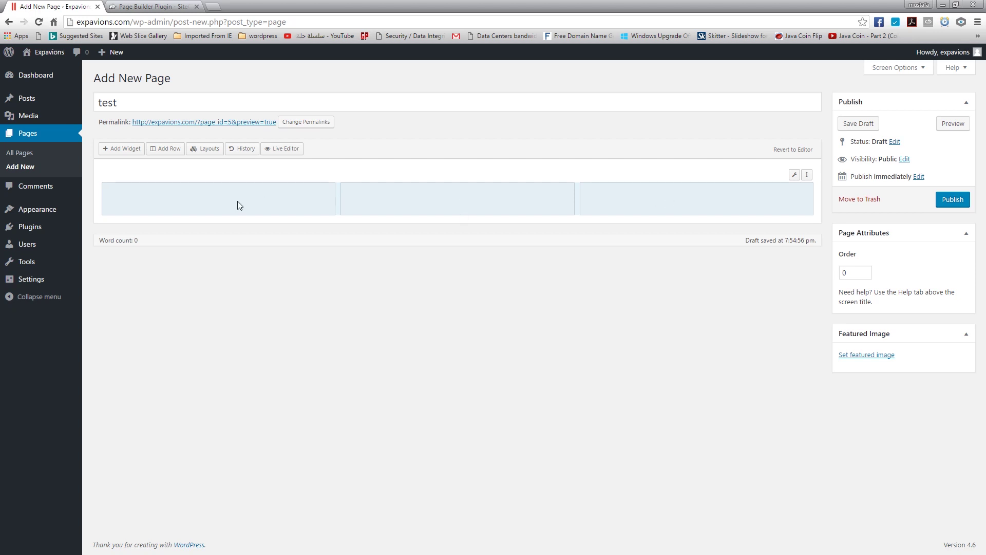
- Add a SiteOrigin Editor widget to the first column of the row
click(188, 201)
click(122, 149)
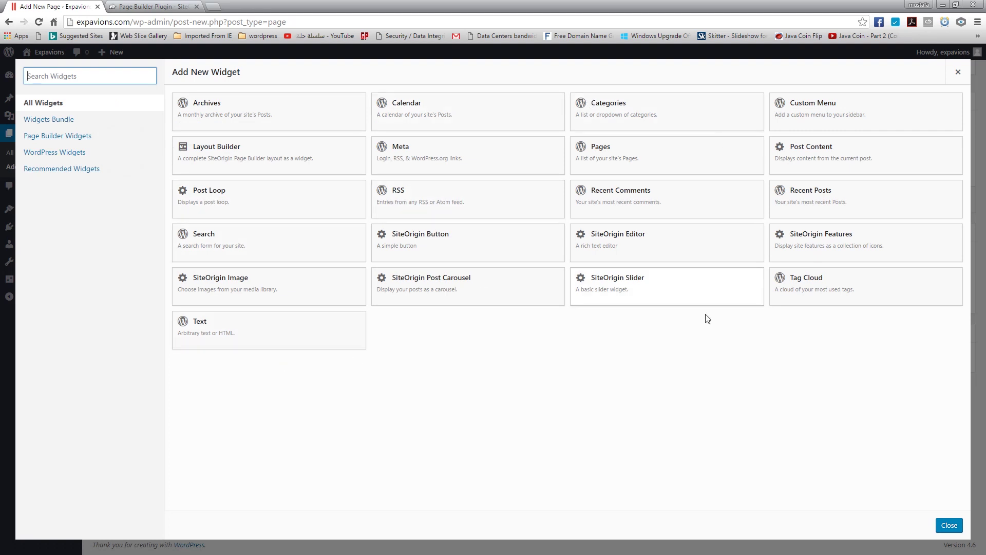
click(628, 245)
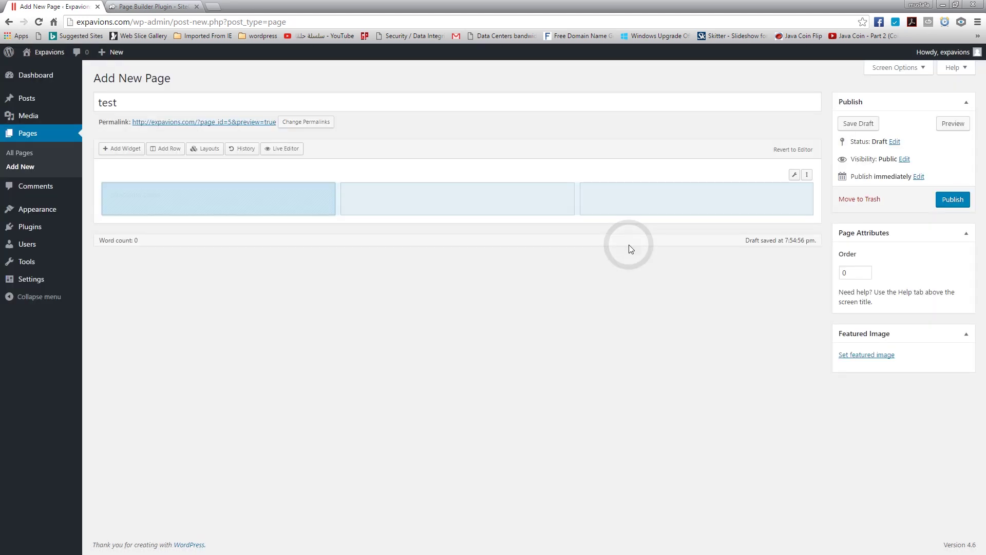
- Add a SiteOrigin Image widget to the second column and a Search widget to the third column
click(438, 198)
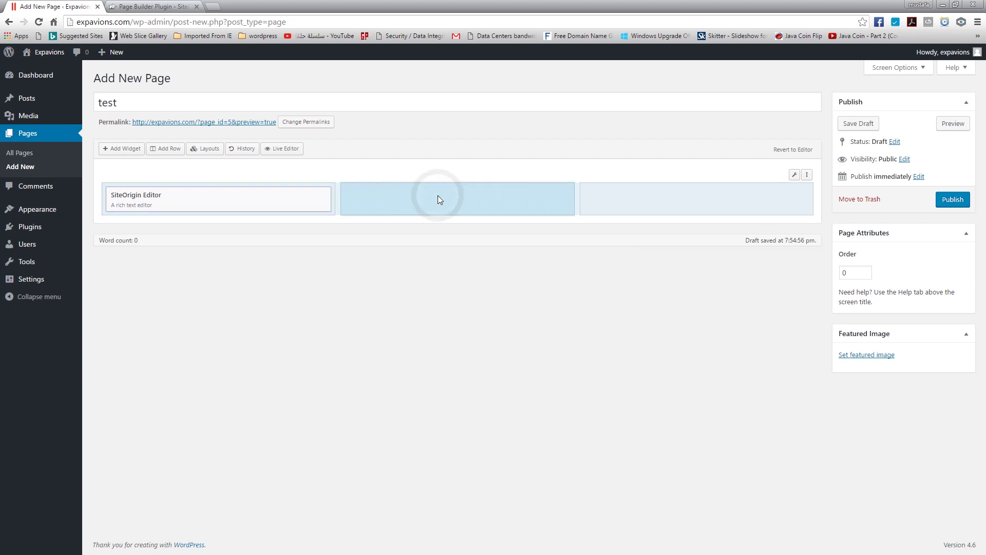
click(118, 149)
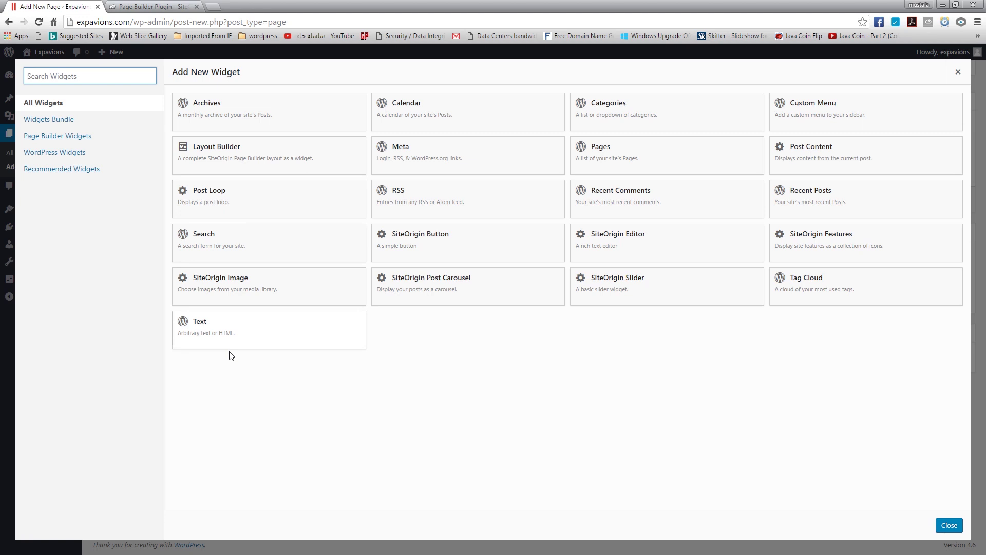
click(243, 298)
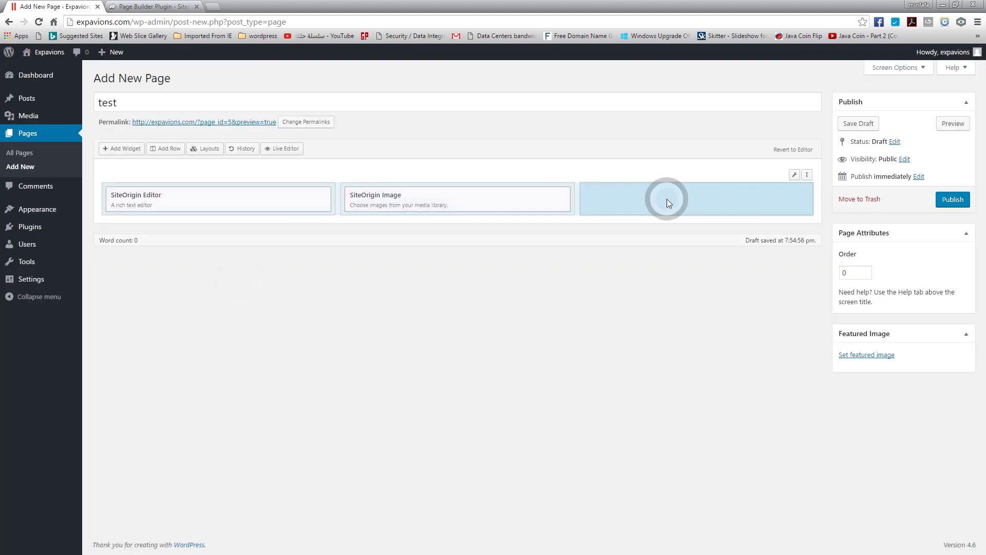
click(121, 151)
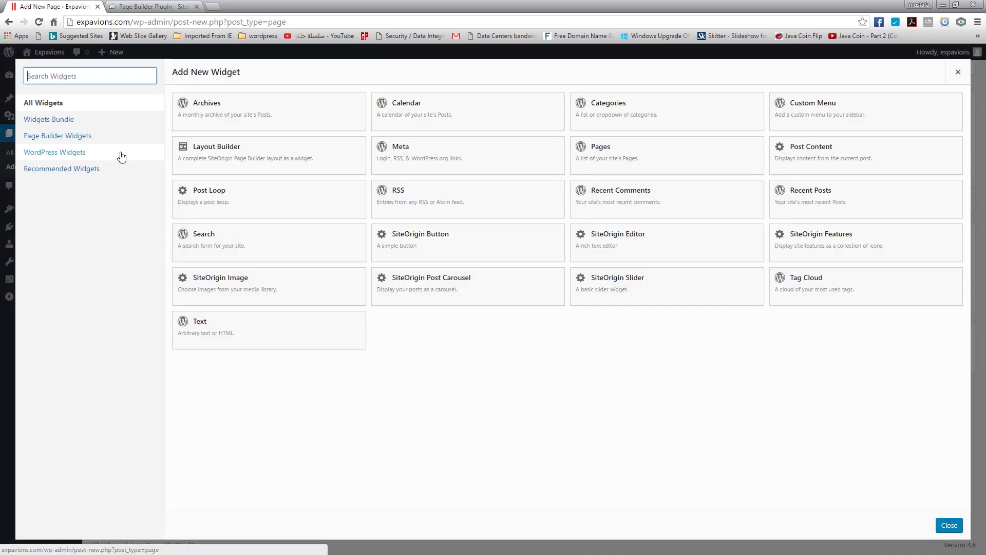
click(229, 249)
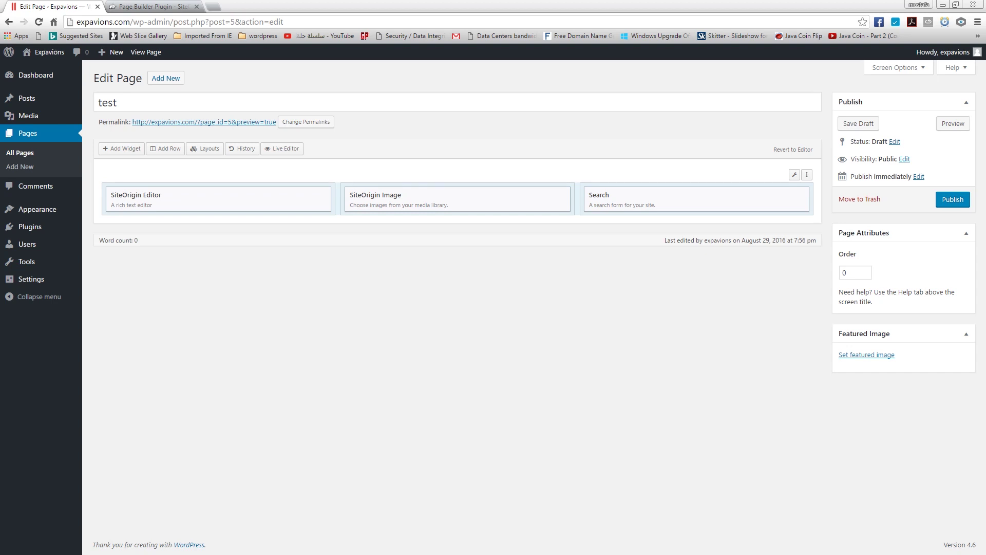
- Search new plugins for "SiteOrigin Page Builder bundle", and install and activate SiteOrigin Widgets Bundle
click(47, 226)
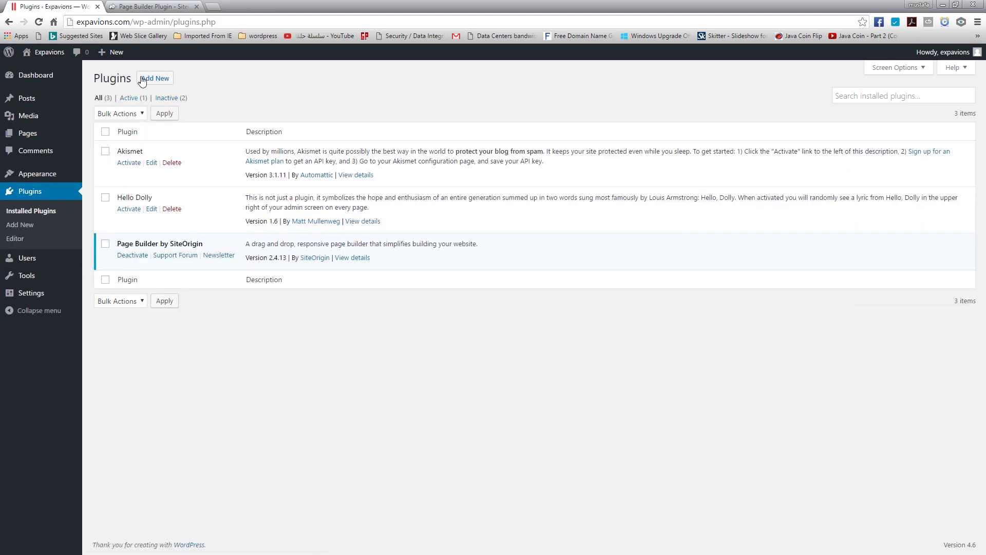
click(146, 81)
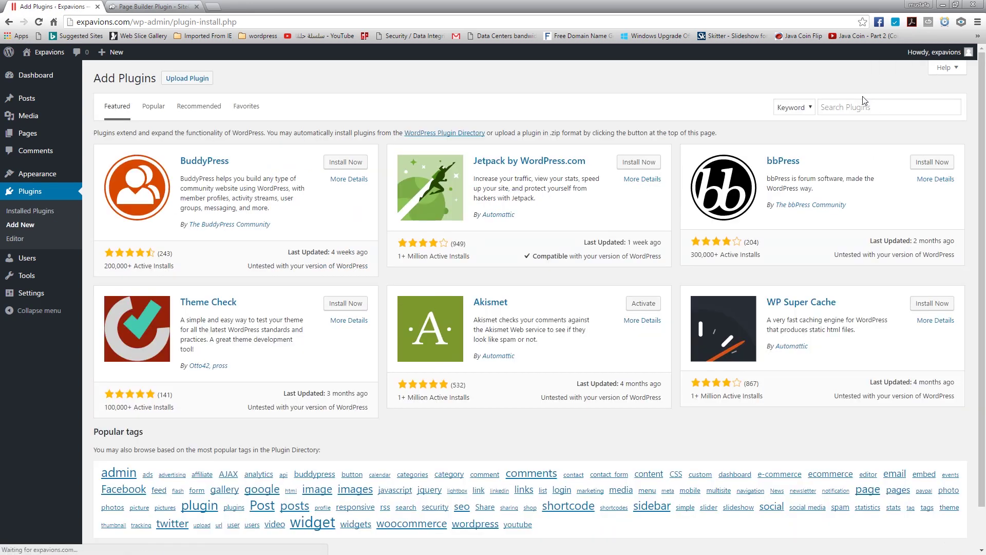
right_click(862, 105)
click(873, 163)
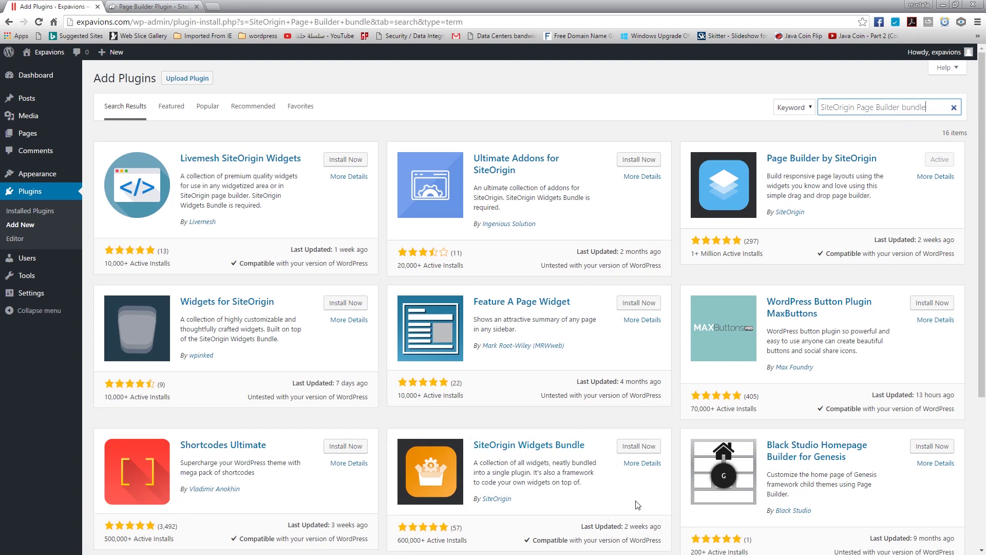
click(639, 451)
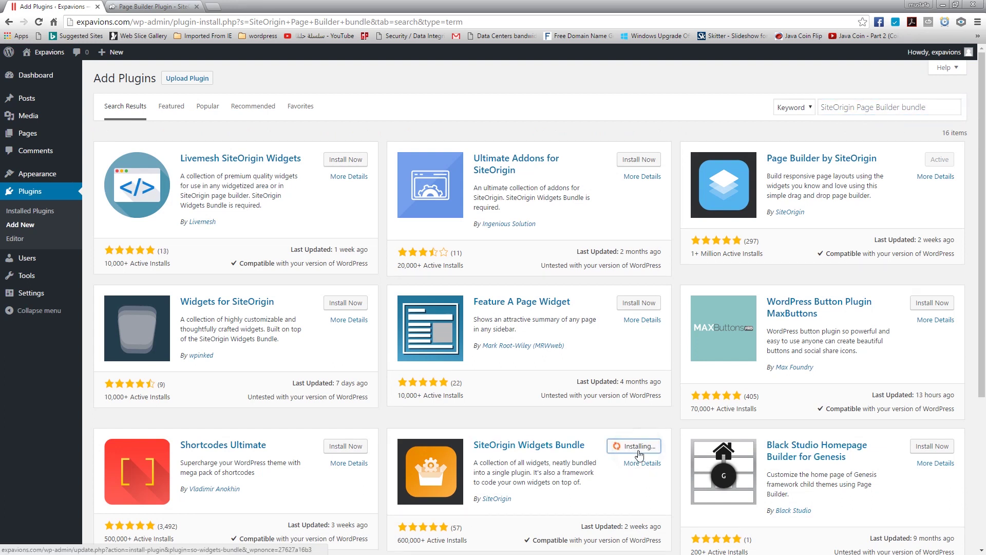
scroll(639, 452, down, 1)
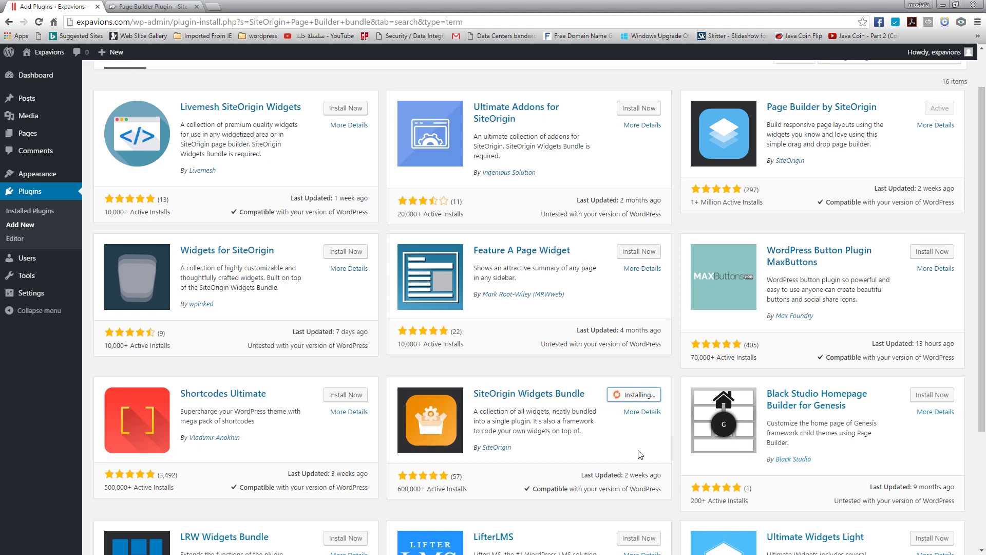
click(645, 401)
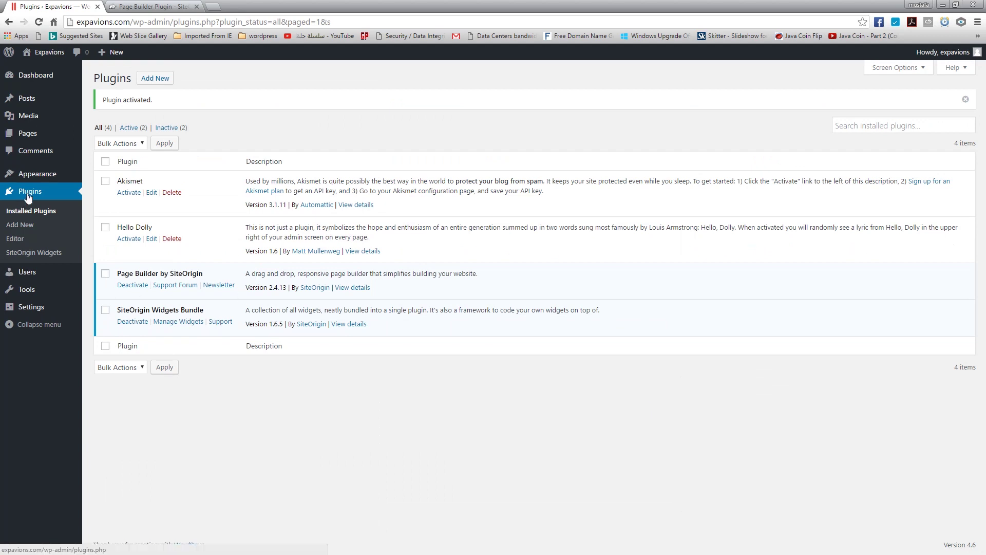
- Reopen the "test" page for editing and insert a second row with 3 even columns
click(27, 133)
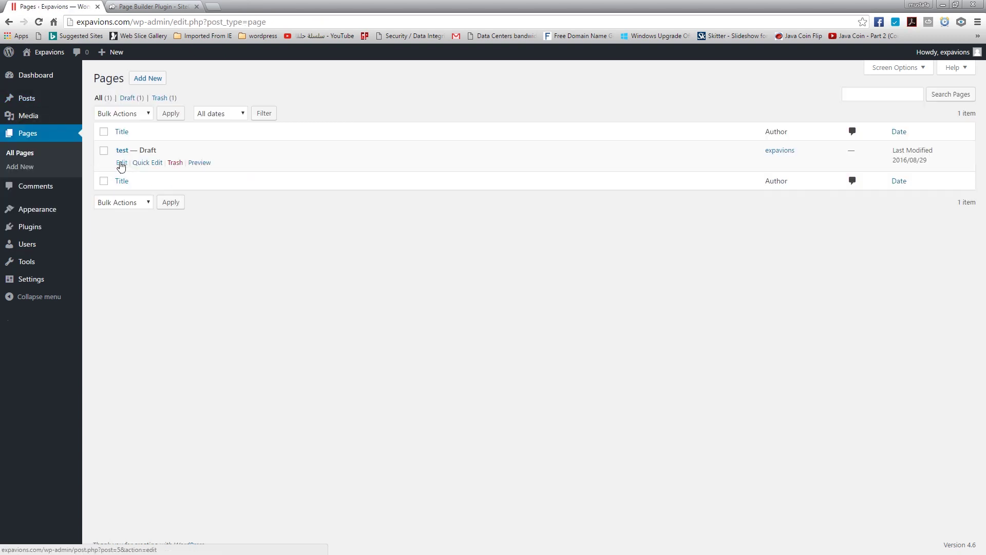
click(121, 163)
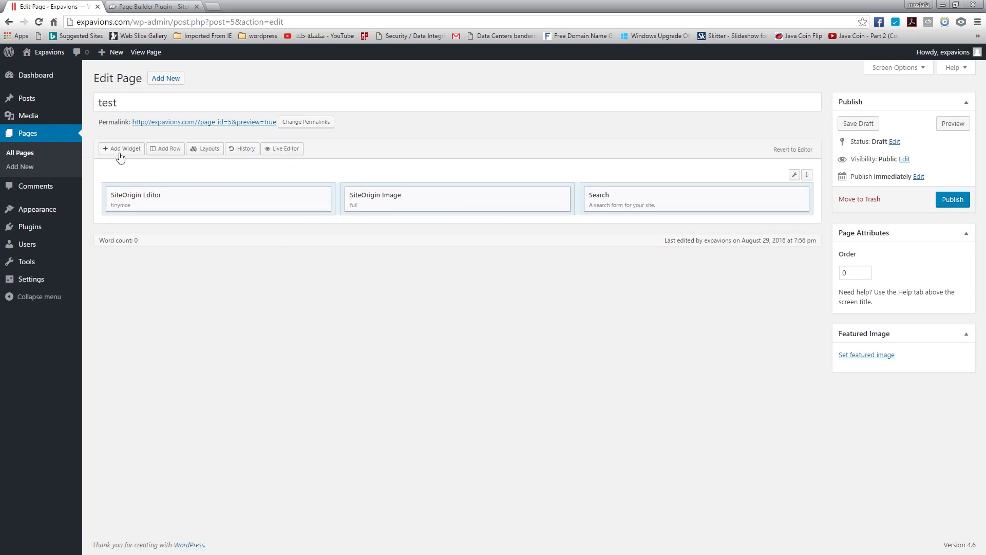
click(166, 149)
click(109, 102)
click(945, 528)
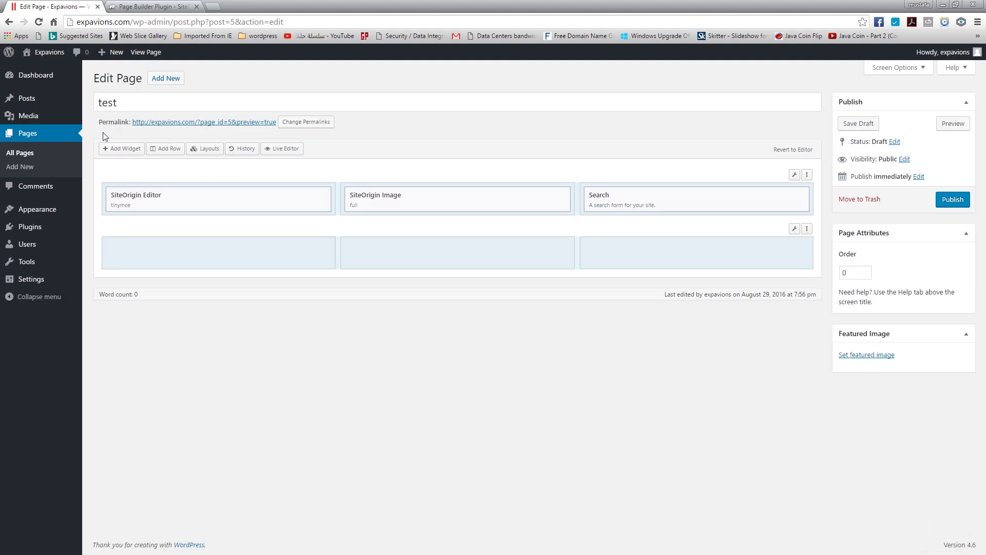
- Review the widgets available for the first column of the second row without adding one
click(135, 259)
click(116, 150)
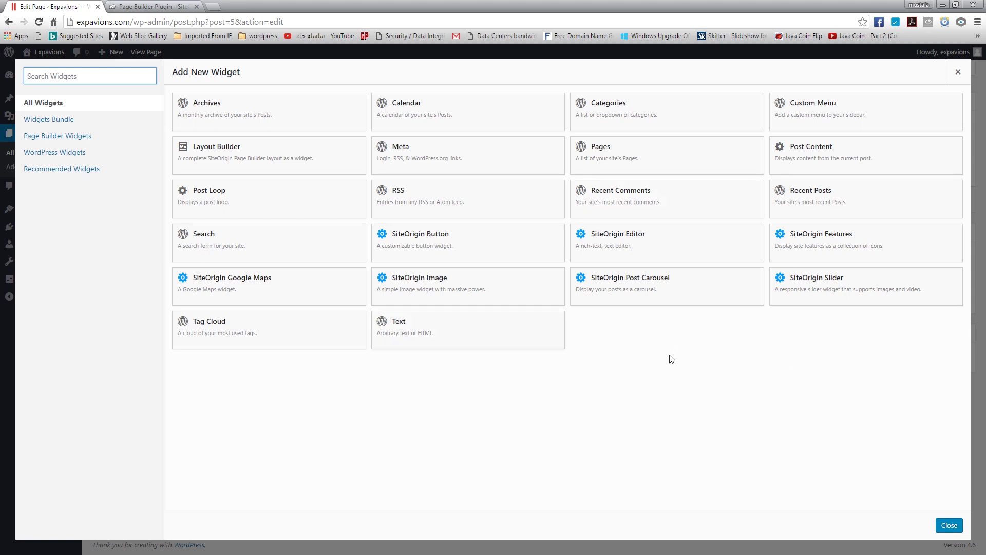
click(949, 525)
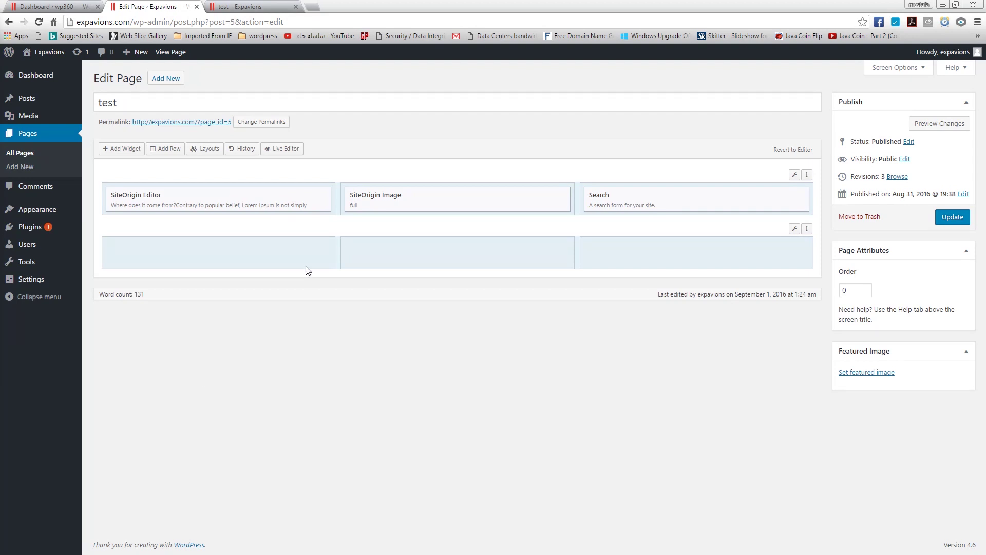
- Give the first row a light grey background color in its design styles
mouse_move(215, 205)
mouse_move(742, 207)
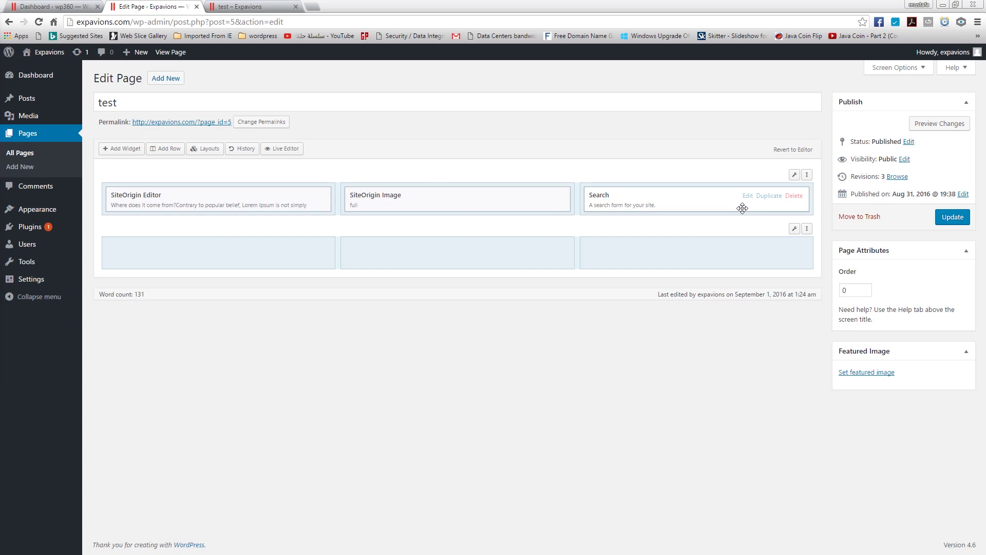
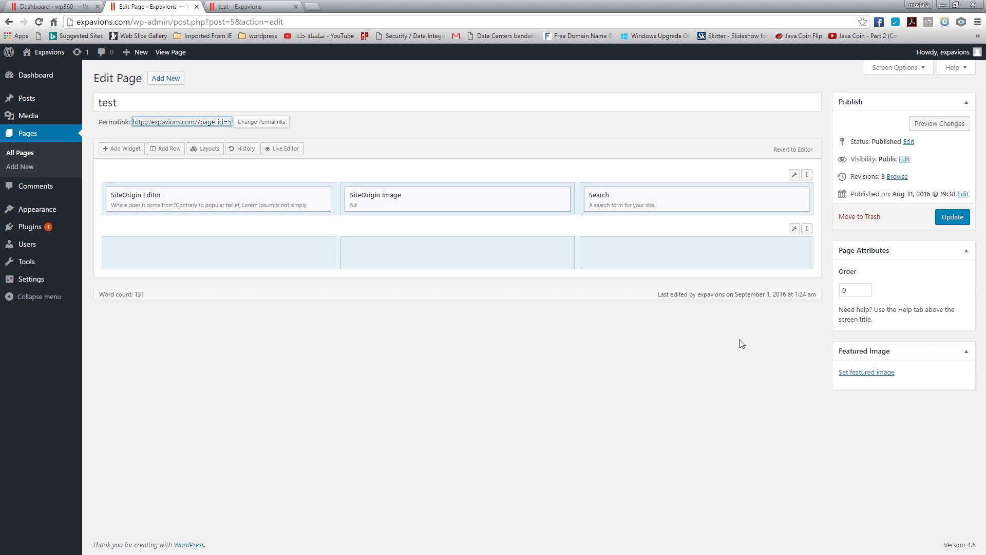
mouse_move(633, 198)
click(795, 179)
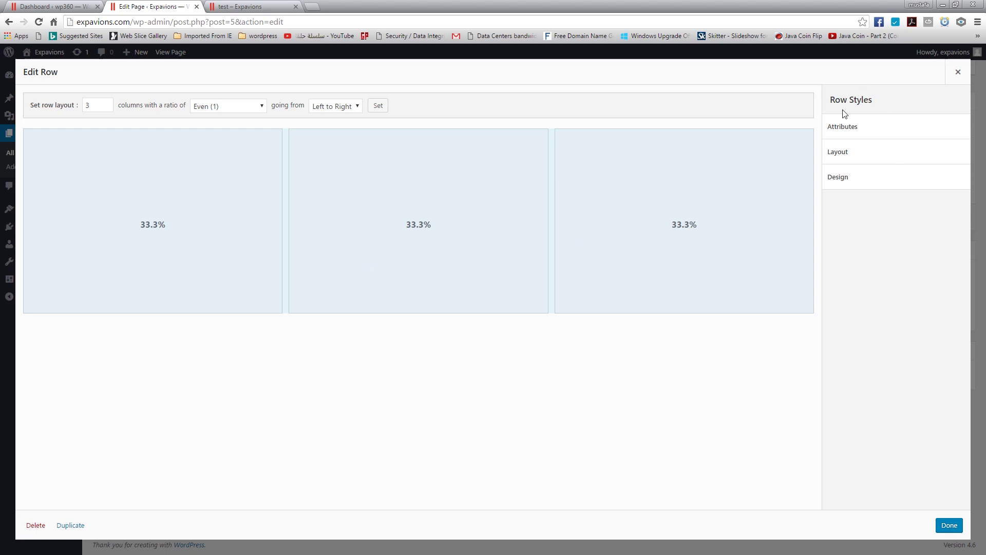
click(848, 182)
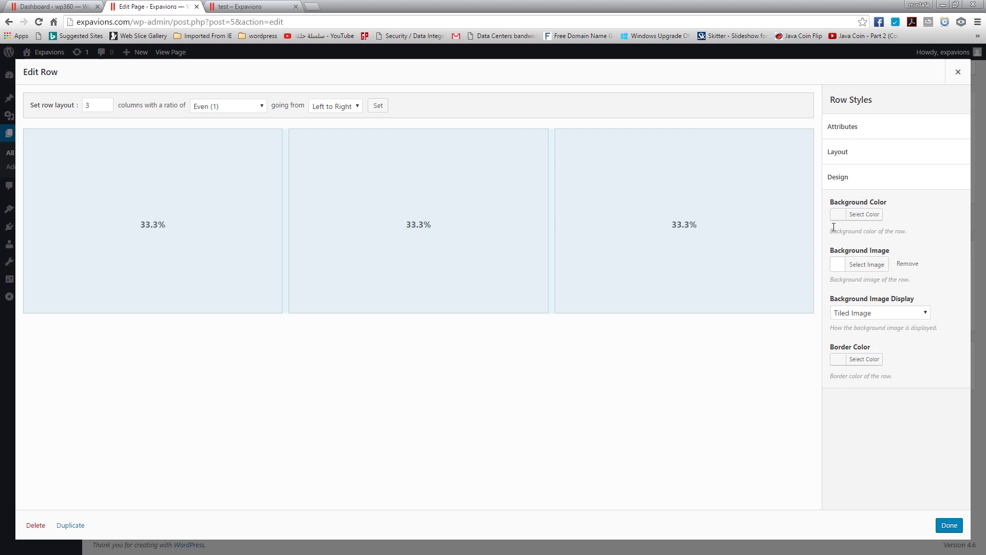
click(867, 216)
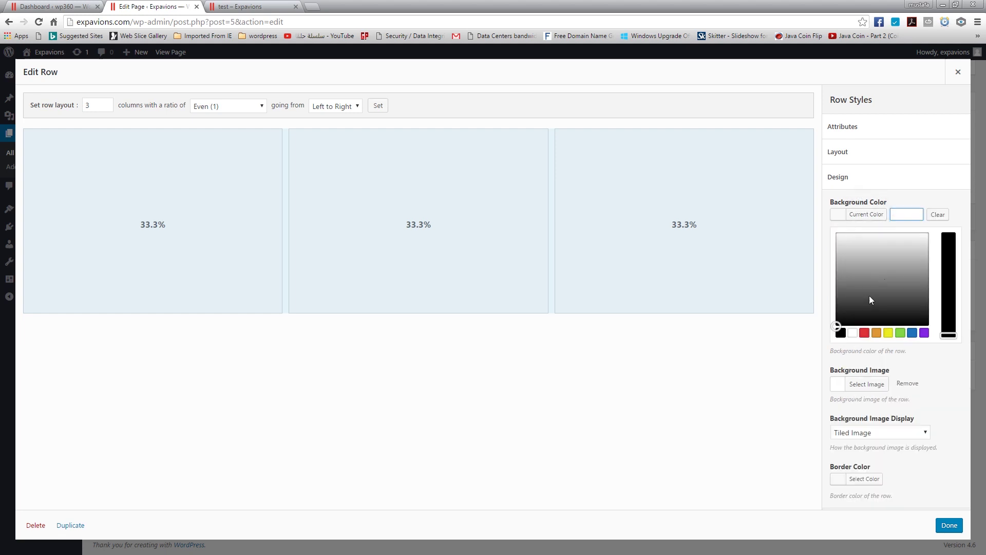
click(853, 254)
click(945, 526)
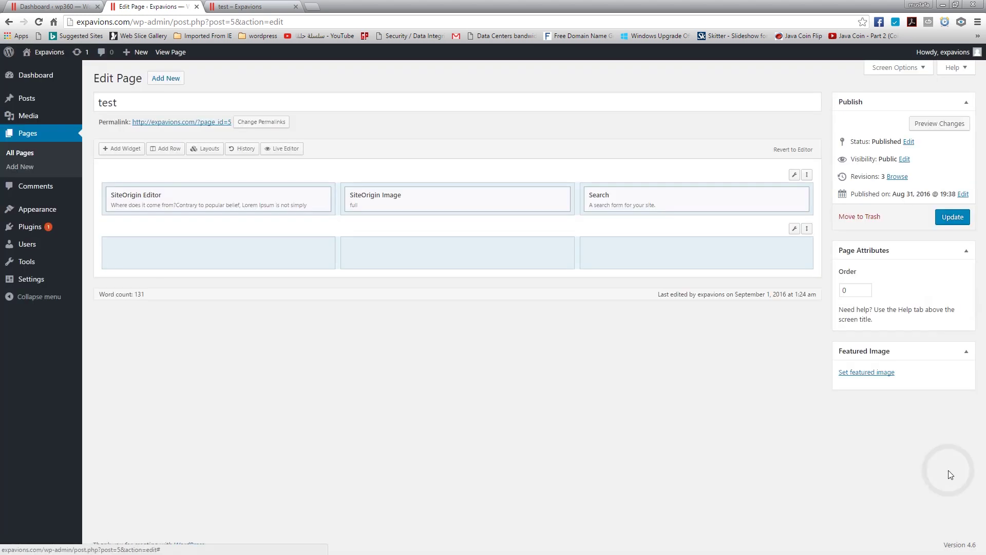
- Update the "test" page and switch to its published view
click(948, 223)
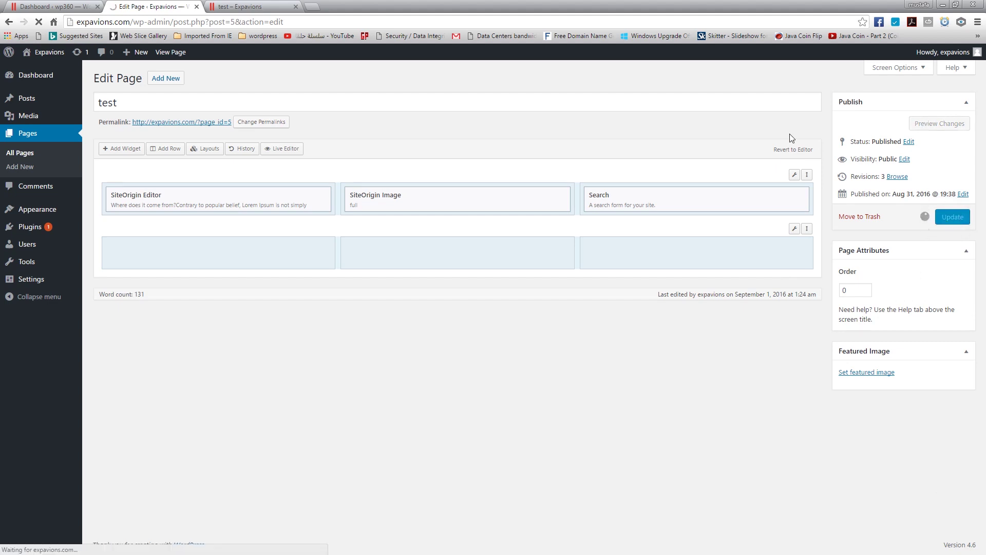
click(239, 7)
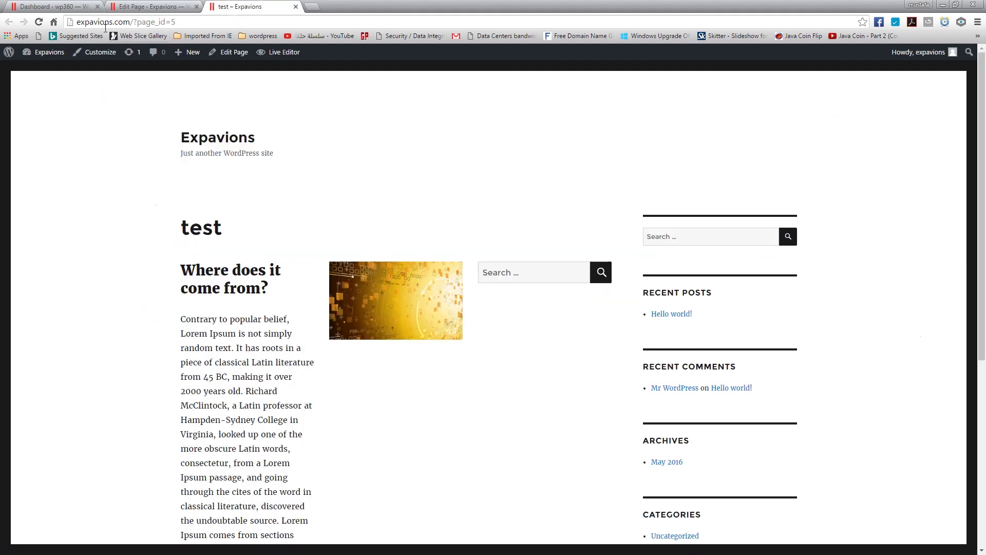
- Reload the published "test" page to check the first row's background, and return to the page editor
click(38, 22)
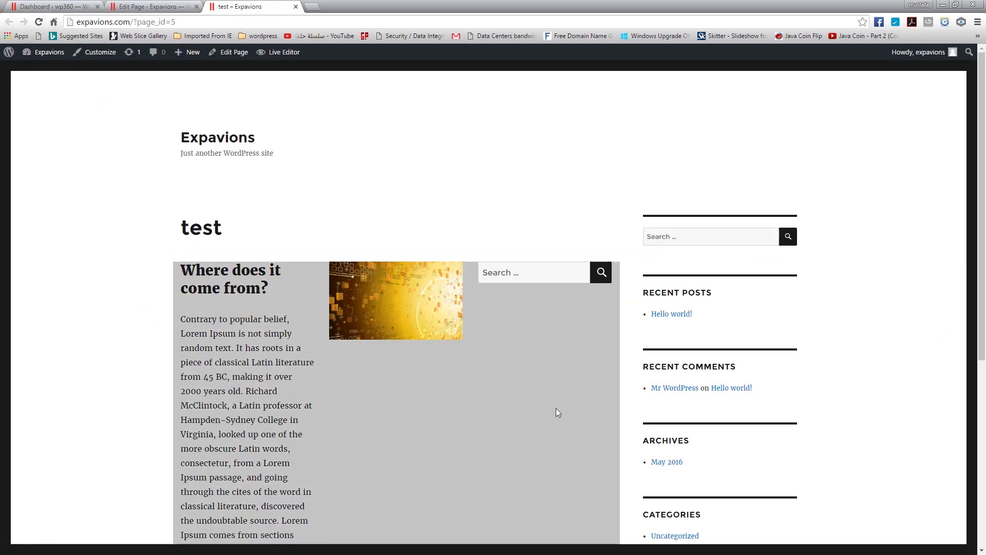
scroll(555, 408, down, 5)
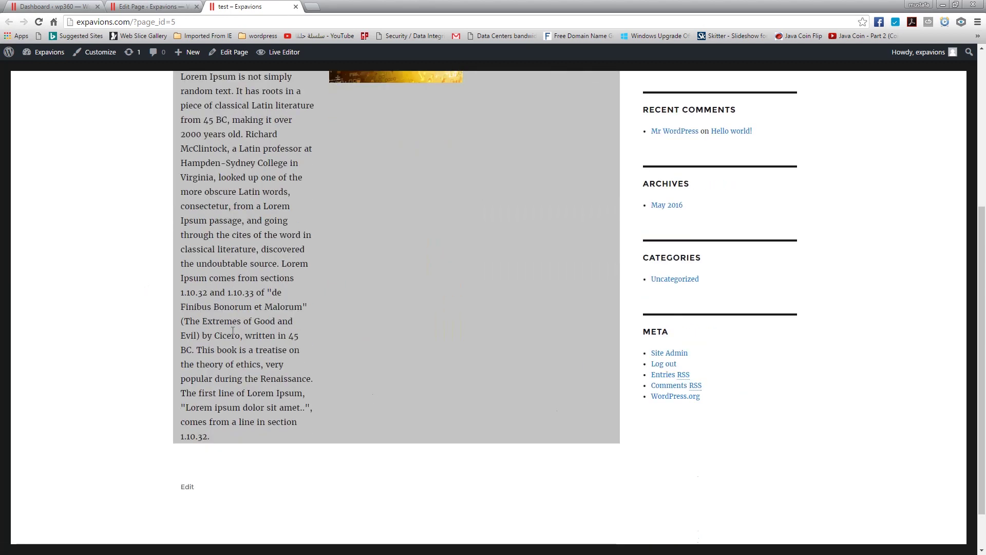
click(149, 7)
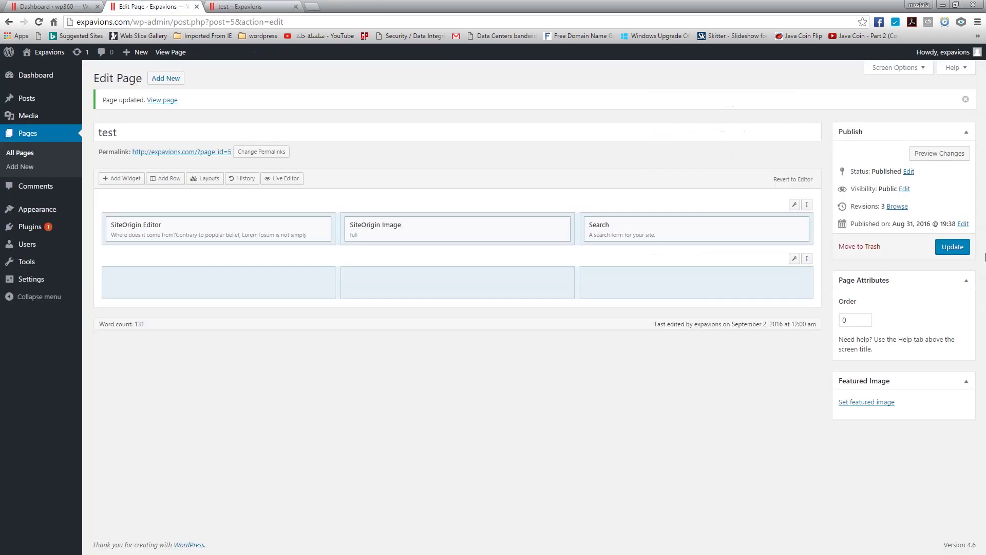
- Give the first row a dark border color of #1c1c1c in its design styles
click(791, 204)
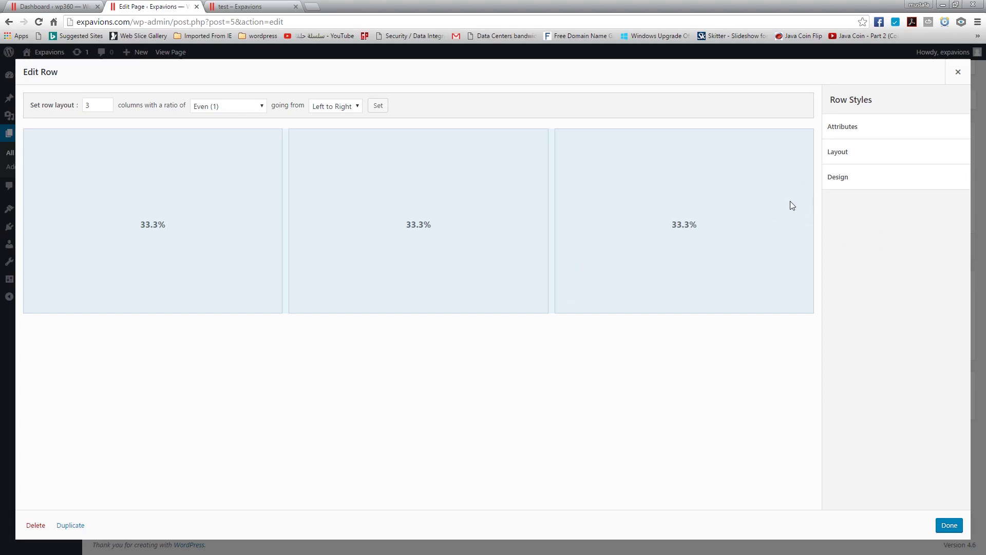
click(887, 185)
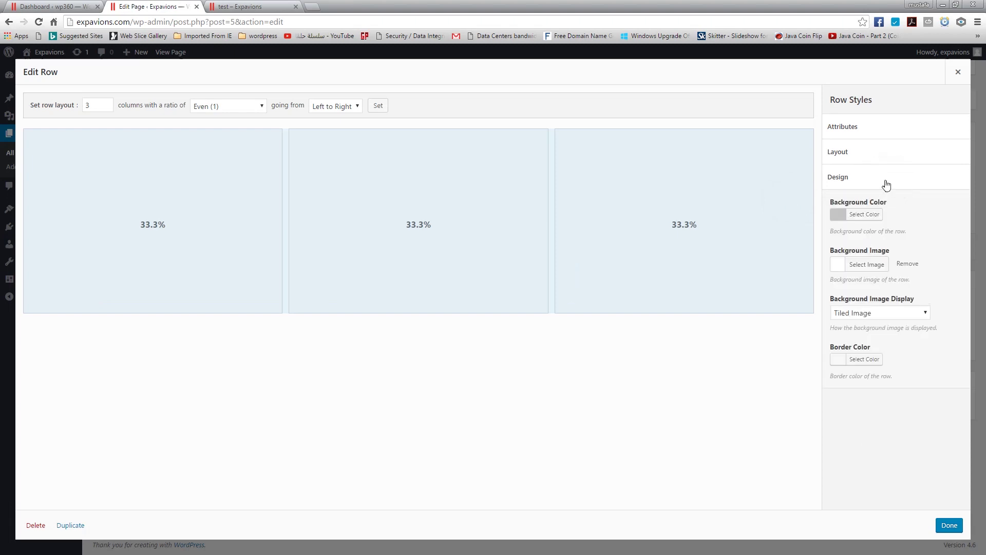
click(857, 360)
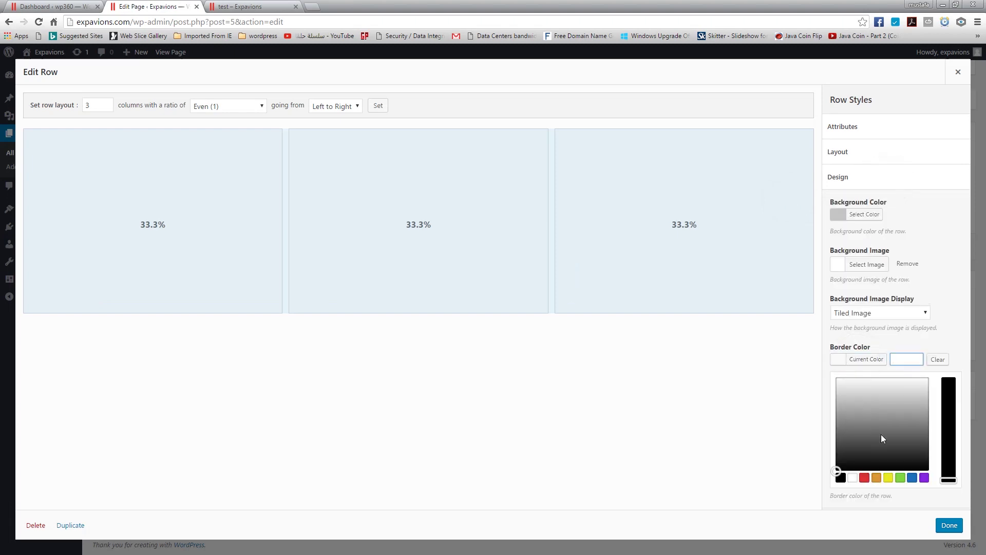
click(903, 456)
click(912, 460)
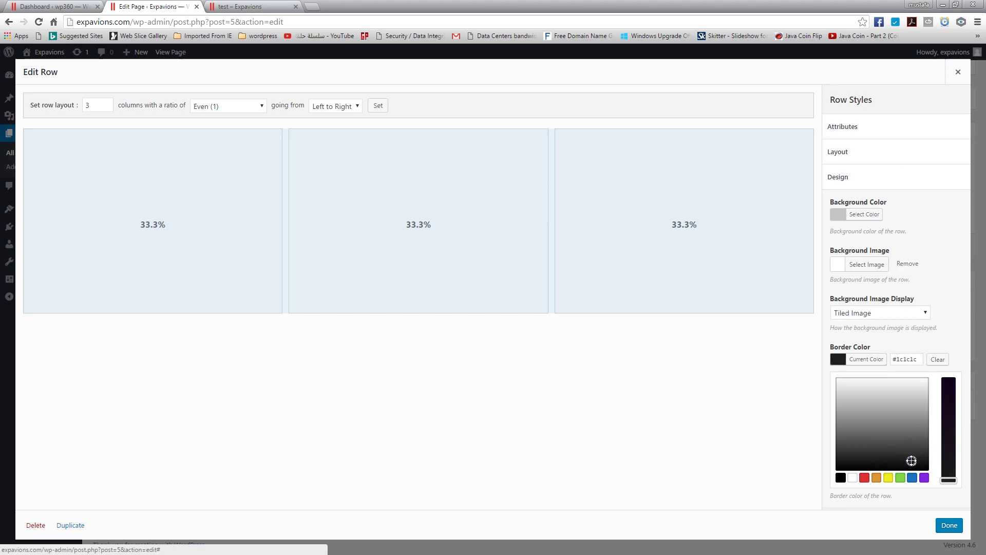
click(946, 532)
- Update the "test" page and reload its published view to check the border around the first row
click(953, 246)
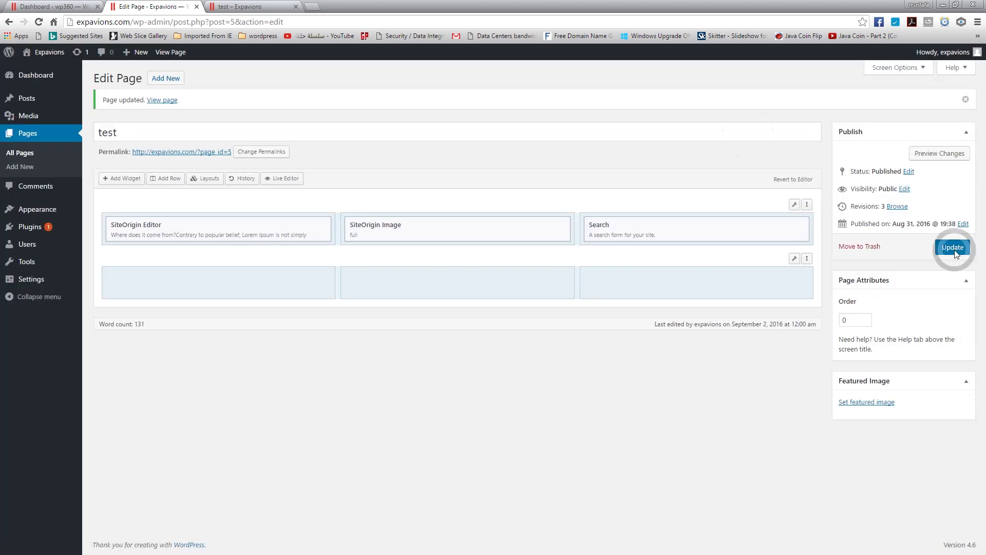
click(252, 6)
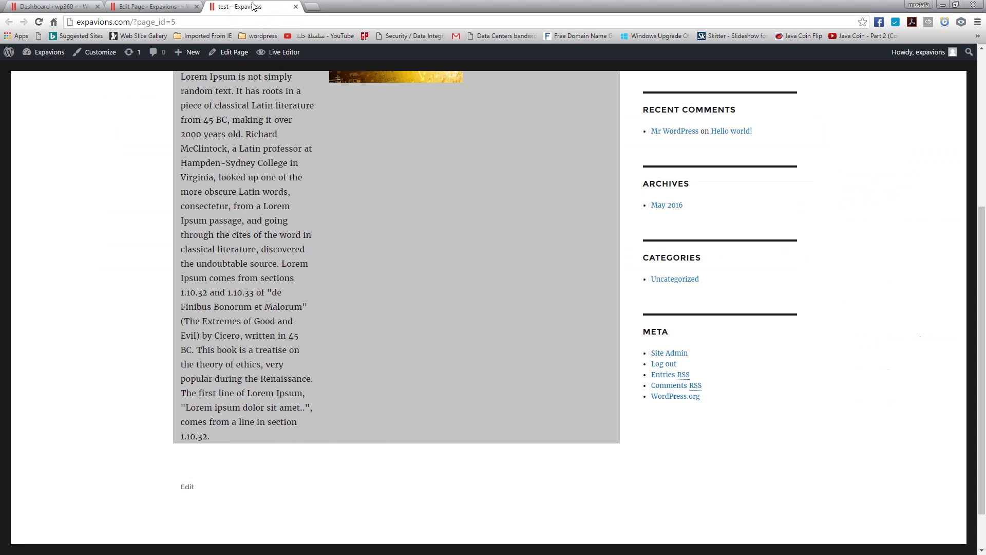
click(38, 22)
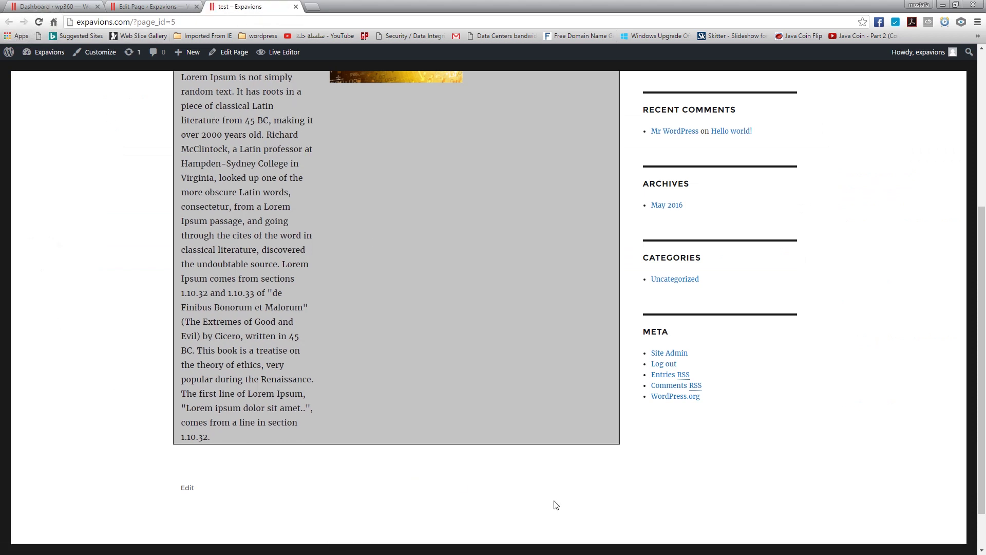
scroll(528, 478, up, 5)
scroll(390, 410, down, 3)
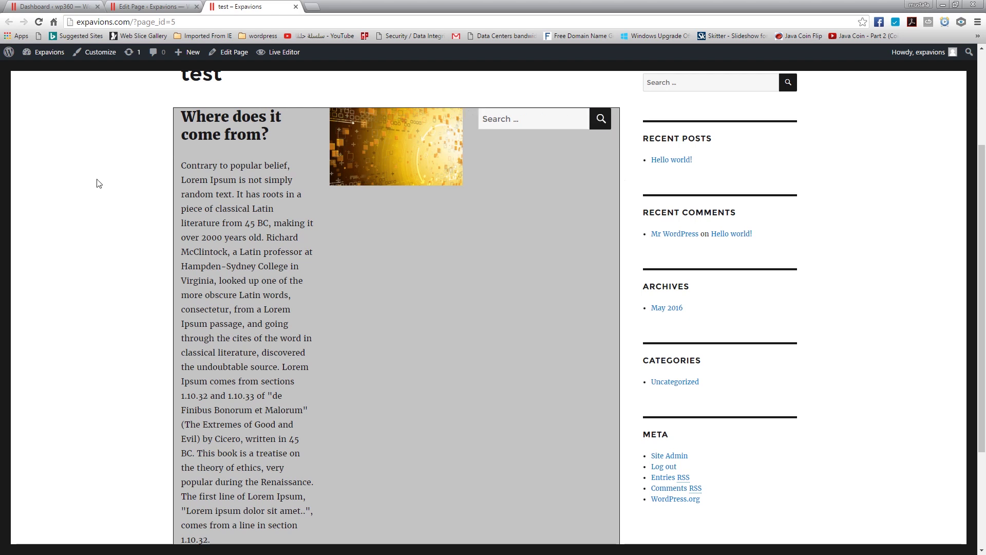
- Return to the page editor and set the first row's padding to 25 px on all four sides
click(150, 5)
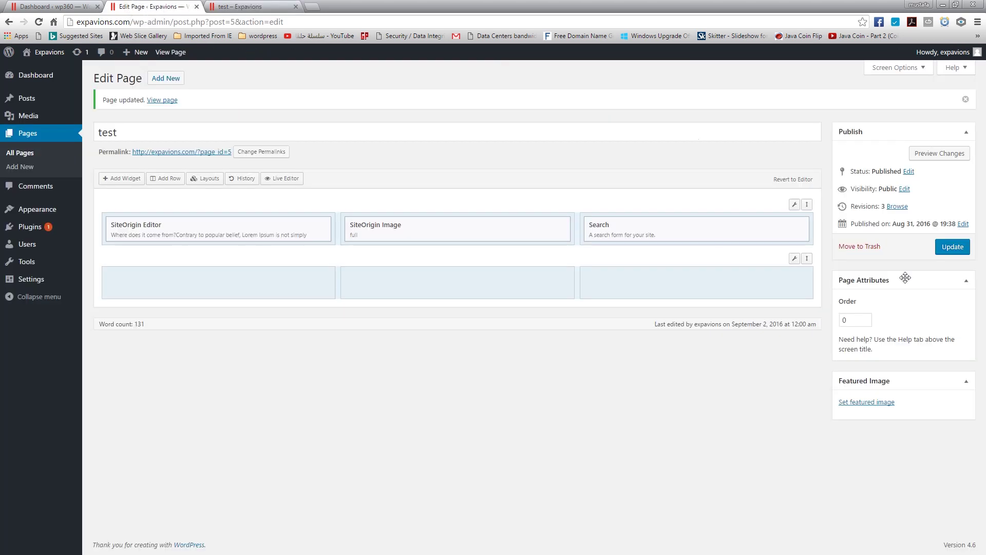
mouse_move(801, 203)
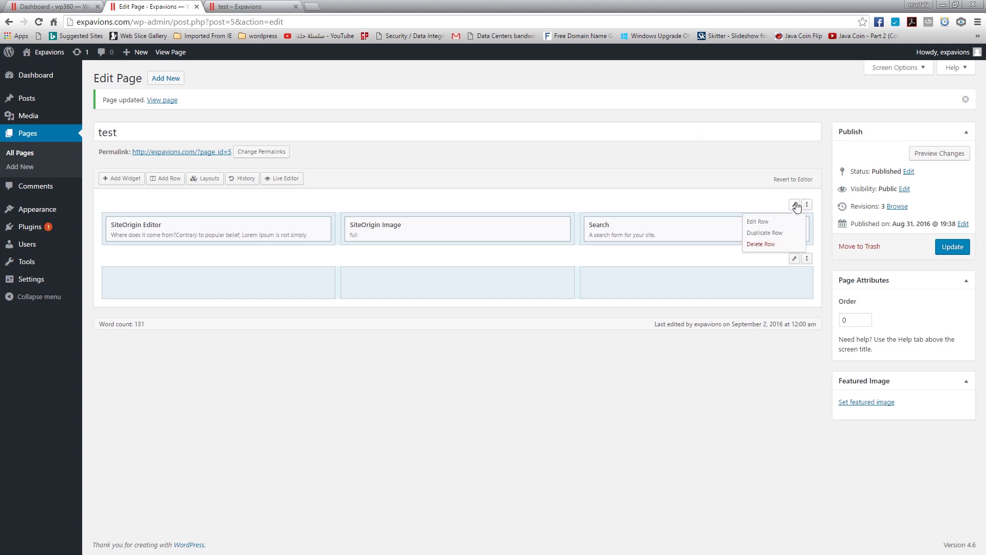
click(794, 205)
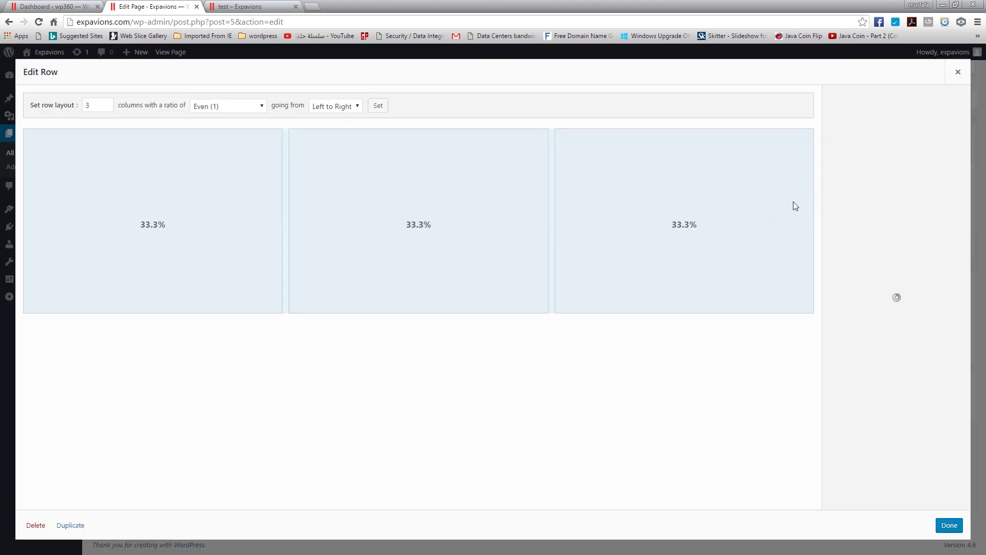
click(840, 154)
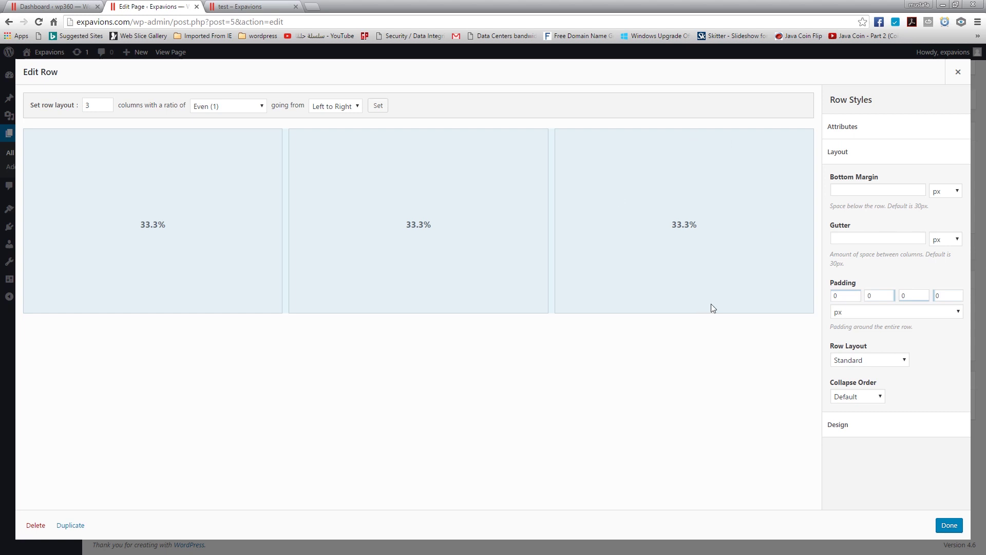
double_click(843, 294)
double_click(877, 296)
text(25)
double_click(917, 295)
text(25)
double_click(945, 297)
text(25)
click(949, 525)
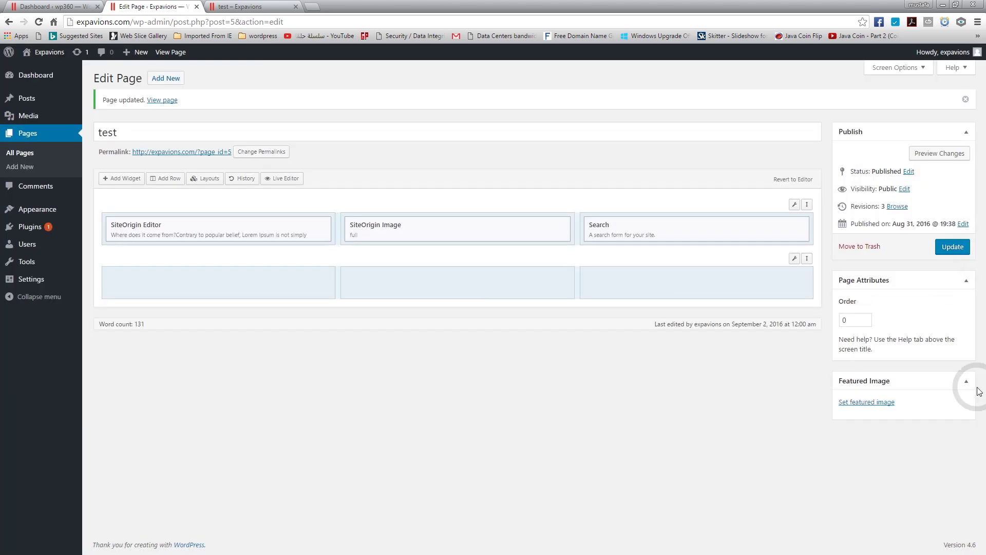
- Update the "test" page and reload its published view to check the first row's padding
click(952, 246)
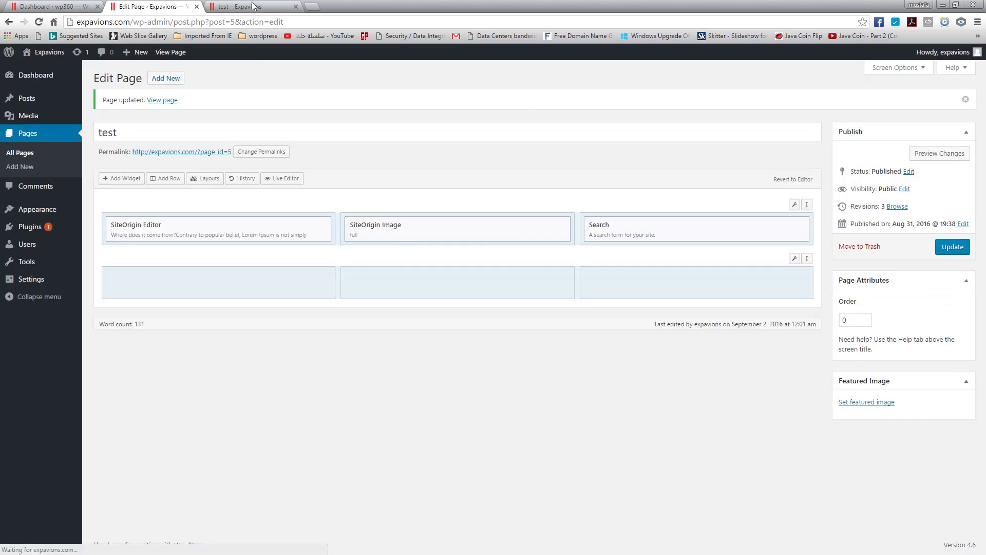
click(239, 6)
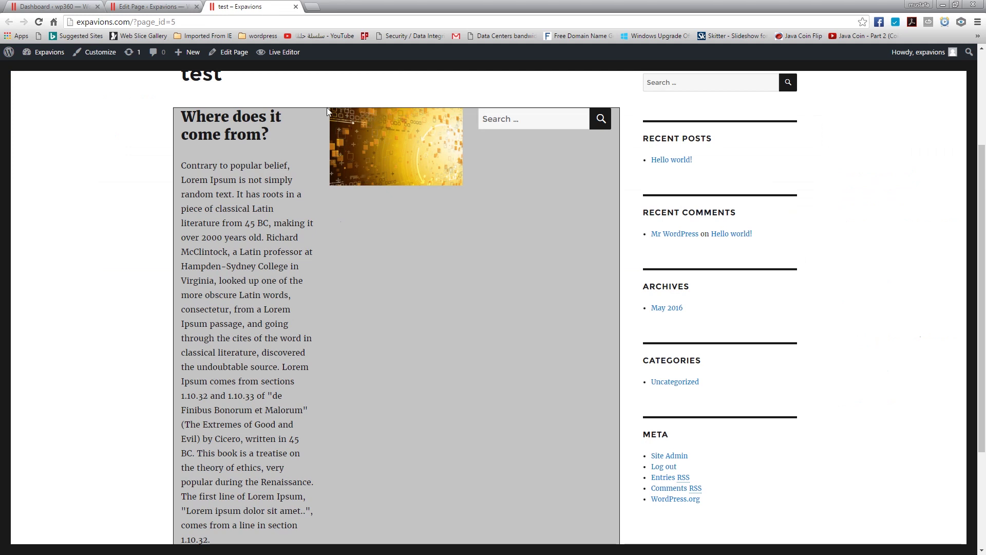
click(38, 22)
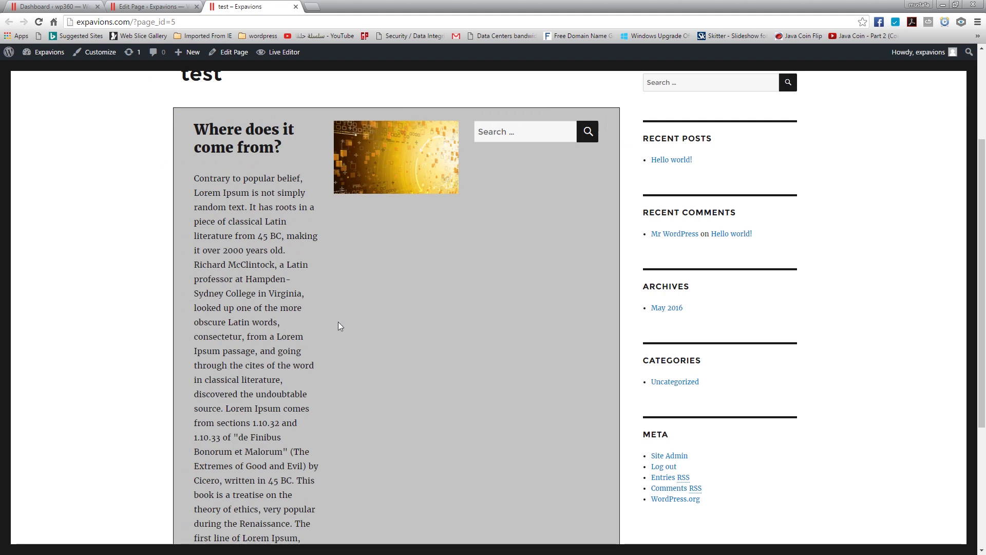
- Return to the page editor and set the first row's layout to Full Width
click(153, 7)
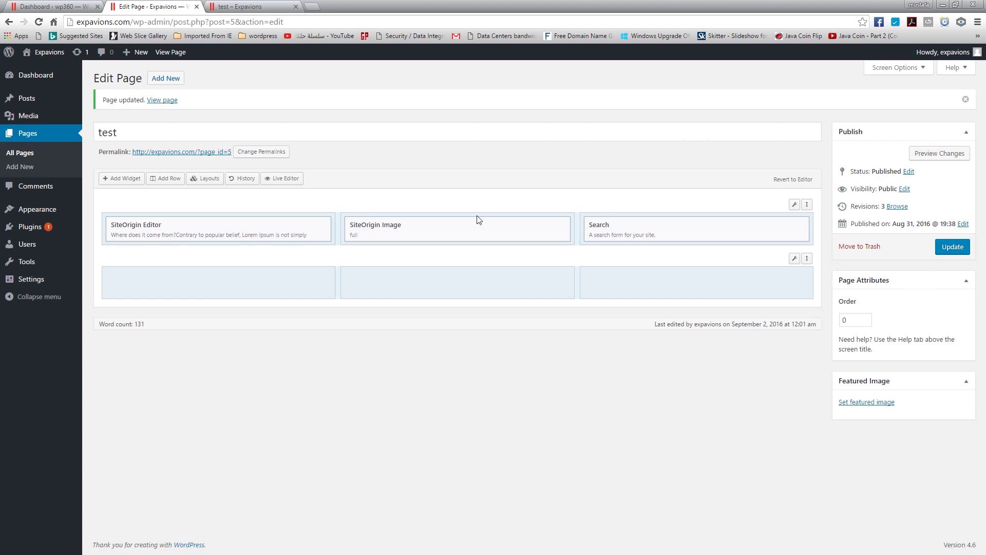
click(794, 205)
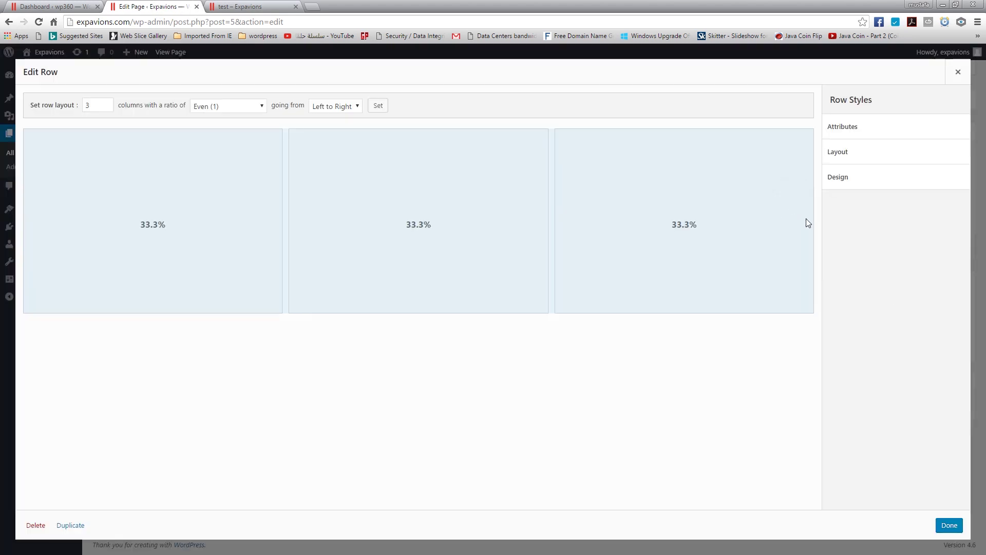
click(858, 177)
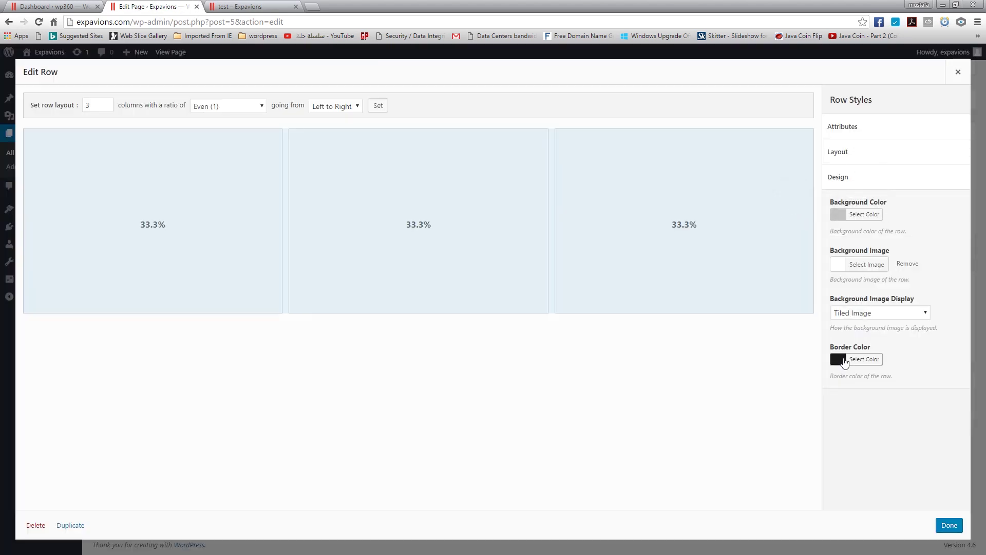
click(838, 174)
click(841, 155)
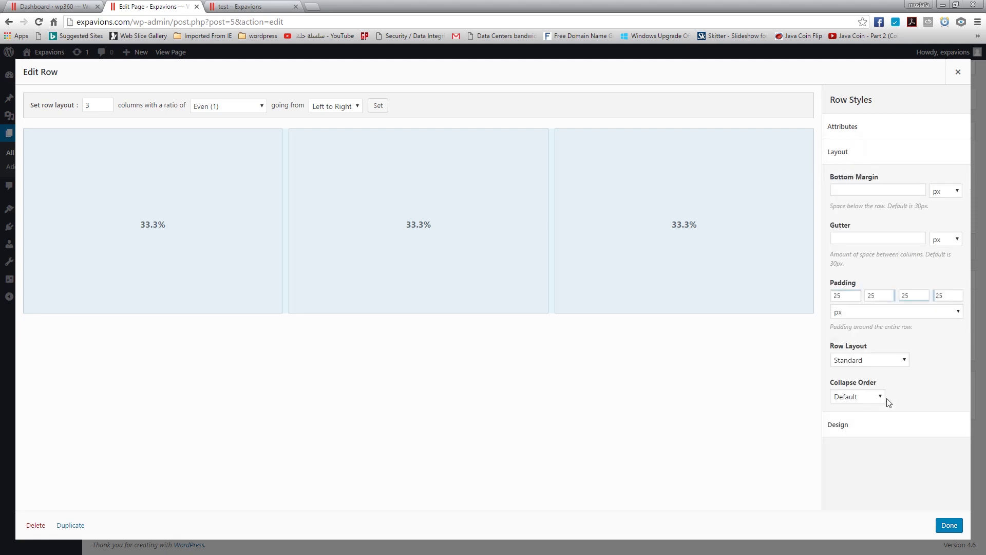
click(851, 361)
click(855, 383)
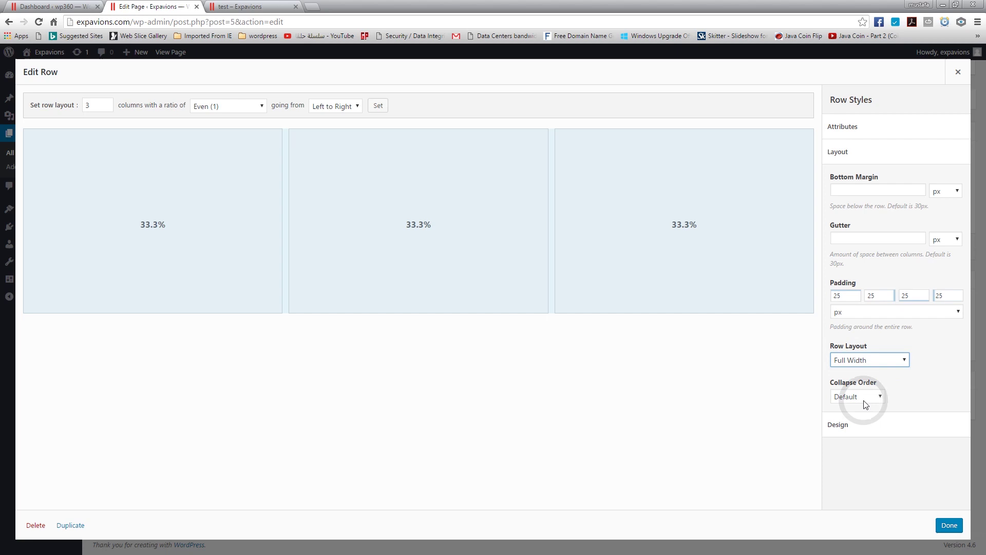
click(949, 524)
- Update the "test" page and reload its published view to examine the full-width first row
click(954, 249)
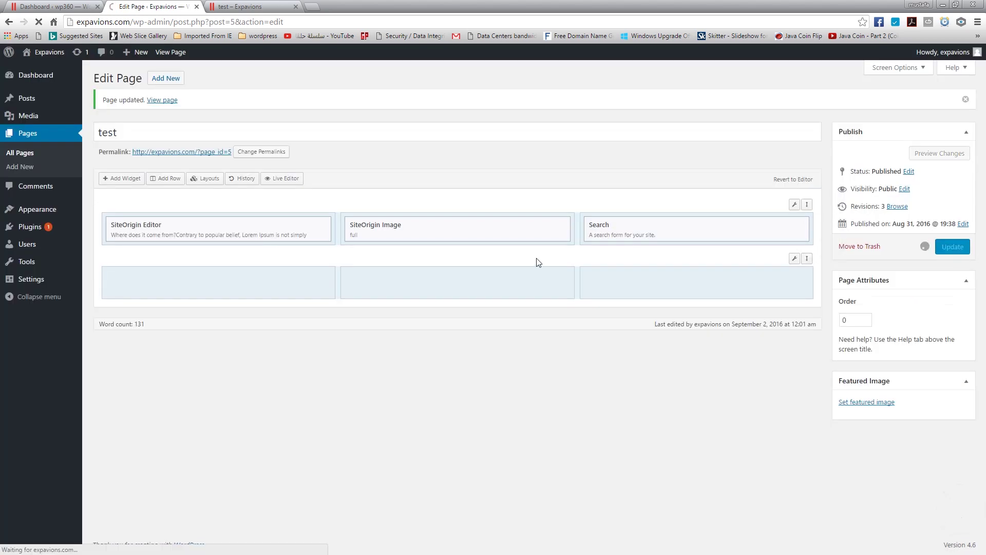
click(241, 7)
click(39, 22)
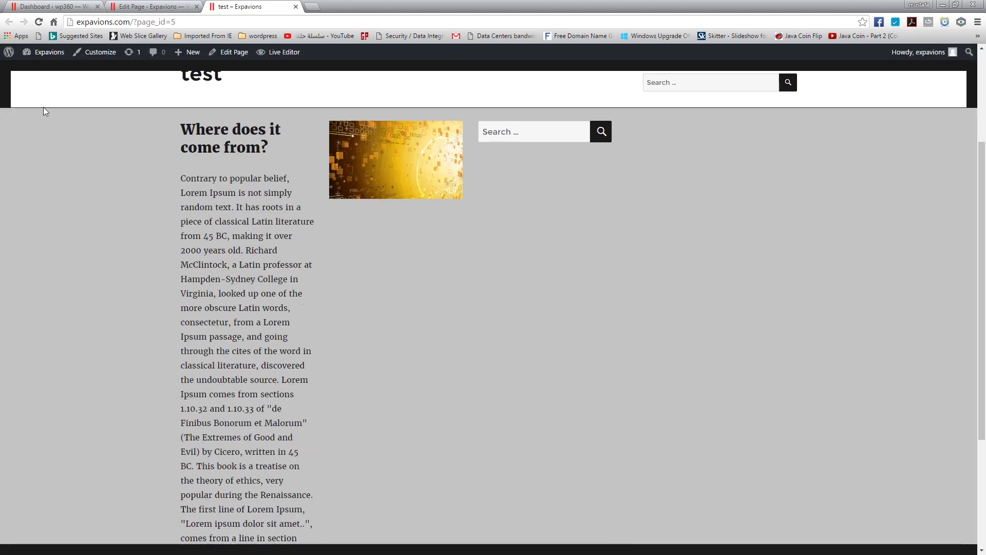
scroll(834, 429, down, 4)
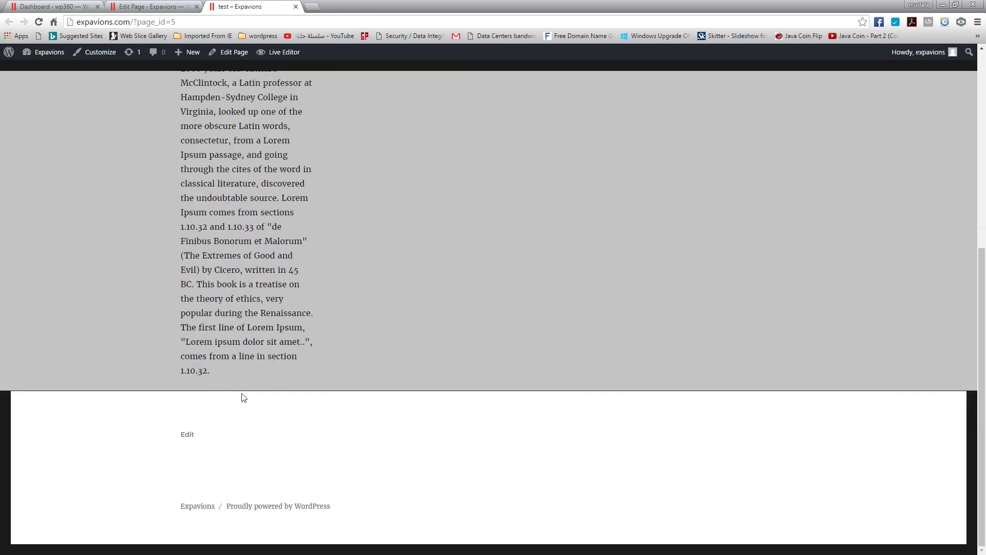
scroll(250, 391, up, 4)
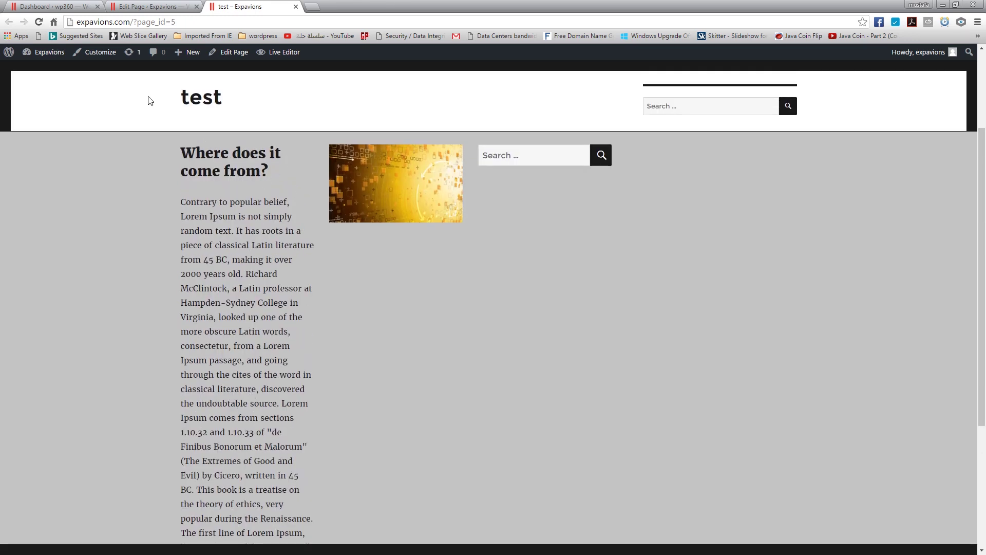
- Return to the page editor and set the first row's layout to Full Width Stretched
click(149, 6)
click(795, 206)
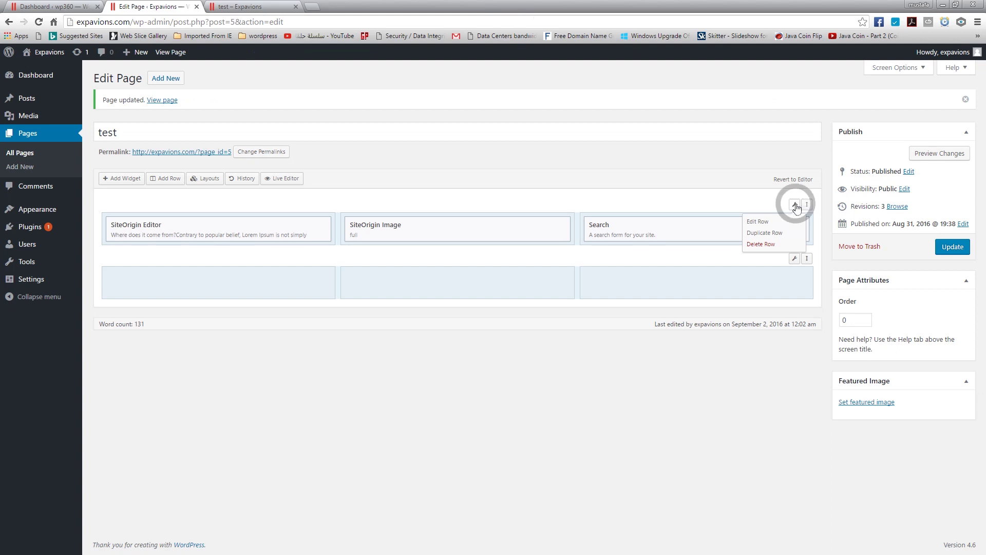
click(847, 151)
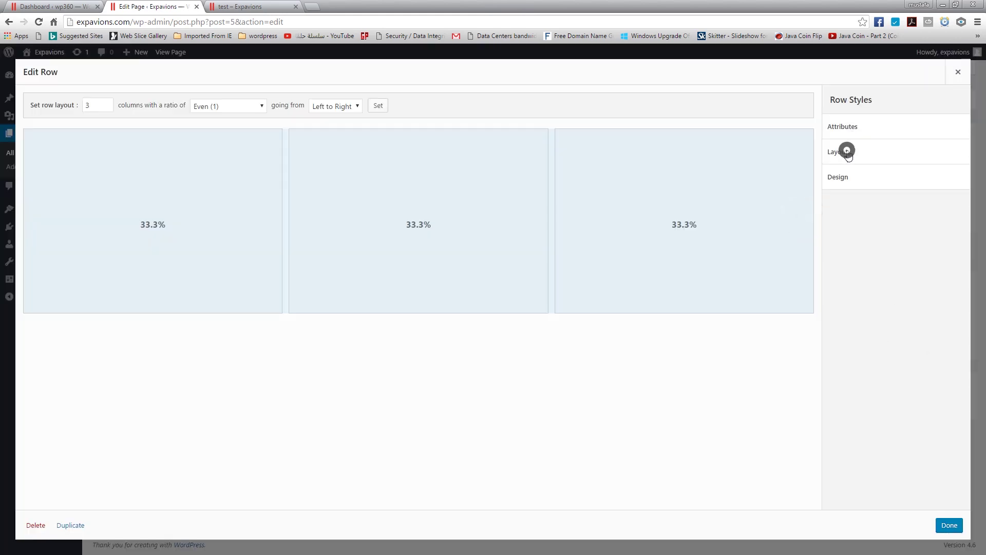
click(868, 362)
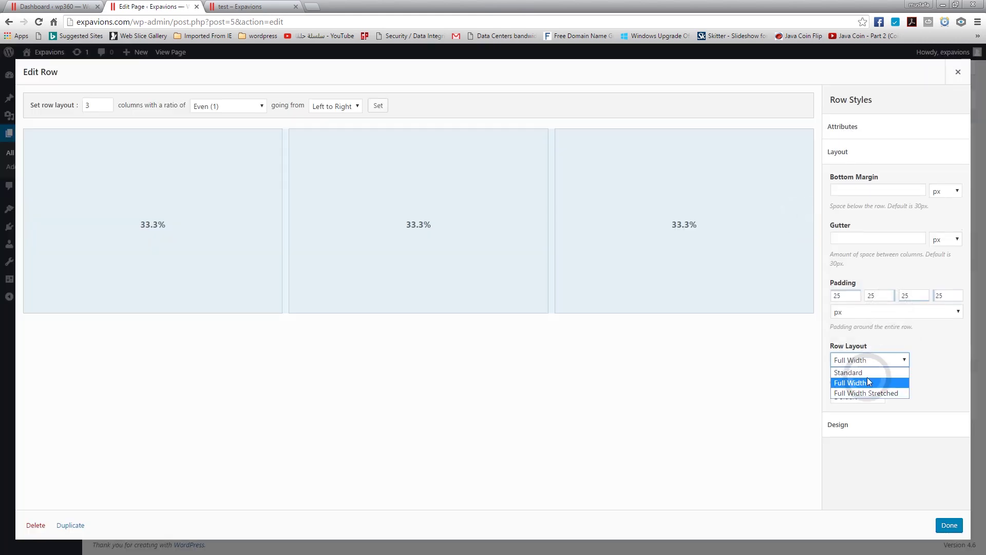
click(866, 393)
click(950, 525)
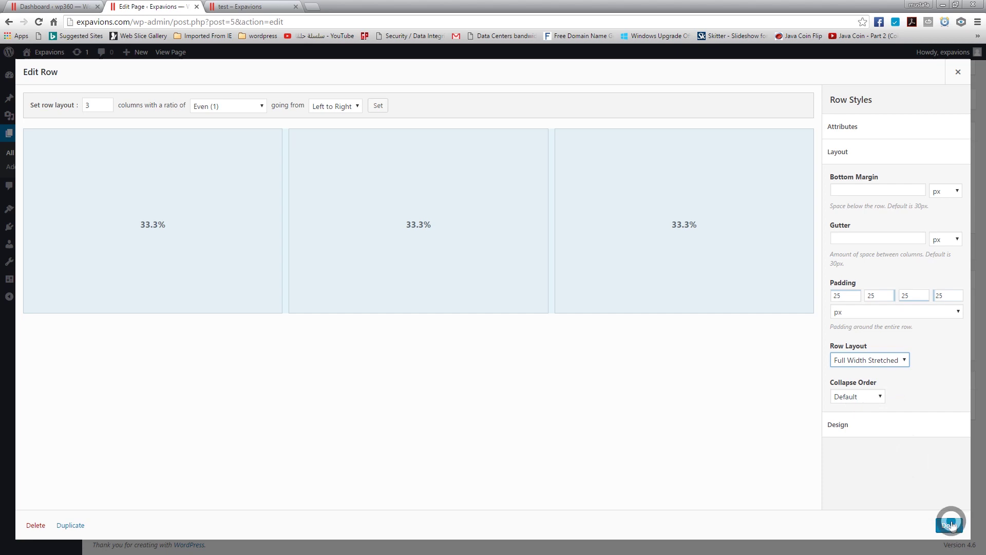
- Update the "test" page and reload its published view to check the stretched first row
click(952, 247)
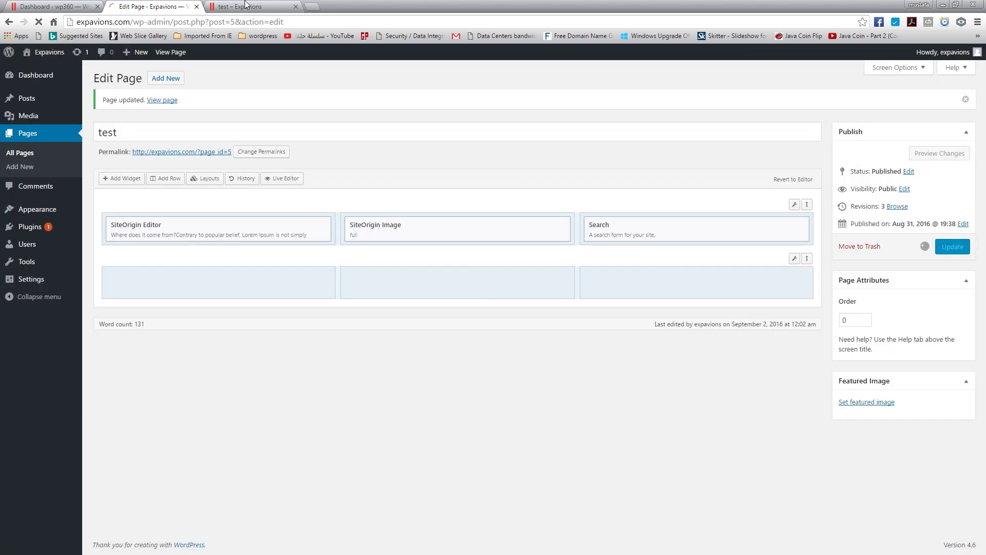
click(241, 6)
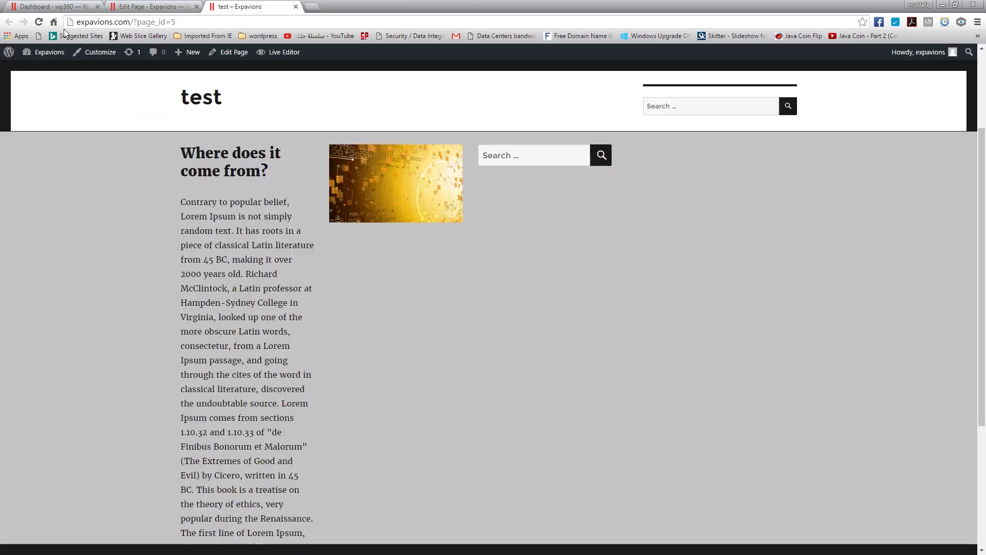
click(38, 22)
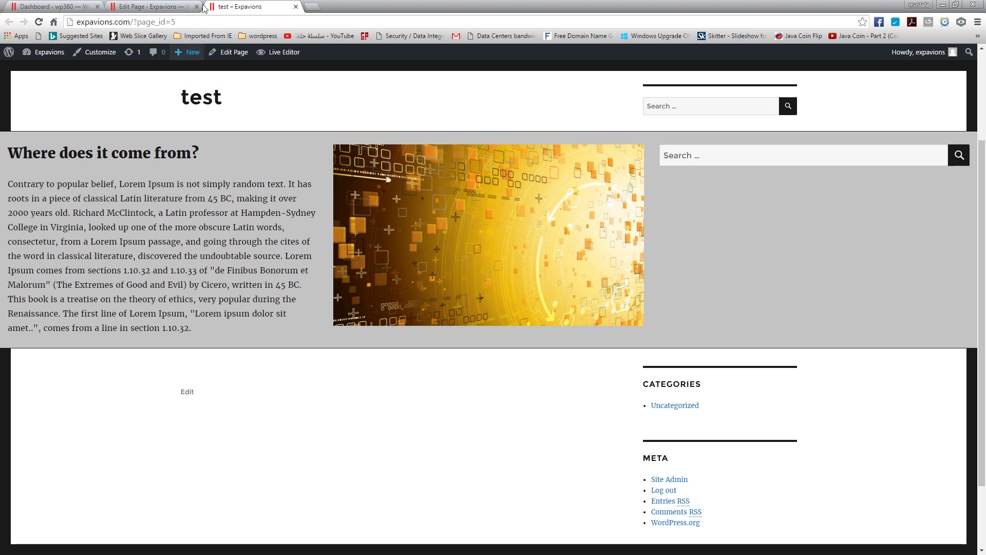
- Return to the page editor, set the first row's layout to Standard, and keep its collapse order at Default
click(153, 6)
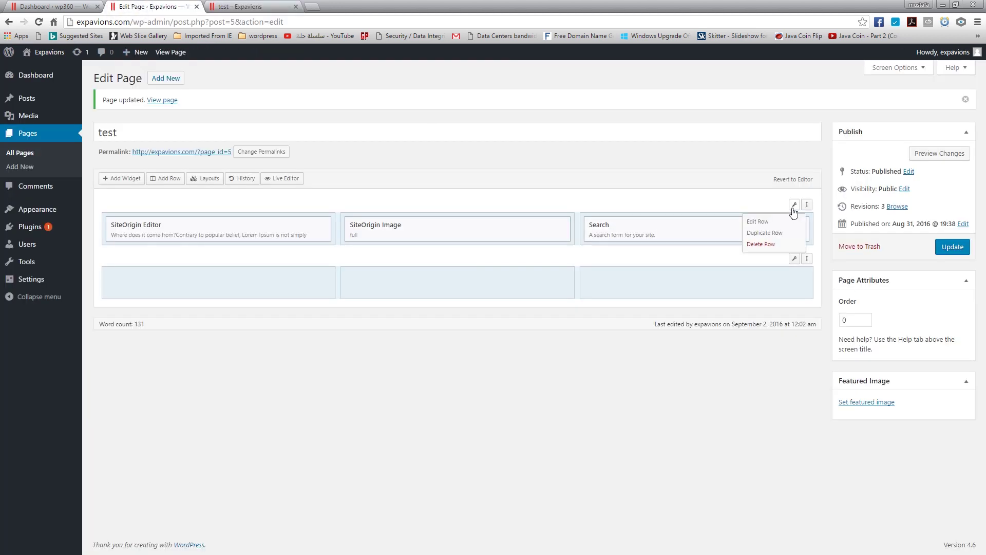
click(794, 204)
click(864, 154)
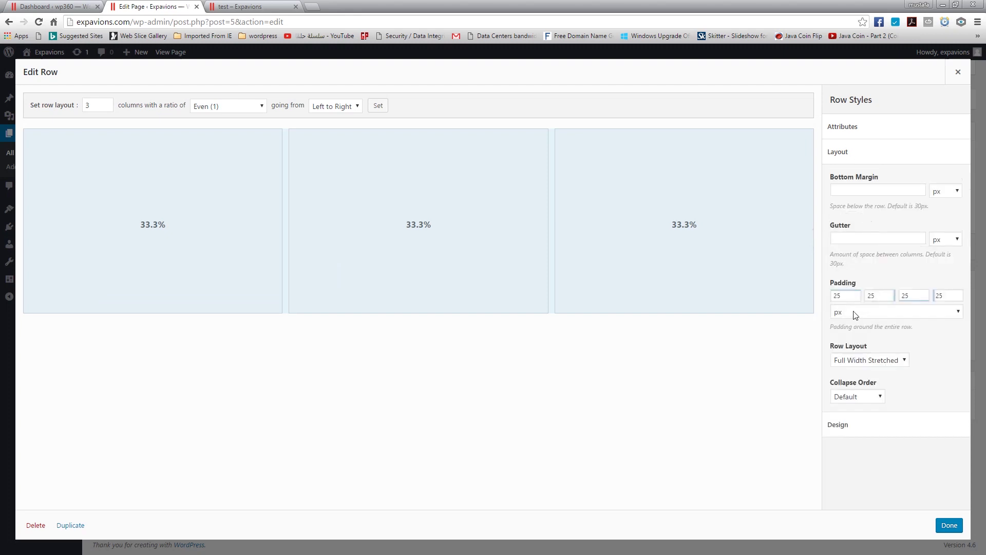
click(865, 361)
click(849, 373)
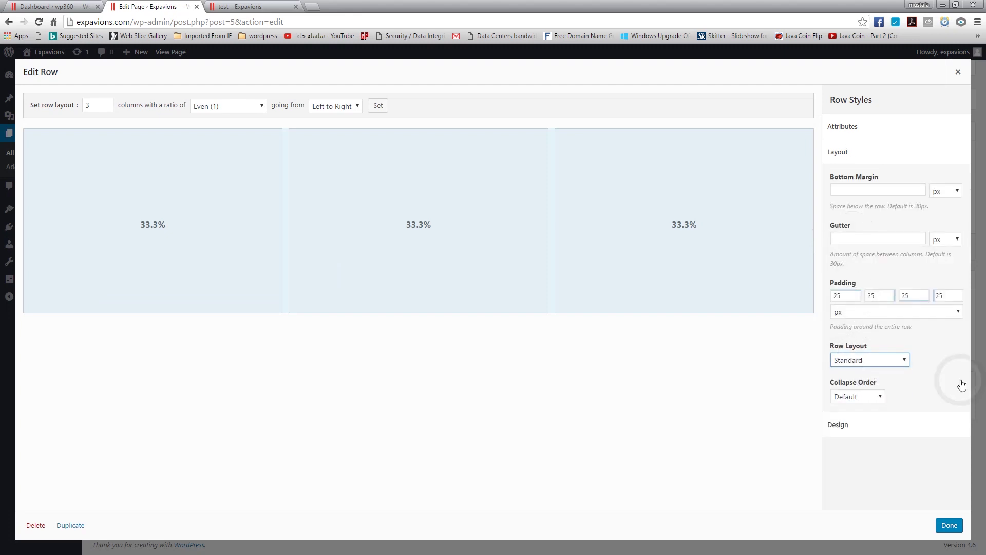
click(855, 399)
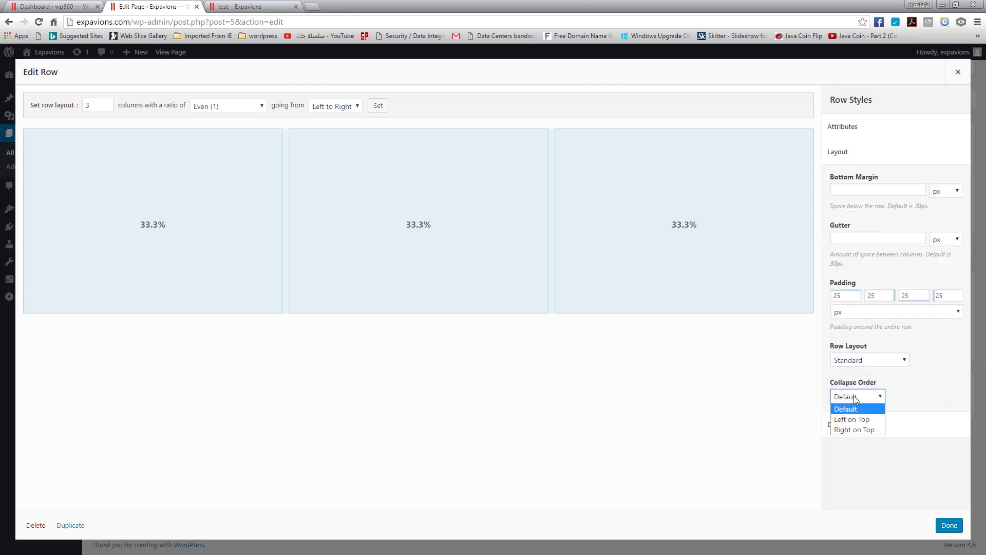
click(855, 399)
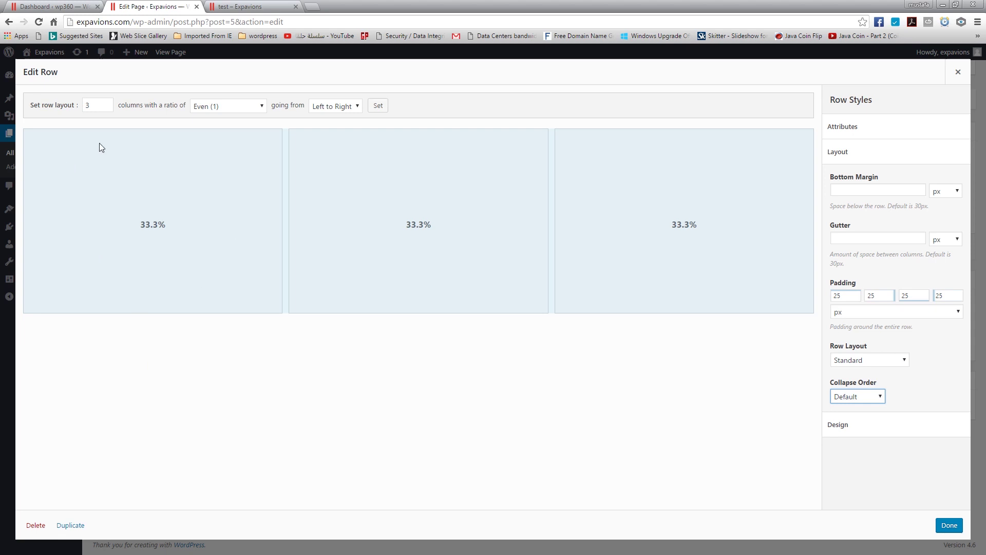
click(945, 524)
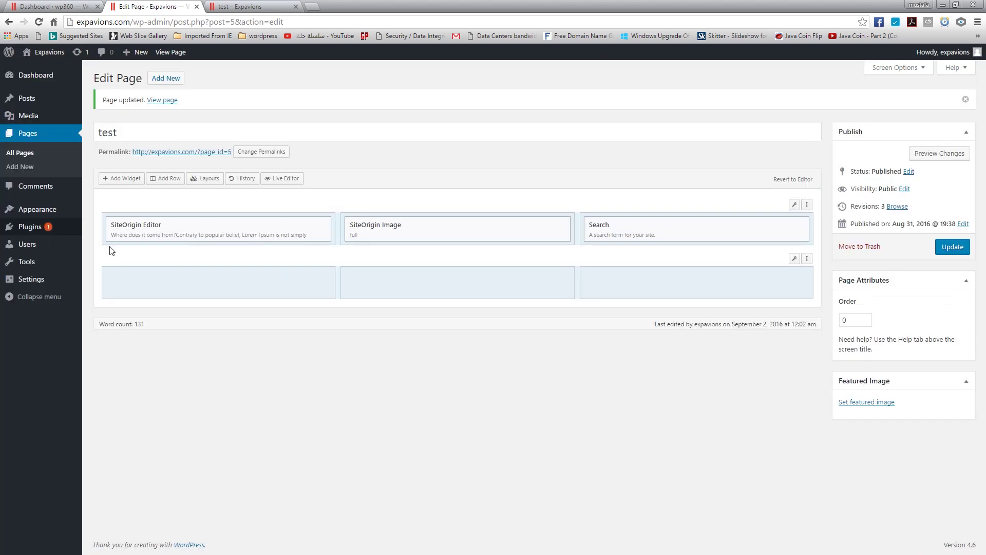
- Add a Text widget beneath the SiteOrigin Editor widget in the first row's first column and delete it again
click(119, 179)
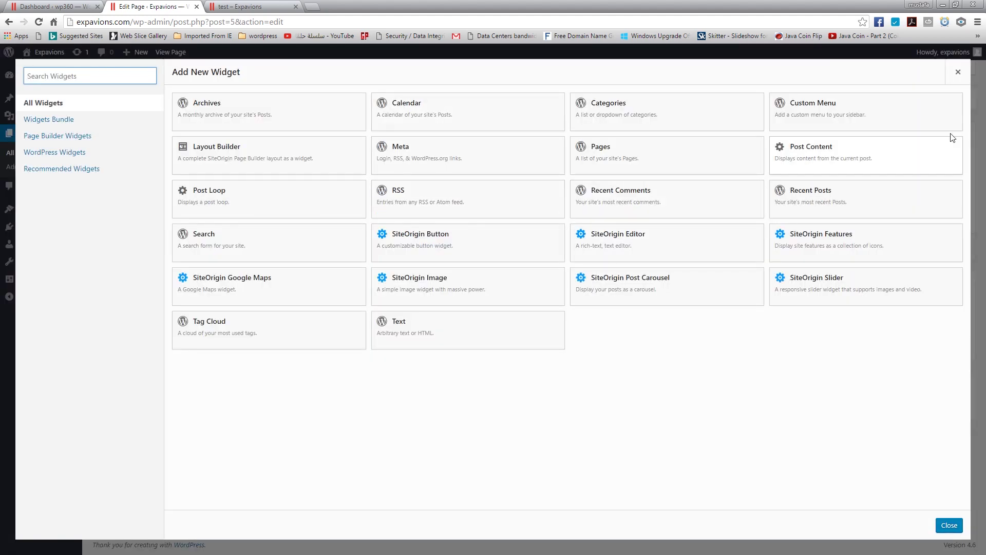
click(416, 332)
drag(638, 279, 158, 256)
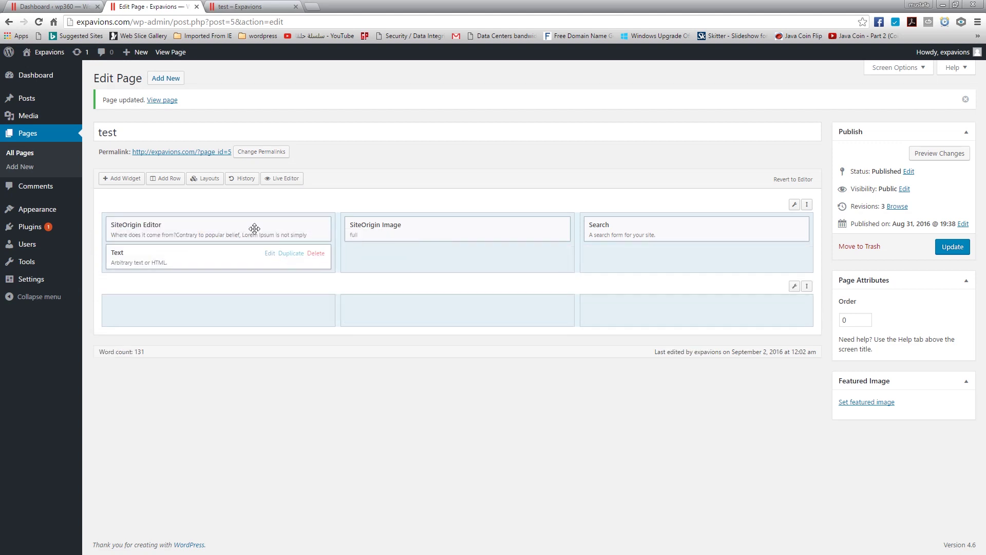
click(316, 253)
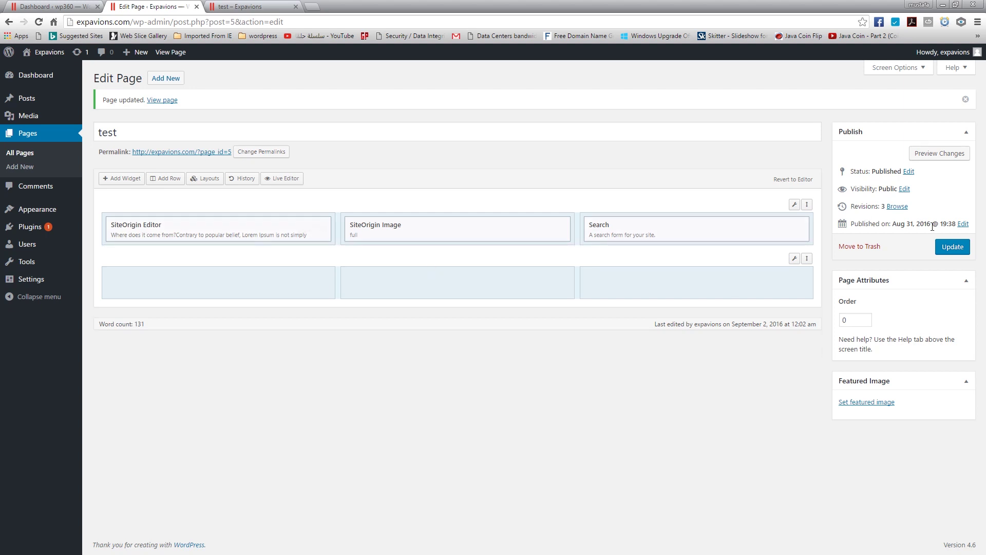
- Review the Attributes fields in the first row's styles and reload the published "test" page
click(795, 204)
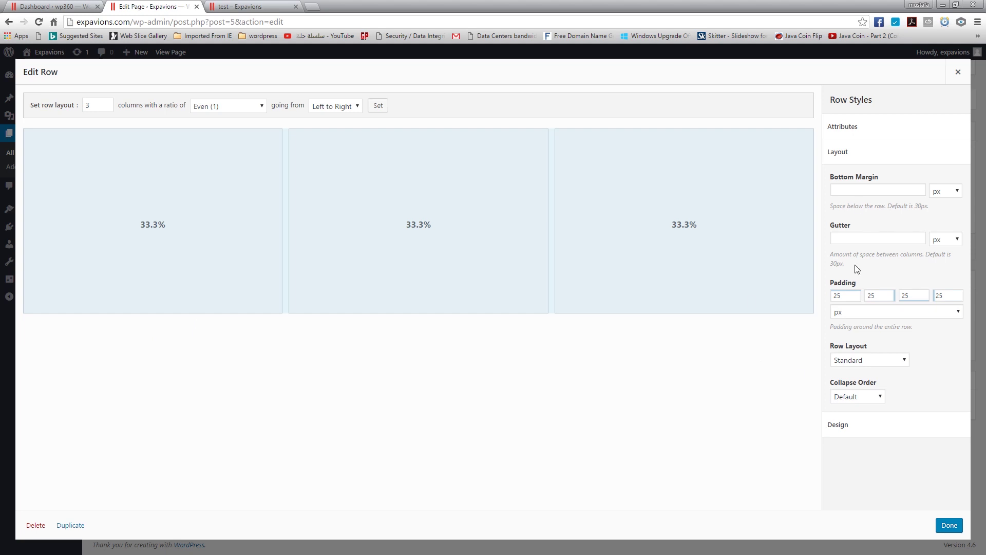
click(848, 157)
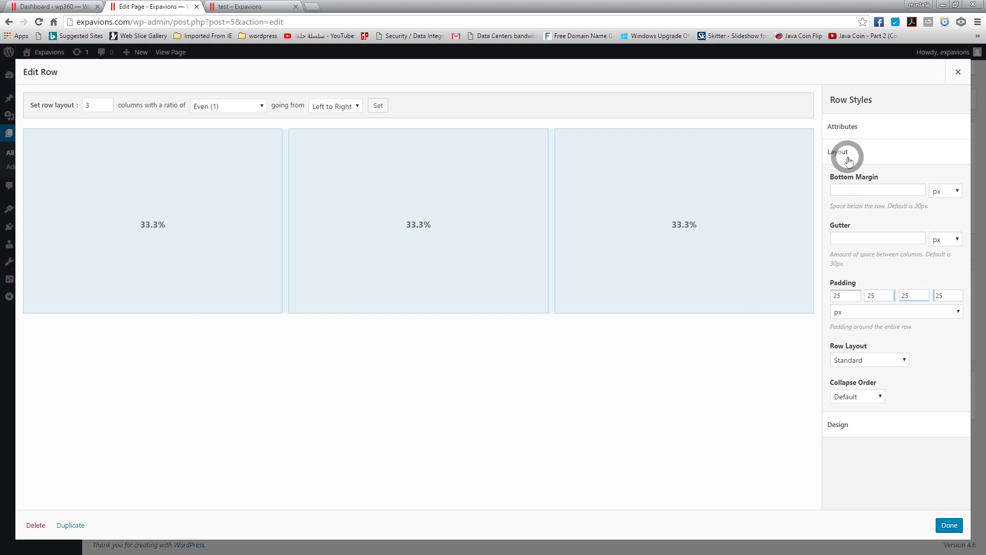
click(848, 132)
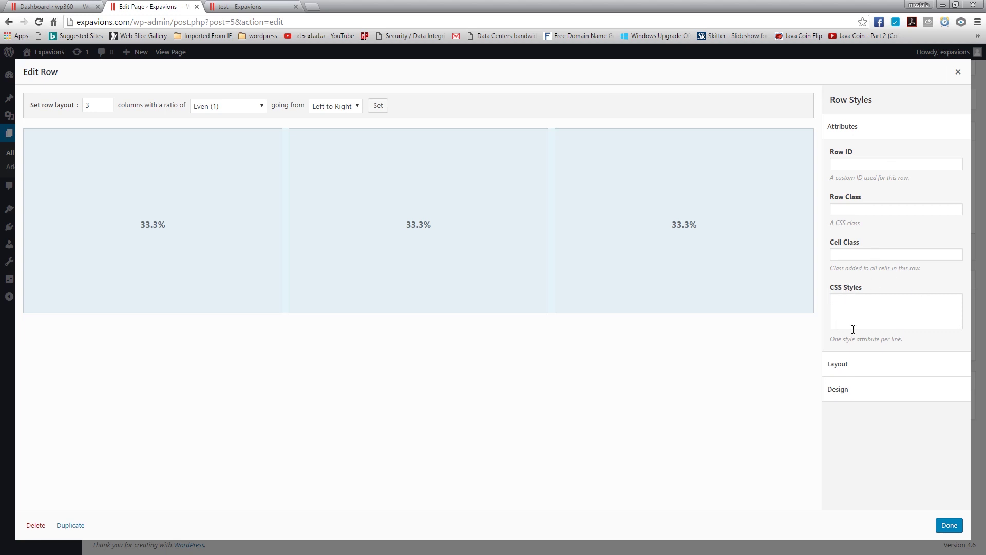
click(949, 525)
click(269, 6)
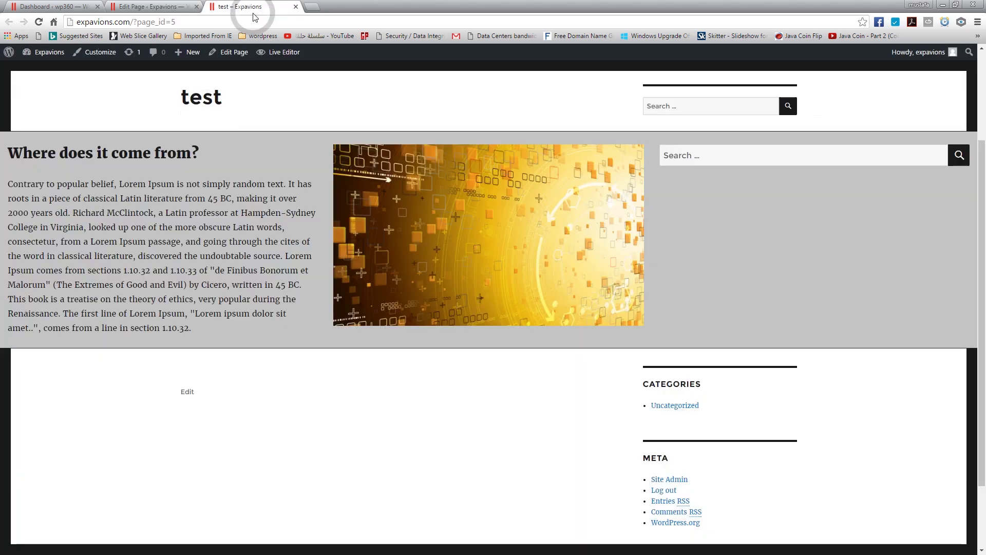
click(39, 21)
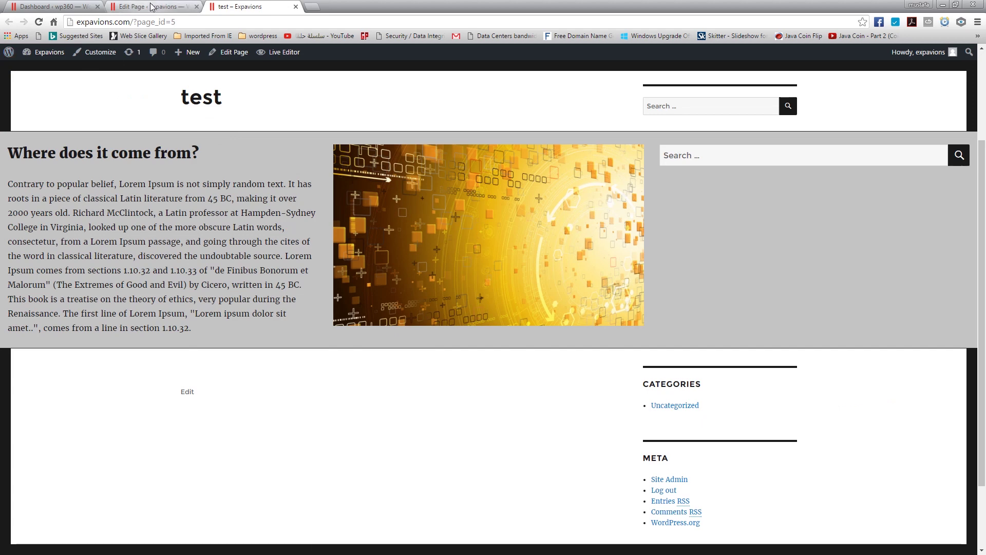
- Reopen the first row's styles in the page editor and confirm Standard as its row layout
click(152, 6)
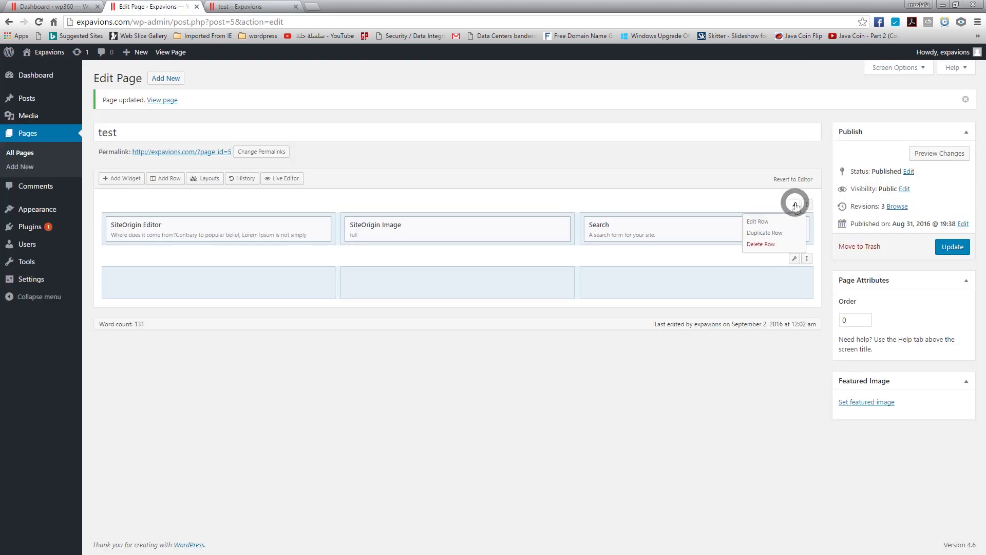
click(794, 205)
click(849, 126)
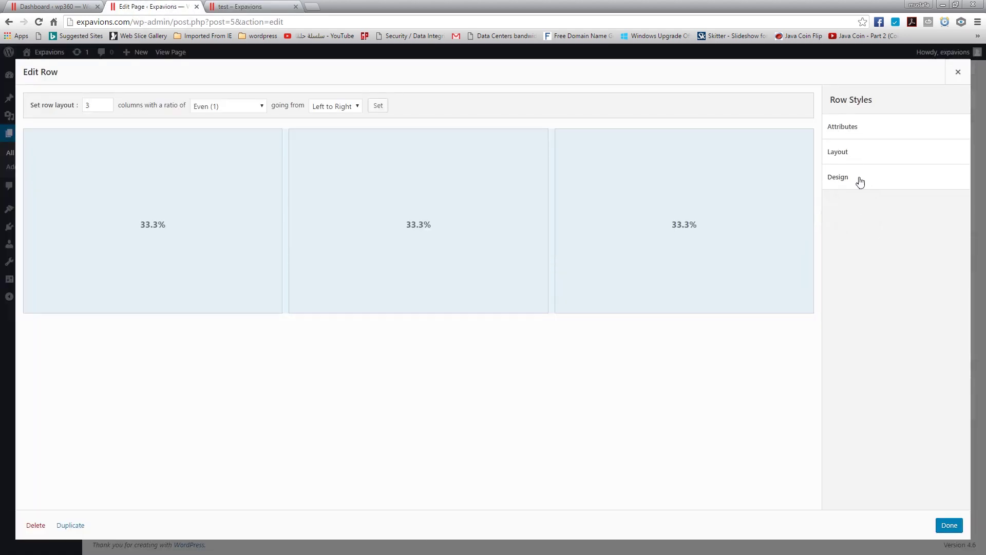
click(857, 151)
click(863, 359)
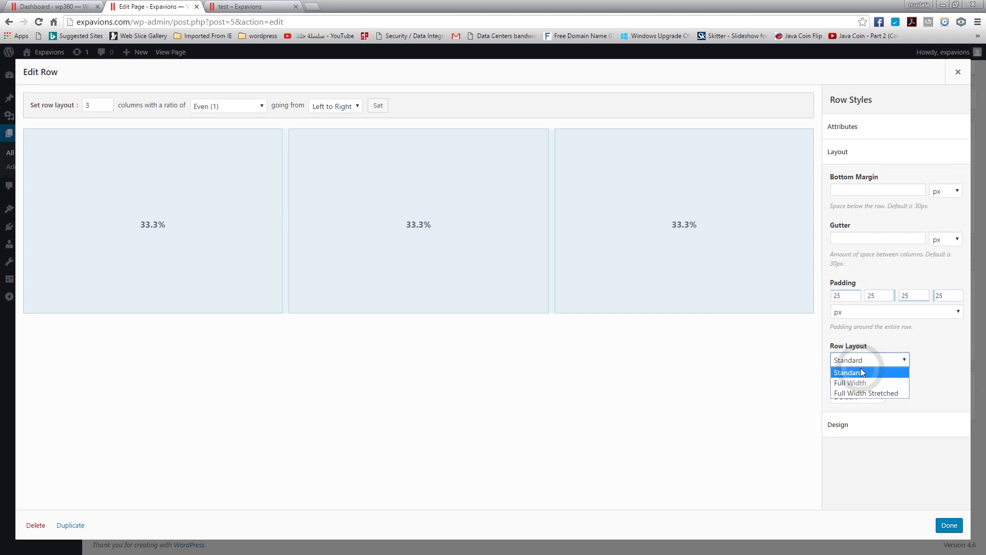
click(863, 372)
click(948, 525)
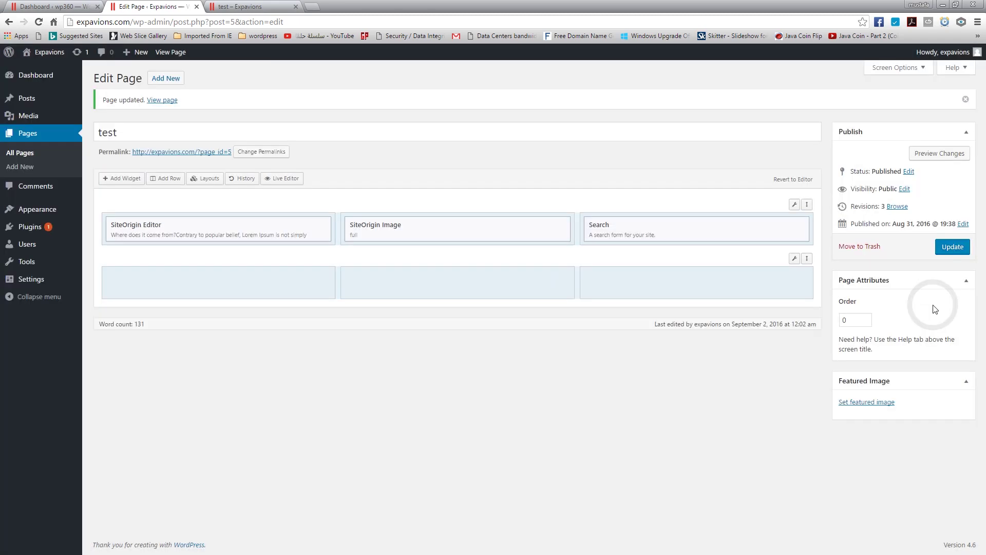
- Update the "test" page and reload its published view to examine the first row in the Standard layout
click(945, 246)
click(246, 6)
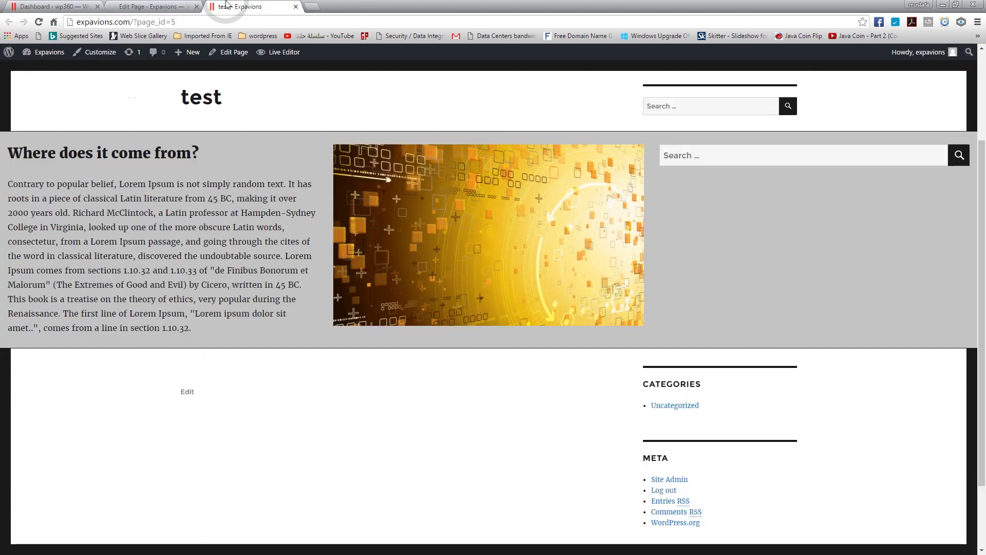
click(42, 21)
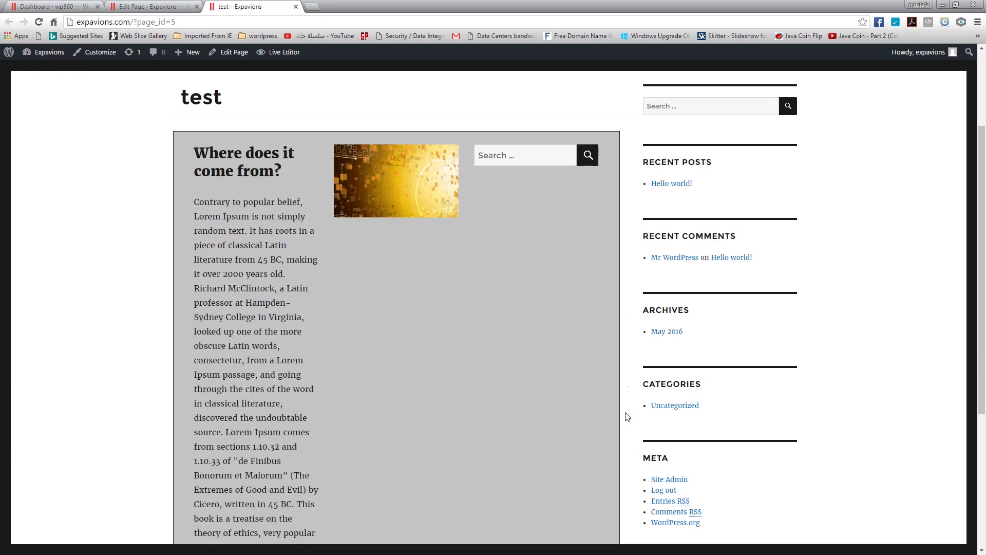
scroll(212, 195, down, 4)
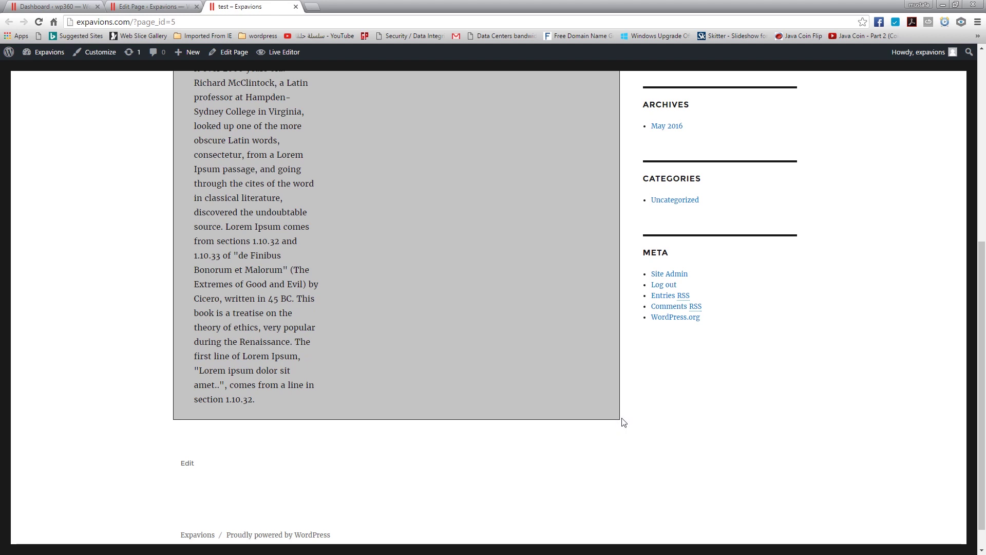
- Return to the page editor and paste "border-radius: 25px;" as the first row's custom CSS style
click(149, 7)
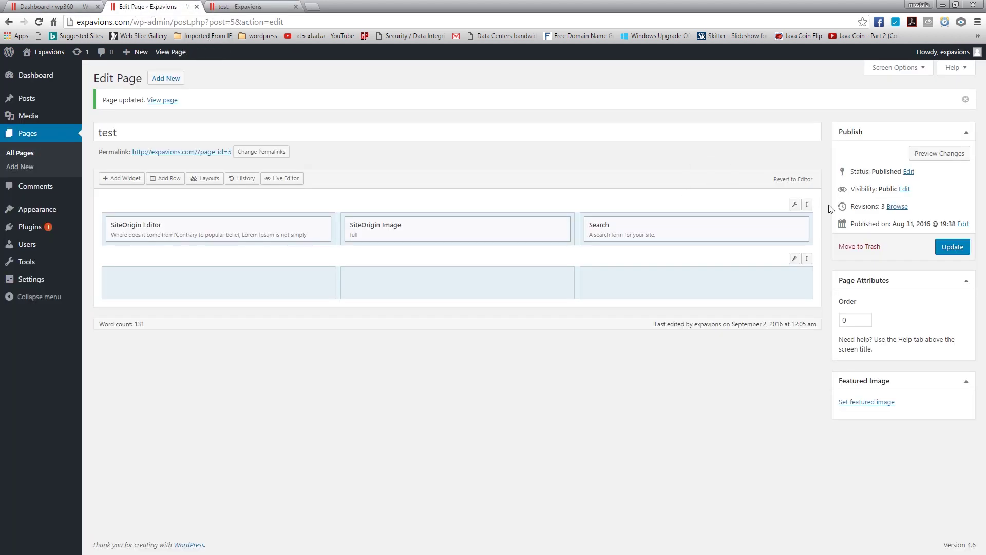
mouse_move(793, 207)
click(771, 221)
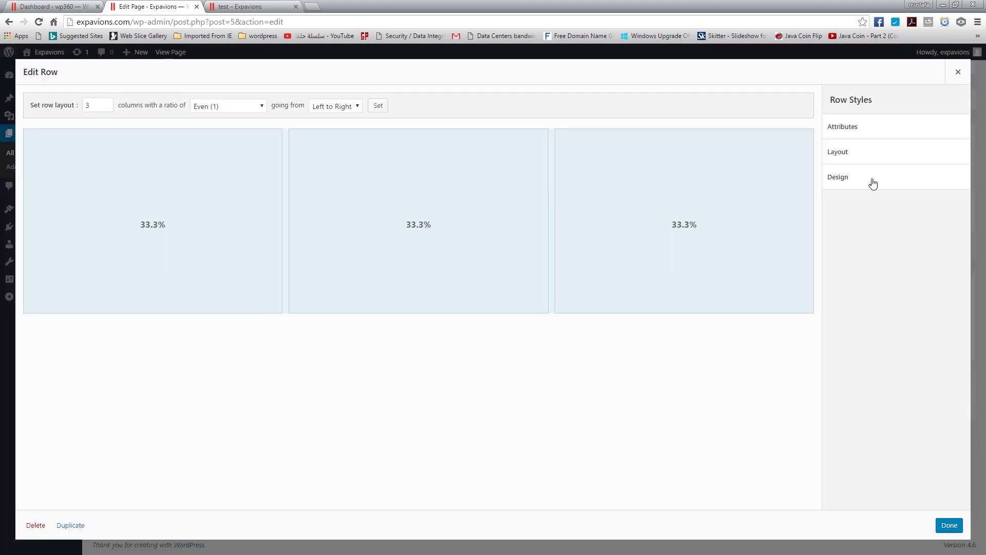
click(848, 127)
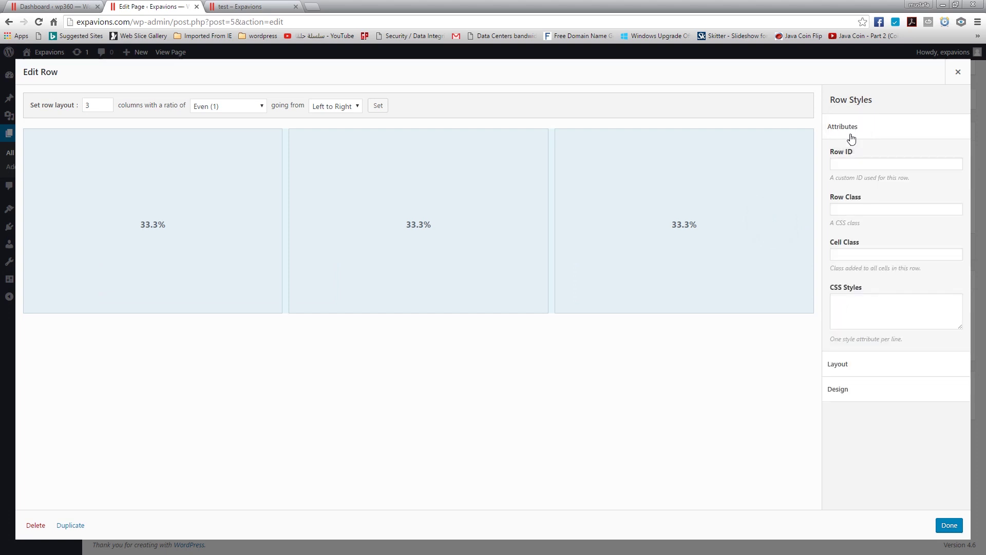
click(786, 300)
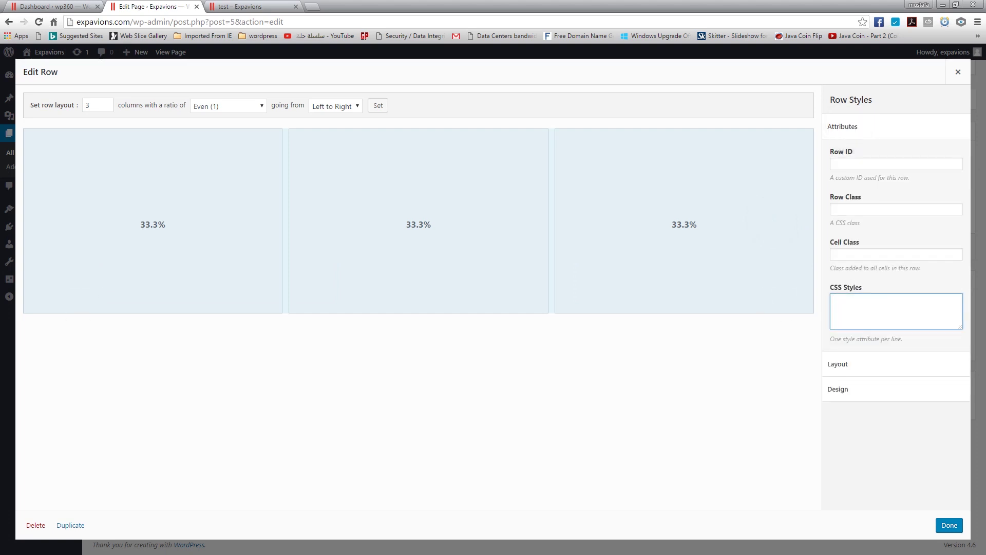
key(alt+Tab)
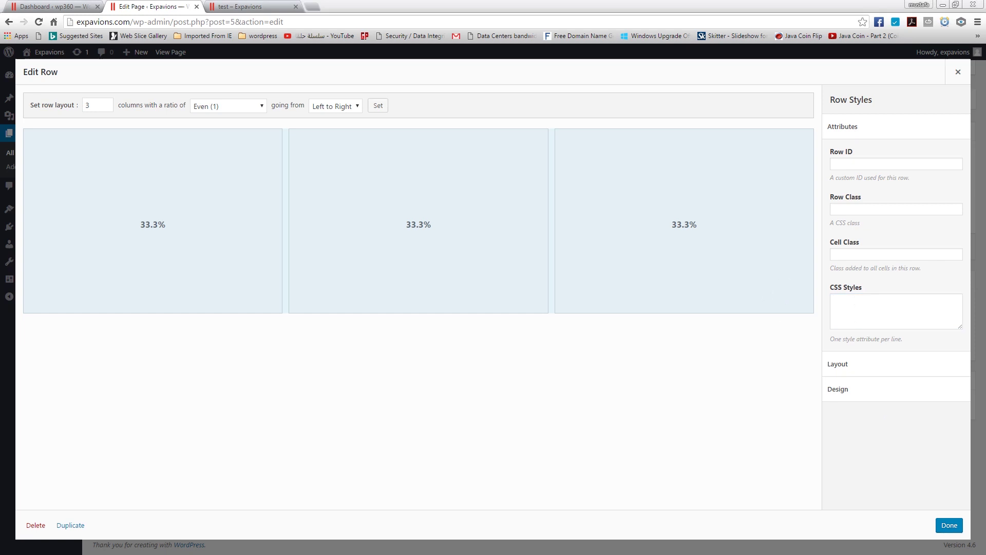
right_click(856, 303)
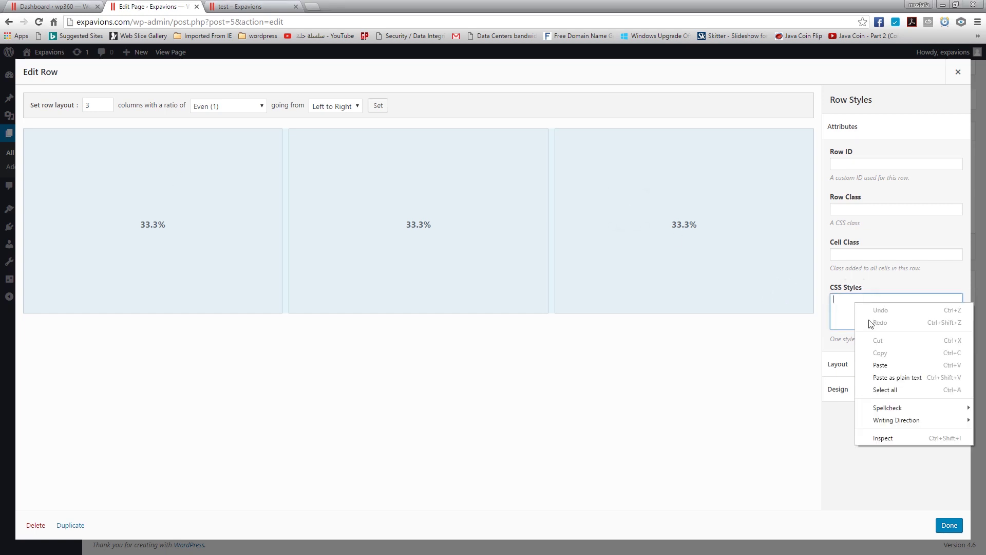
click(880, 365)
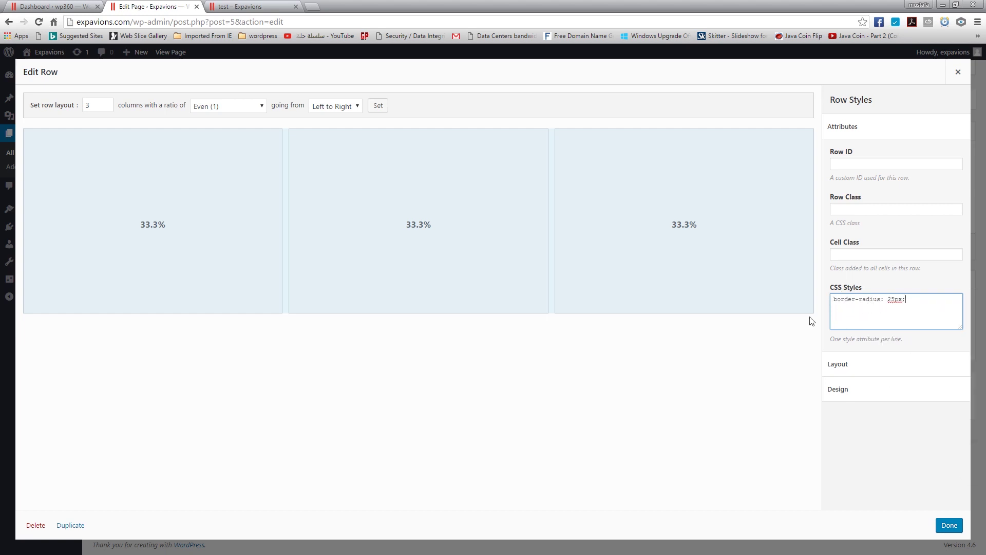
click(948, 525)
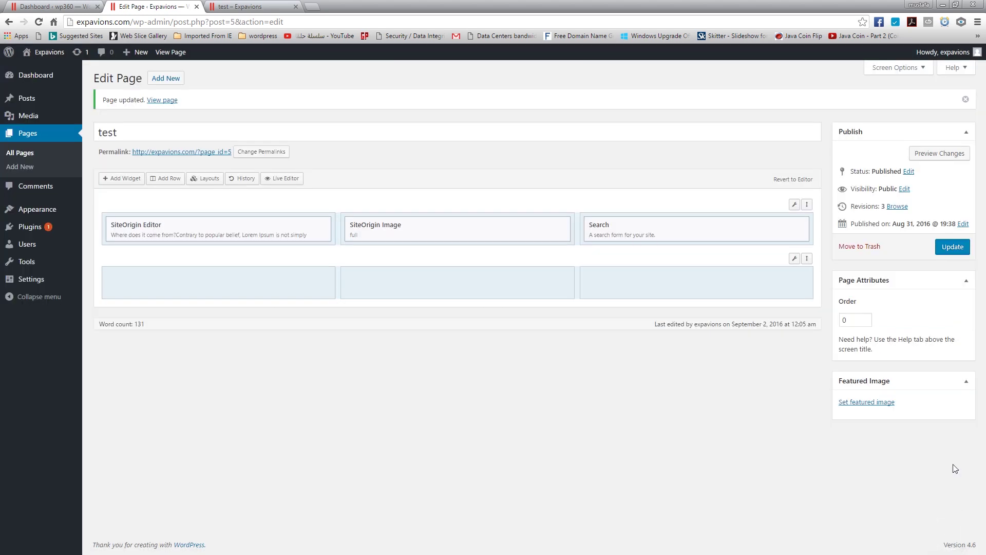
- Update the "test" page and reload its published view to check the row's border radius
click(955, 249)
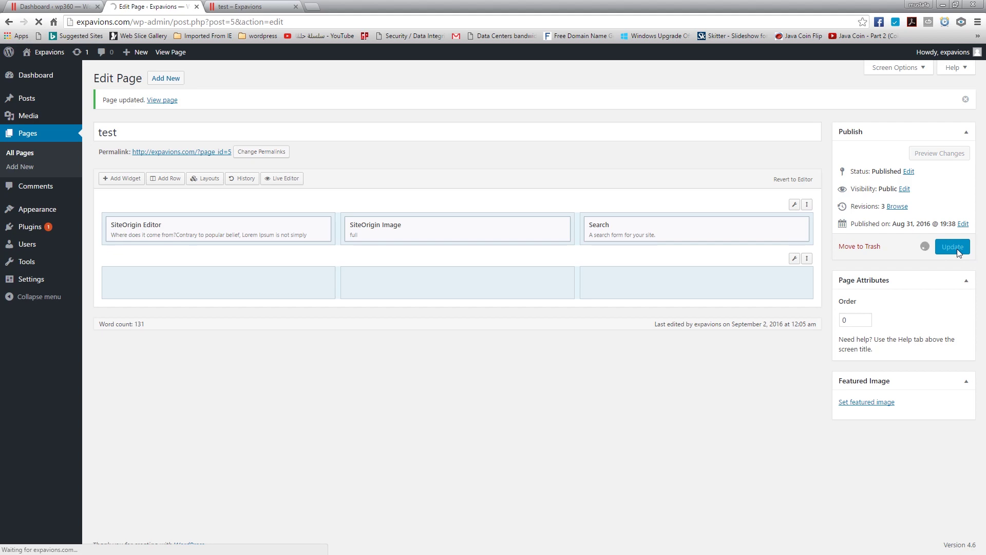
click(247, 7)
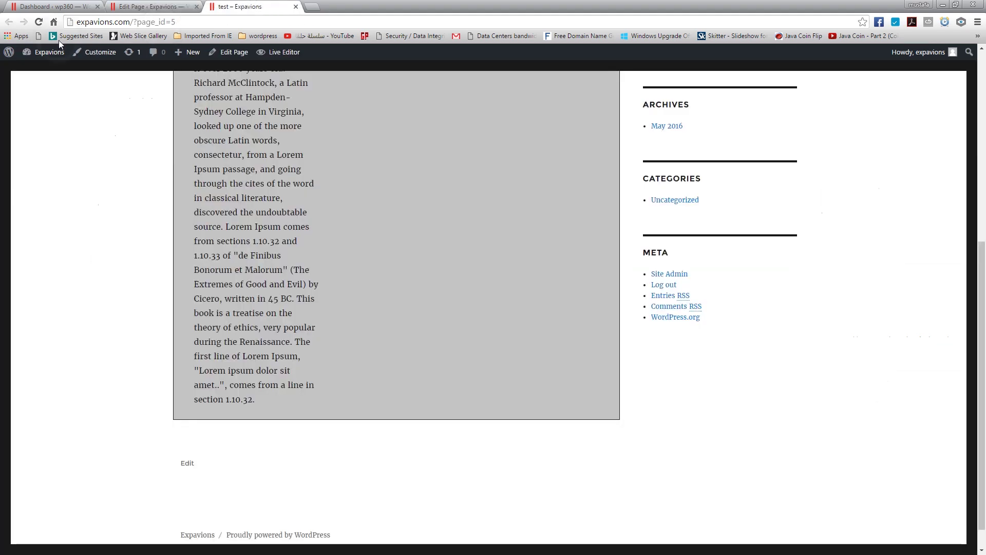
click(39, 21)
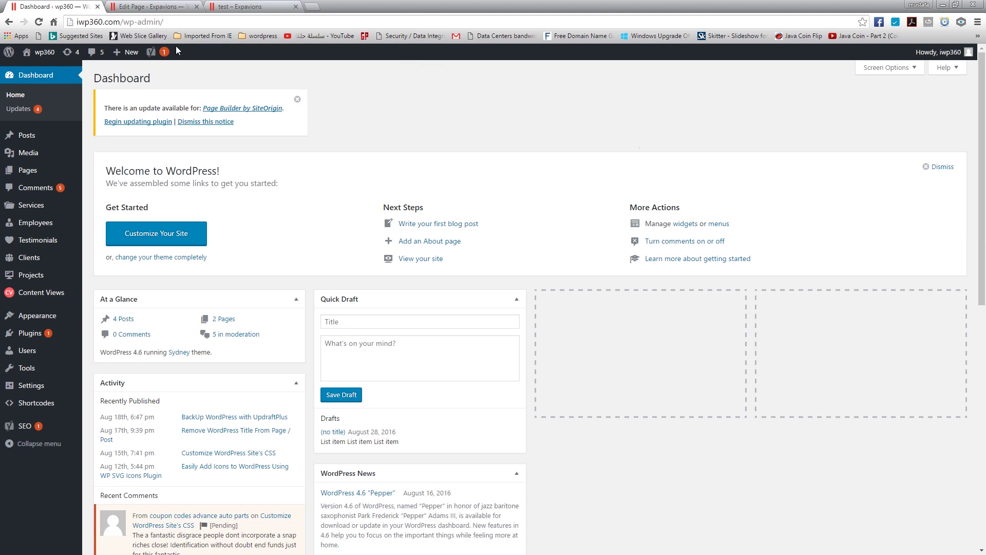
- Reopen the first row's settings in the page editor for a look and close them without changes
click(149, 7)
click(794, 206)
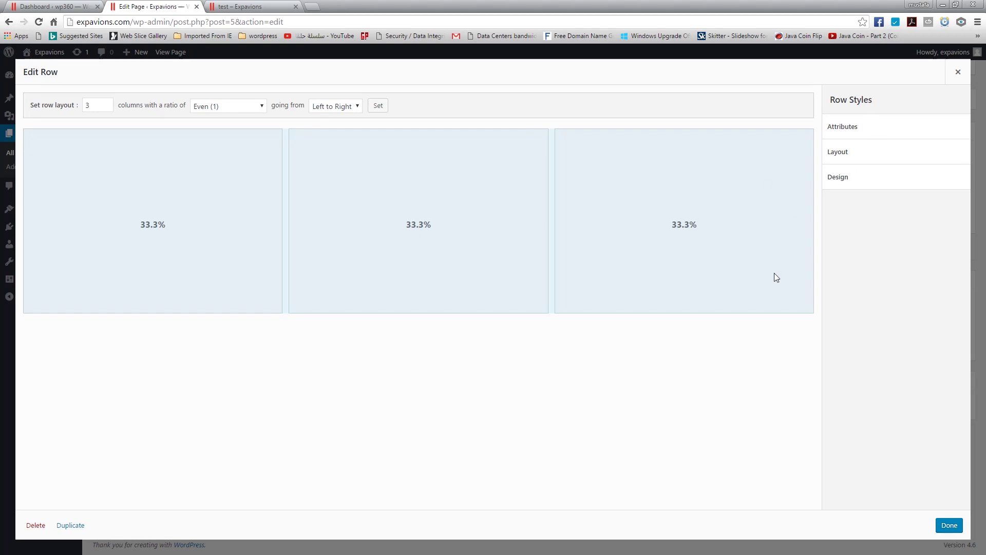
click(958, 75)
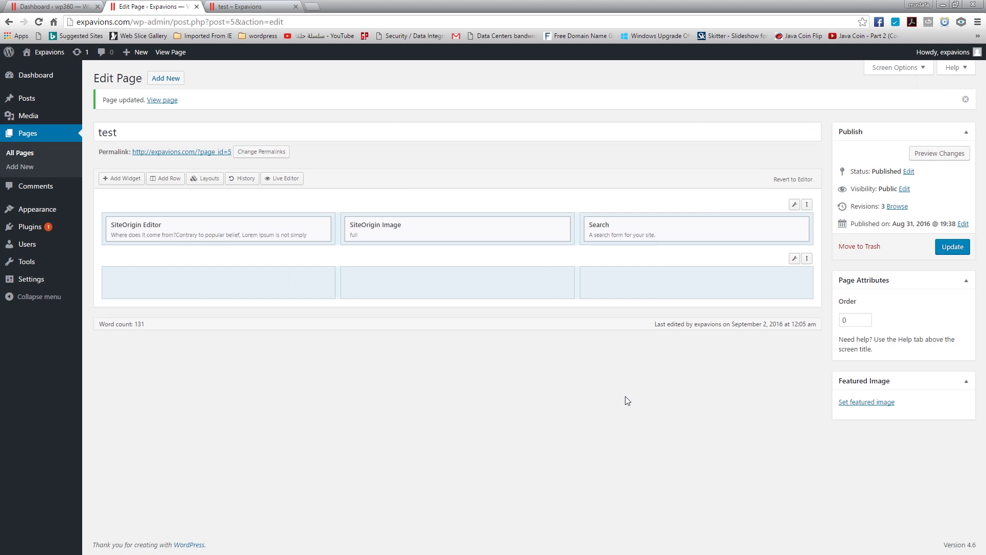
- Switch to the wp360 site's dashboard and open its "Top 2016" page for editing in Page Builder
click(57, 6)
mouse_move(44, 145)
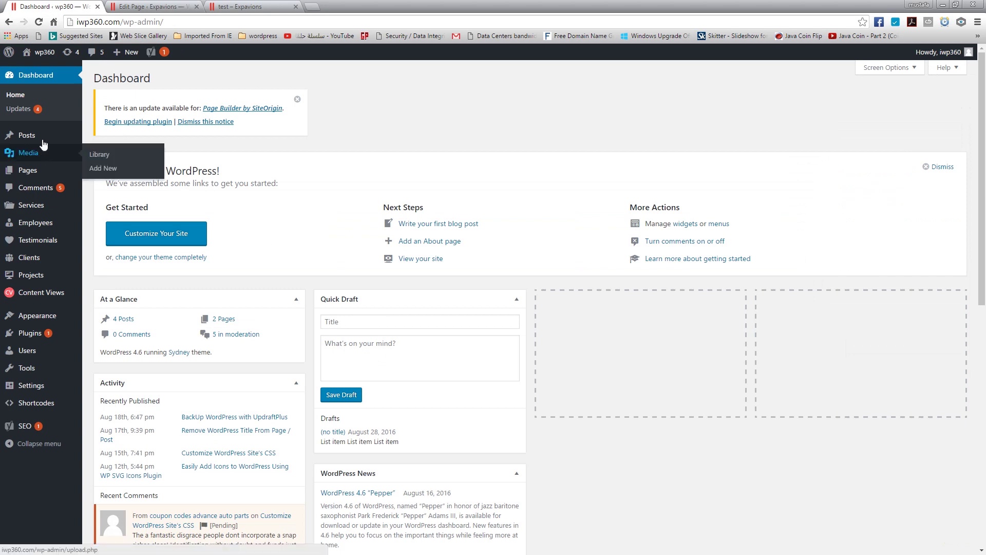
click(29, 170)
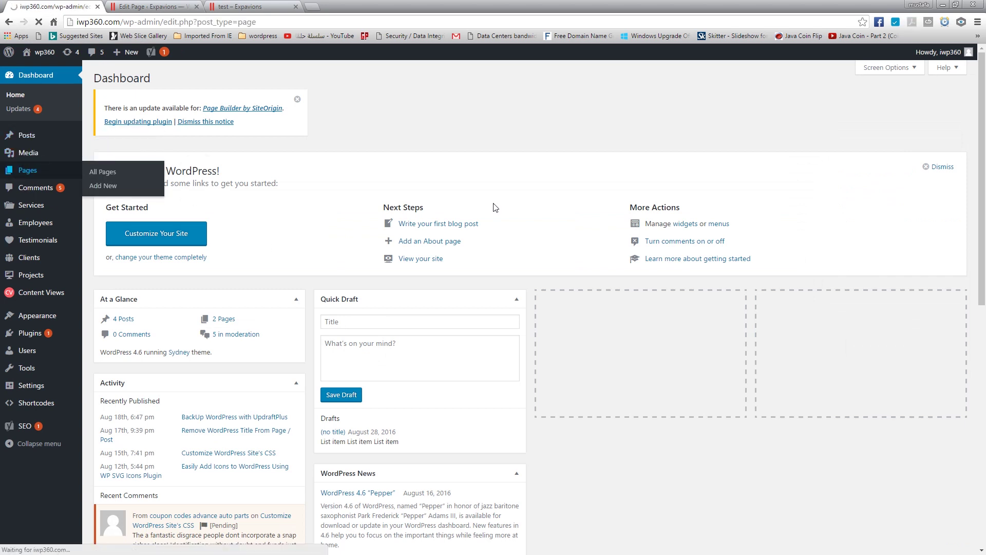
click(122, 216)
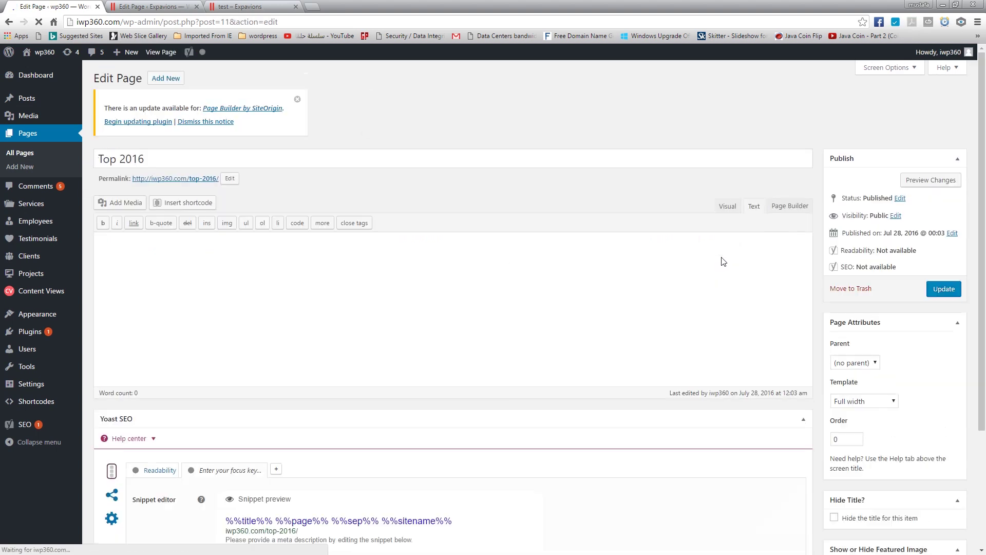
click(794, 207)
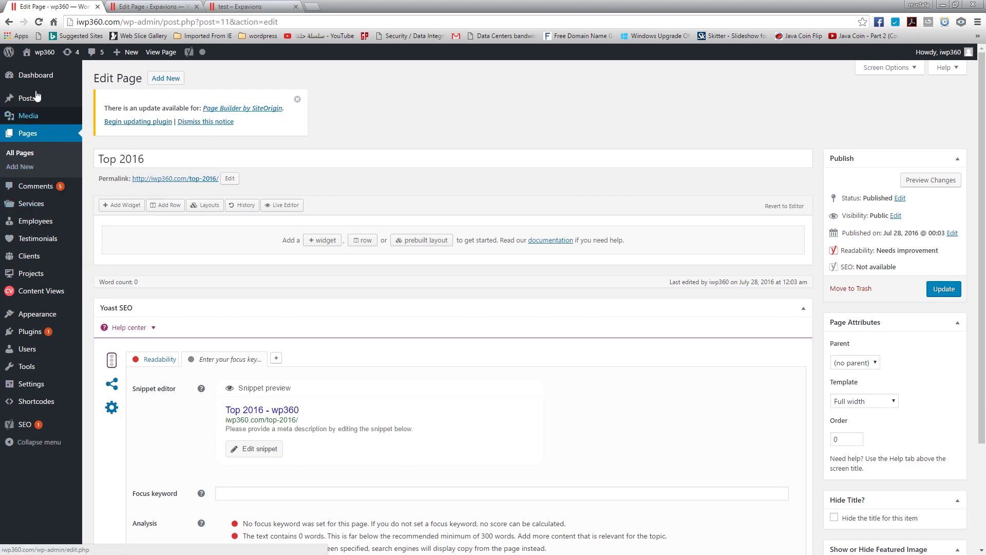
- Open the wp360 site's "Top Rated" page for editing in Page Builder
click(36, 133)
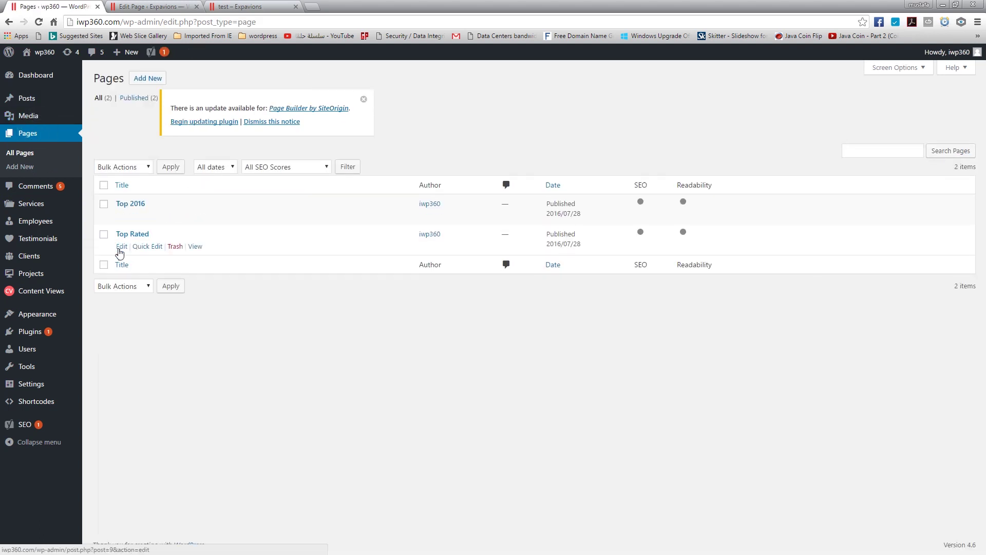
click(121, 247)
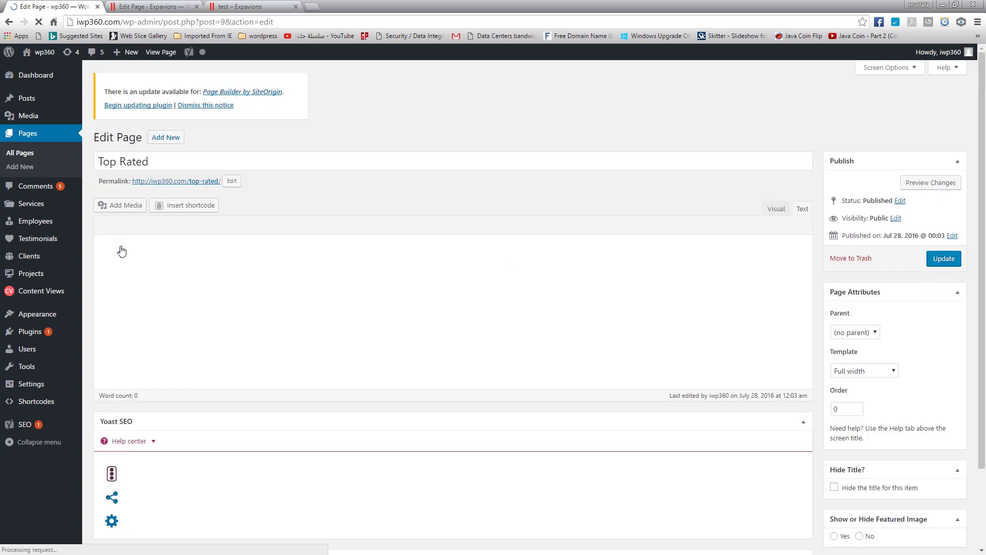
click(784, 205)
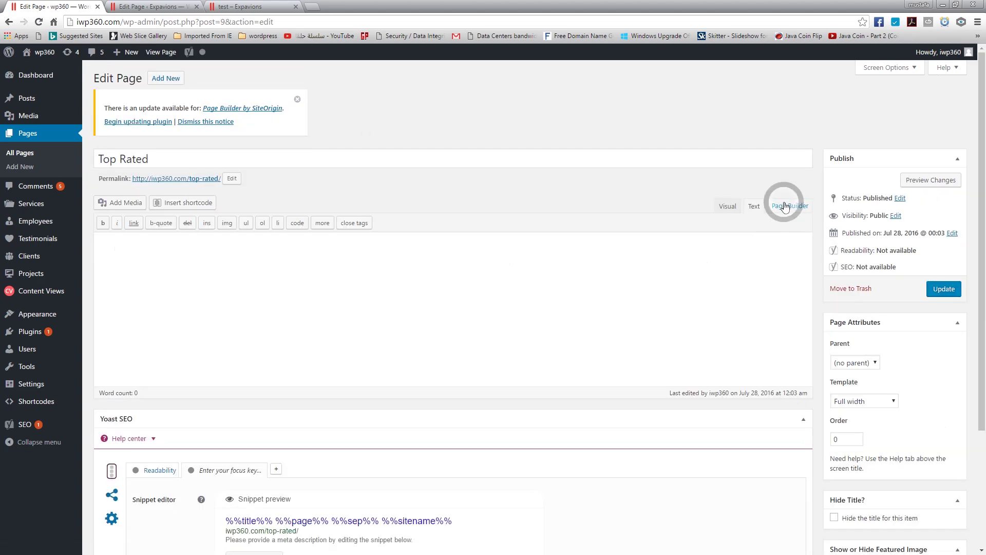
- Look over the widgets available for the "Top Rated" page and insert a row of two even columns
click(122, 205)
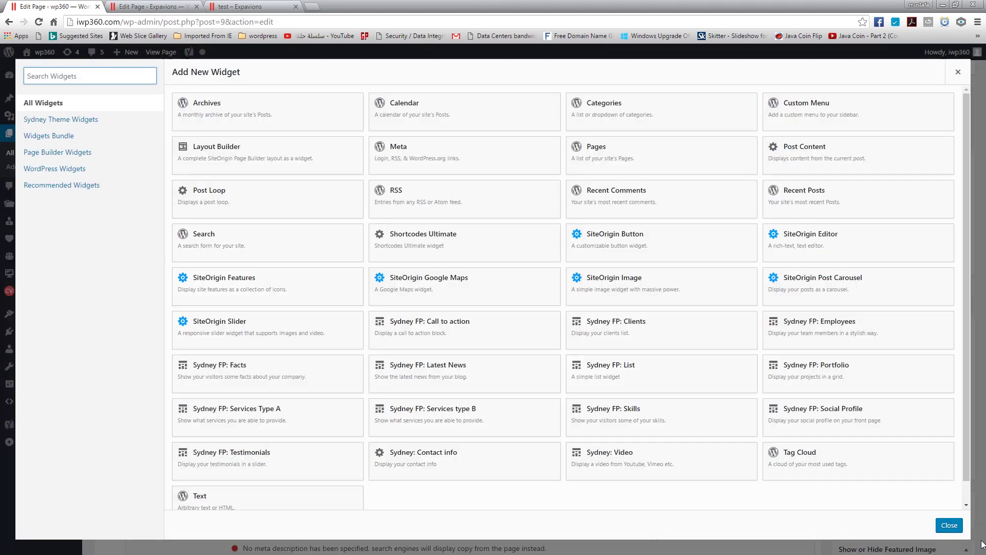
click(949, 525)
click(161, 203)
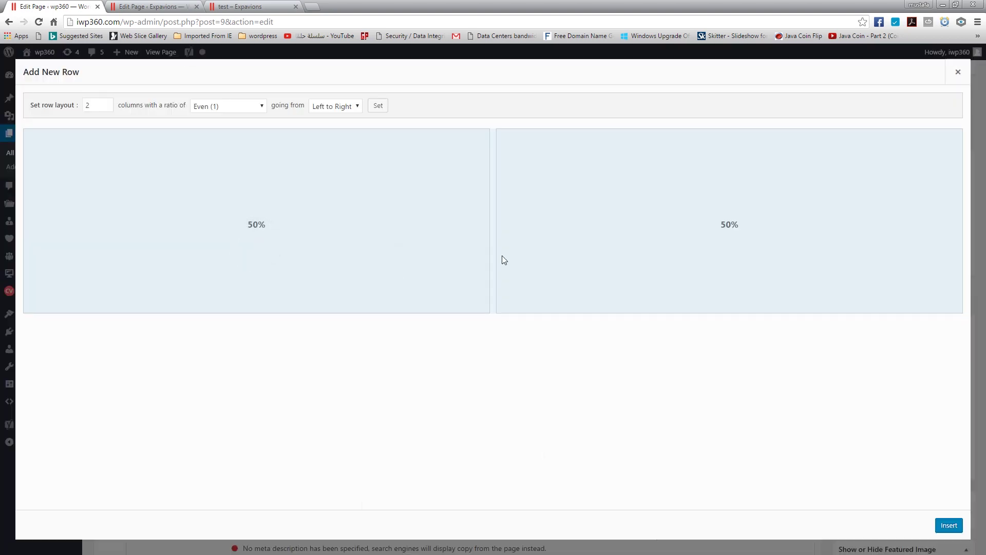
click(949, 525)
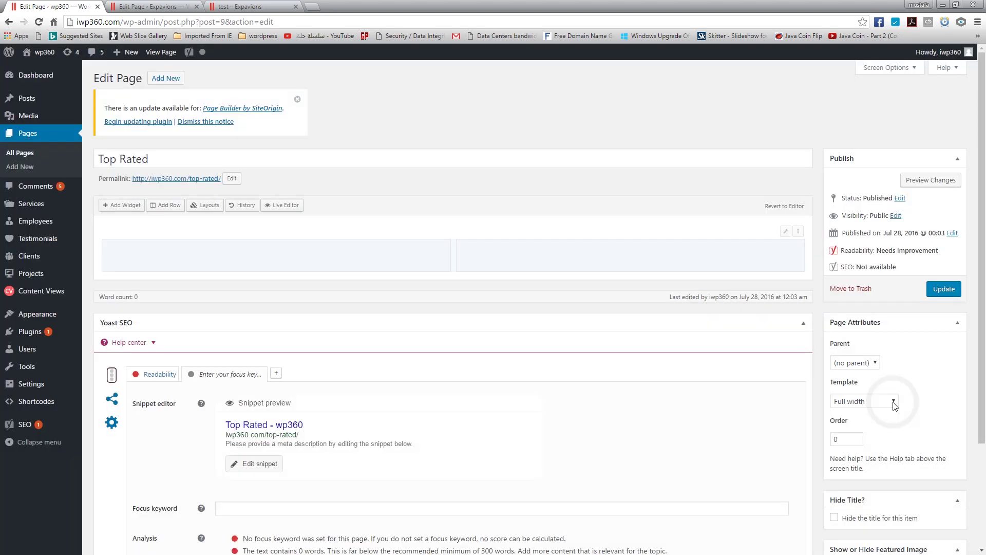
- Examine the Theme style options of the two-column row on the "Top Rated" page and close its settings
click(786, 232)
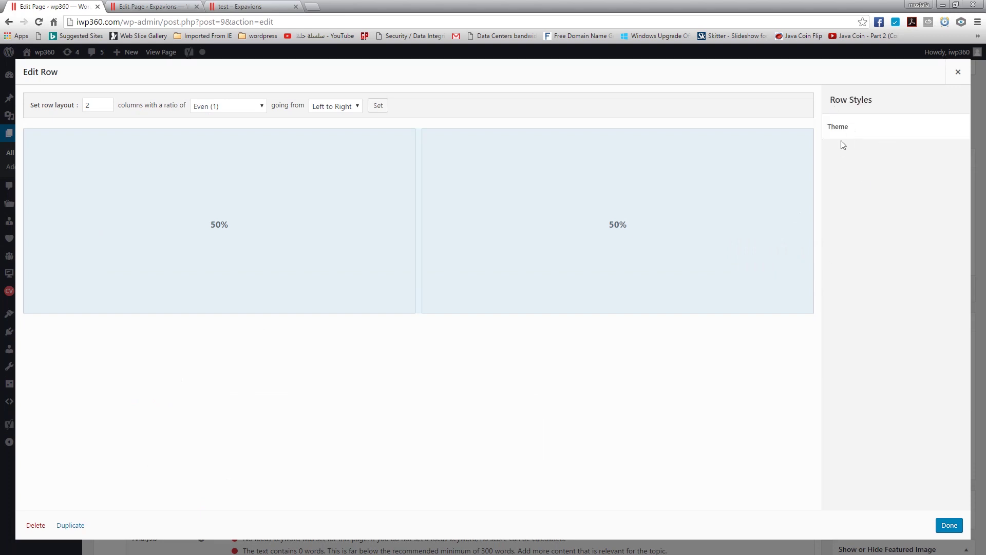
click(840, 131)
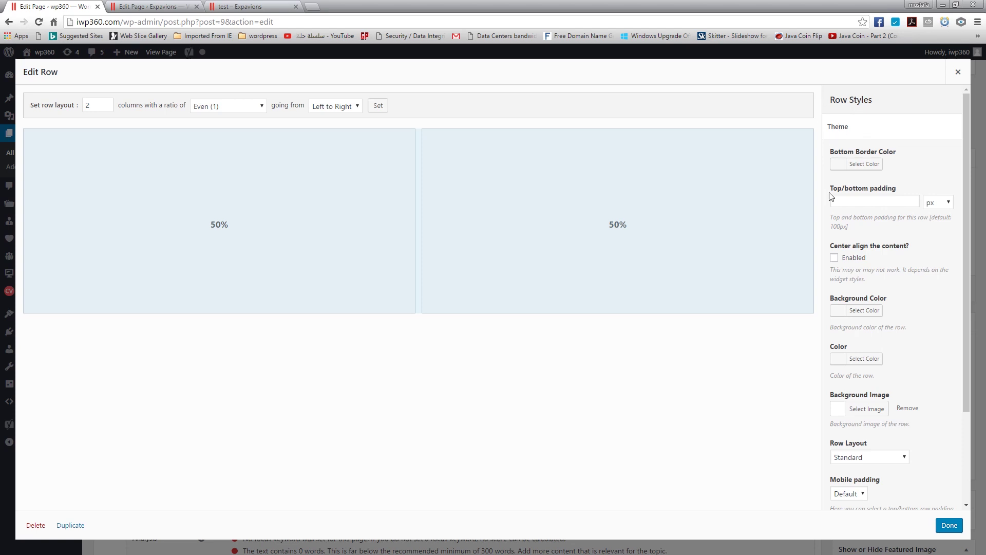
scroll(903, 269, down, 3)
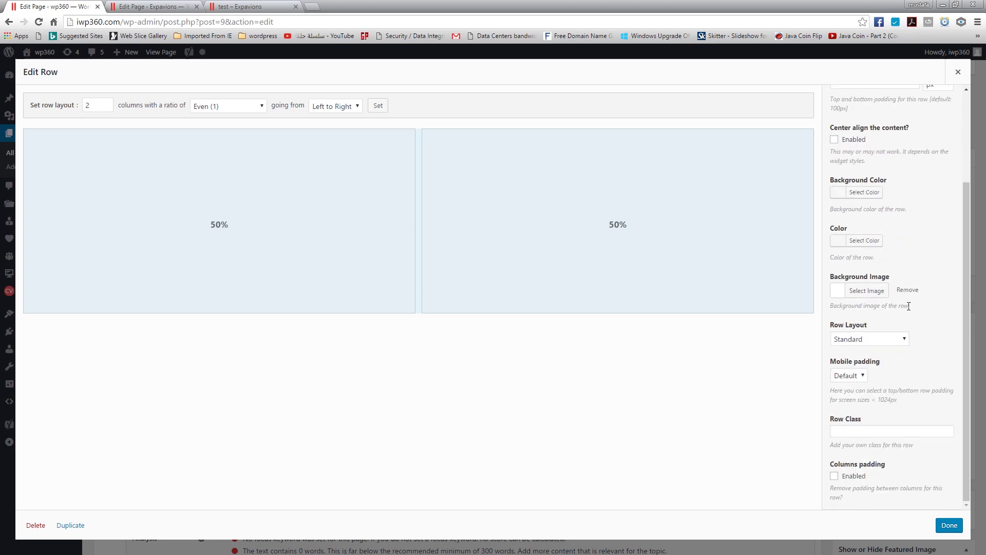
scroll(909, 314, up, 3)
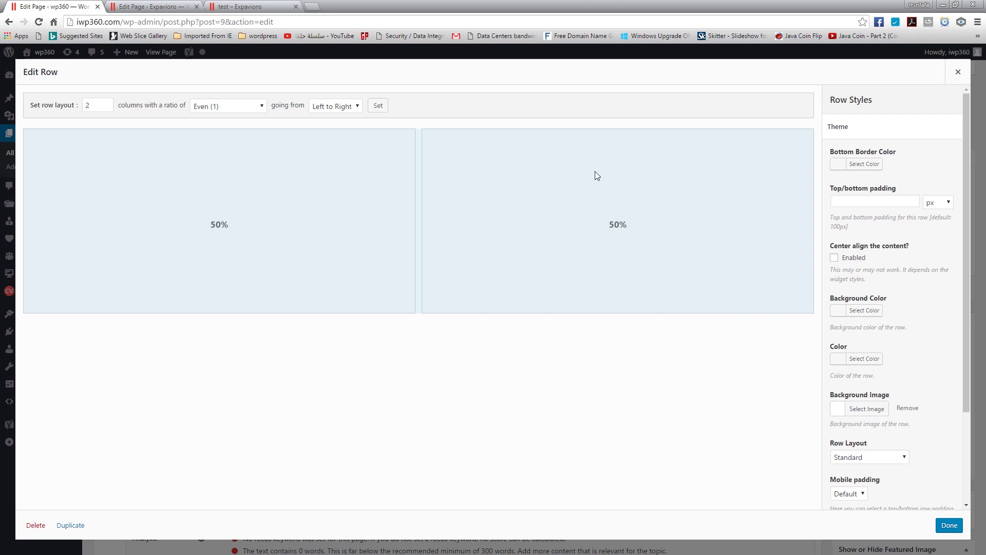
scroll(920, 377, down, 3)
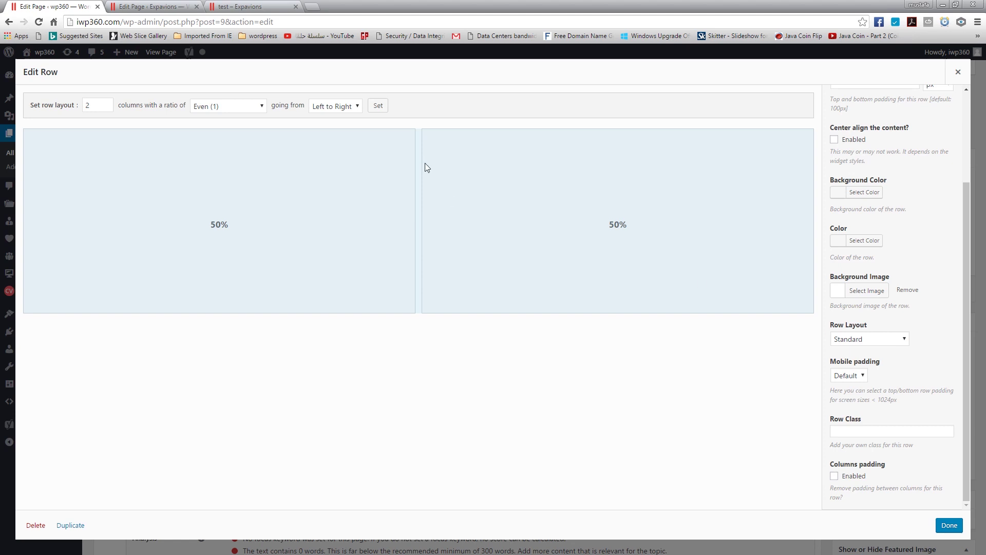
click(952, 524)
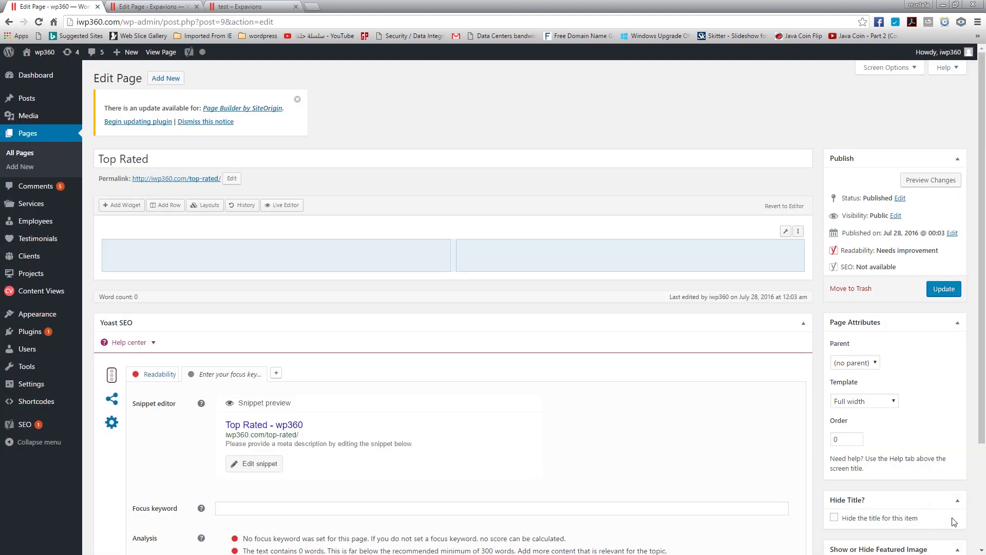
- Return to the Expavions "test" page editor and view the SiteOrigin Editor widget's content without changing it
click(154, 6)
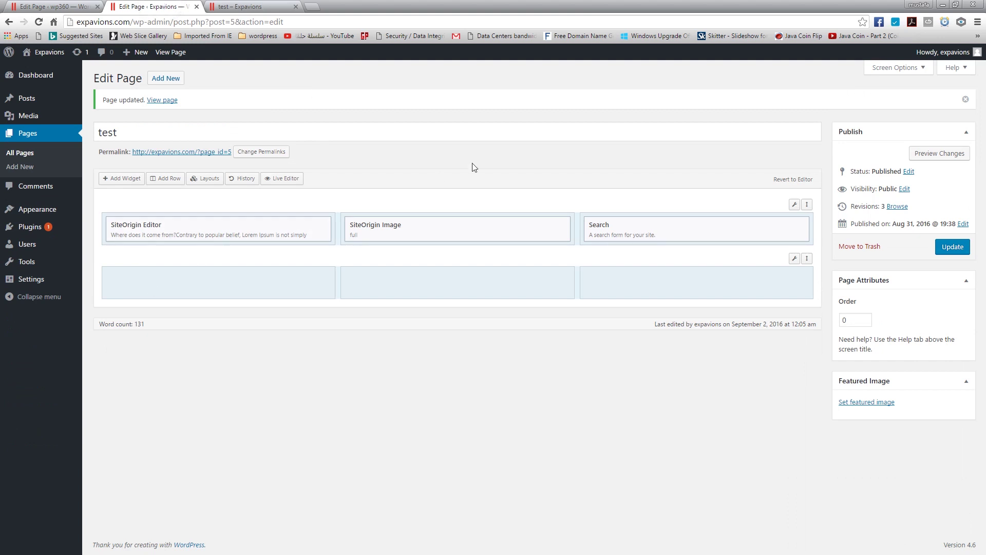
mouse_move(282, 230)
mouse_move(753, 234)
click(270, 228)
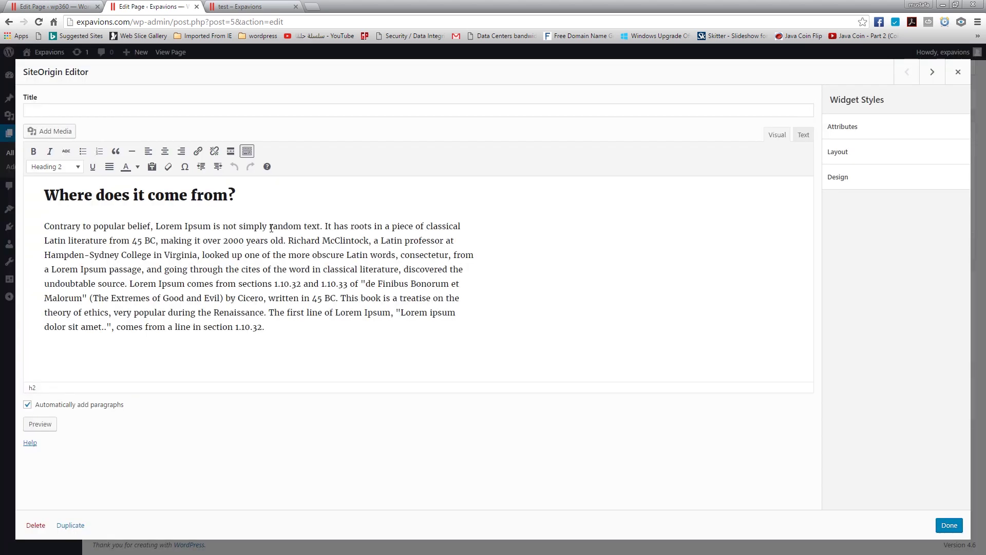
click(958, 72)
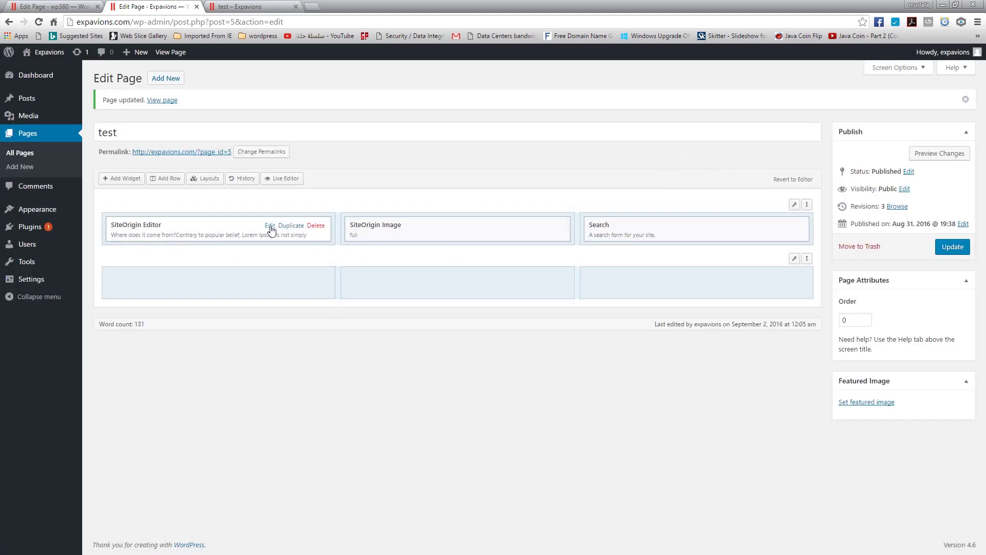
- Examine the SiteOrigin Editor widget's Attributes, Layout and Design style options, and open the SiteOrigin Image widget for editing
click(270, 227)
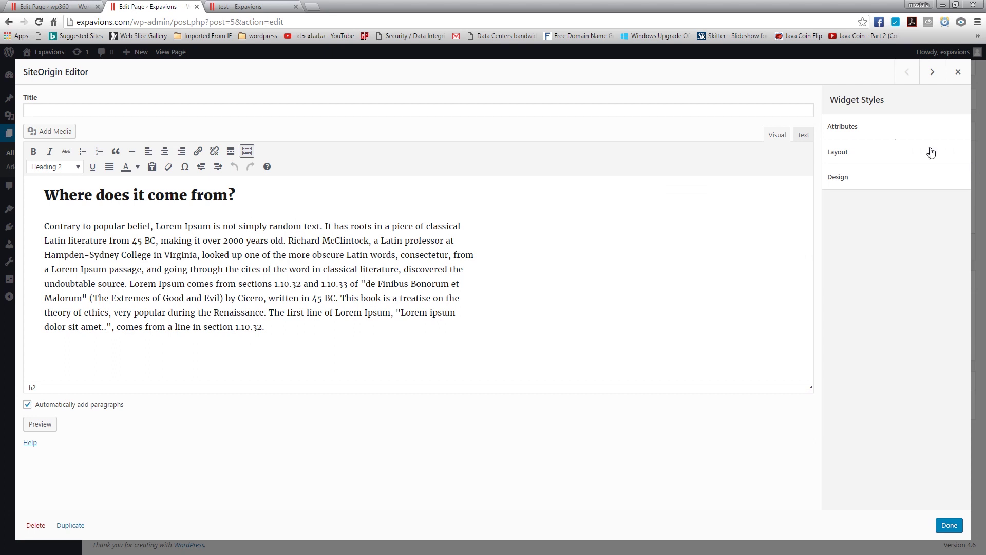
click(867, 127)
click(867, 126)
click(865, 153)
click(865, 154)
click(862, 177)
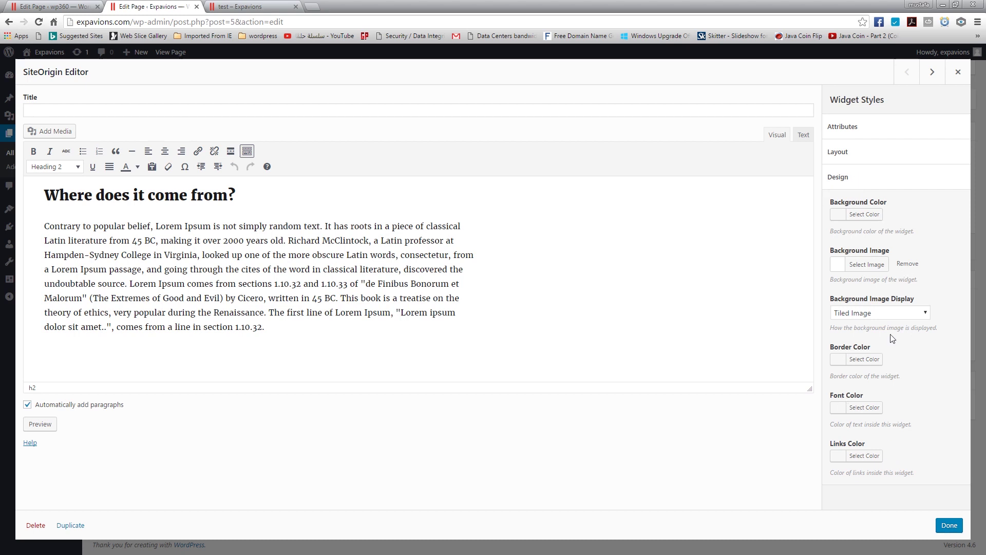
click(849, 178)
click(851, 153)
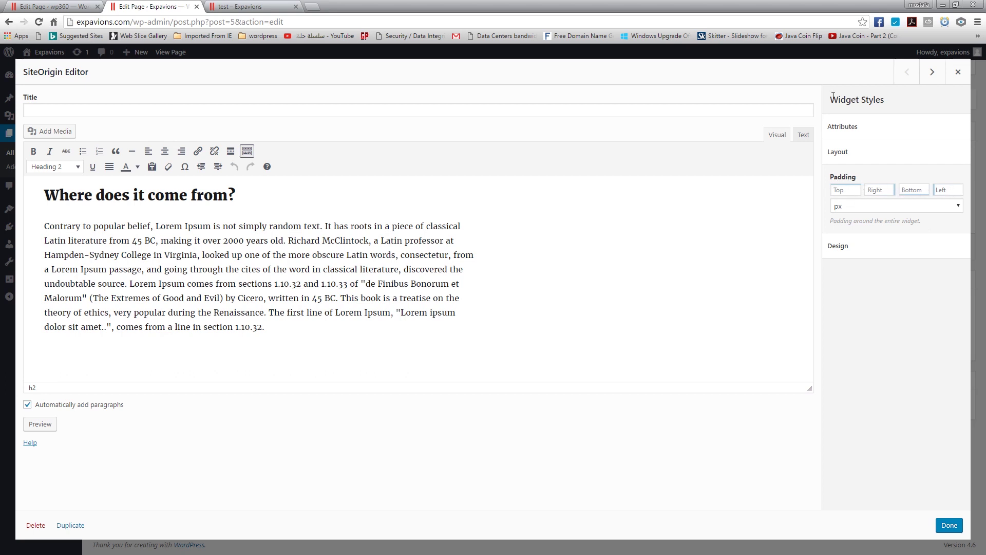
click(852, 131)
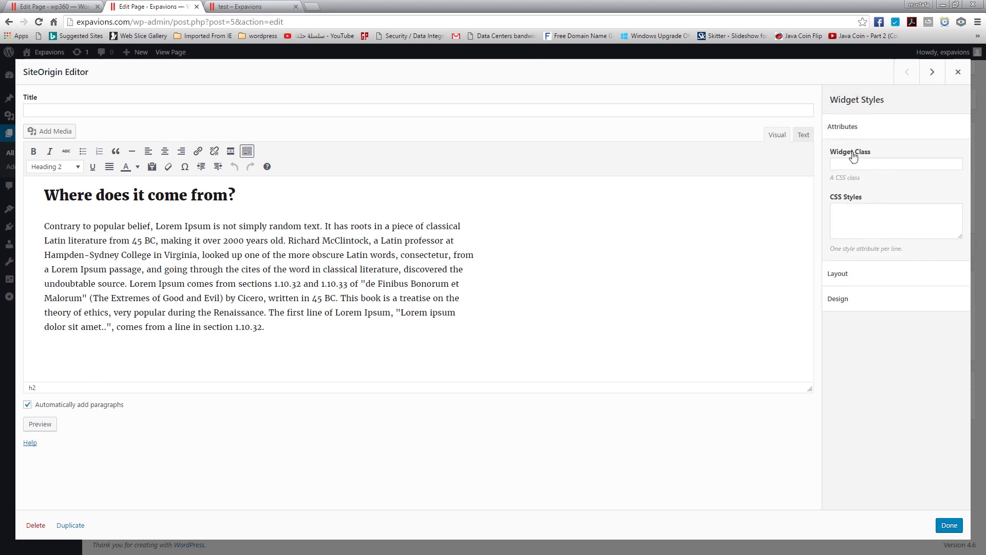
click(850, 212)
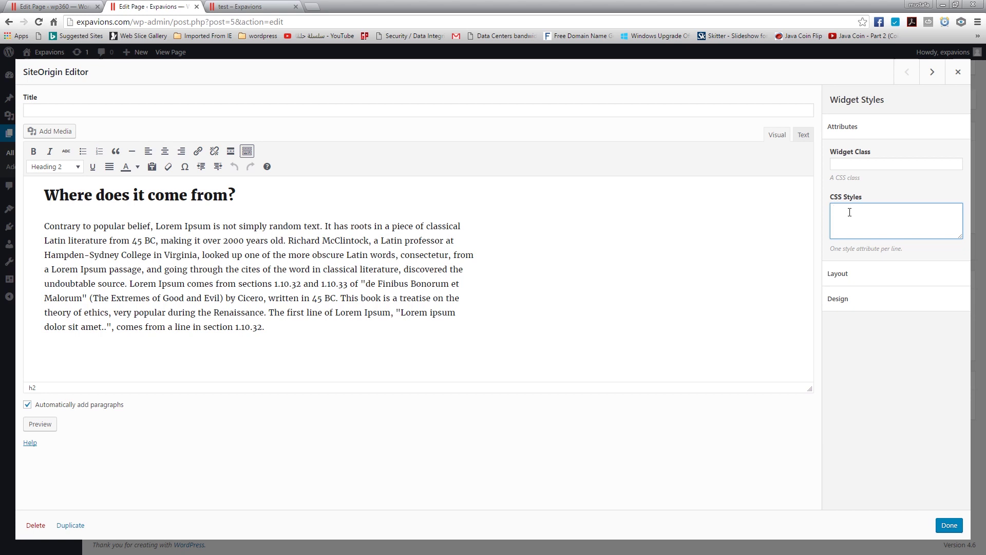
click(957, 73)
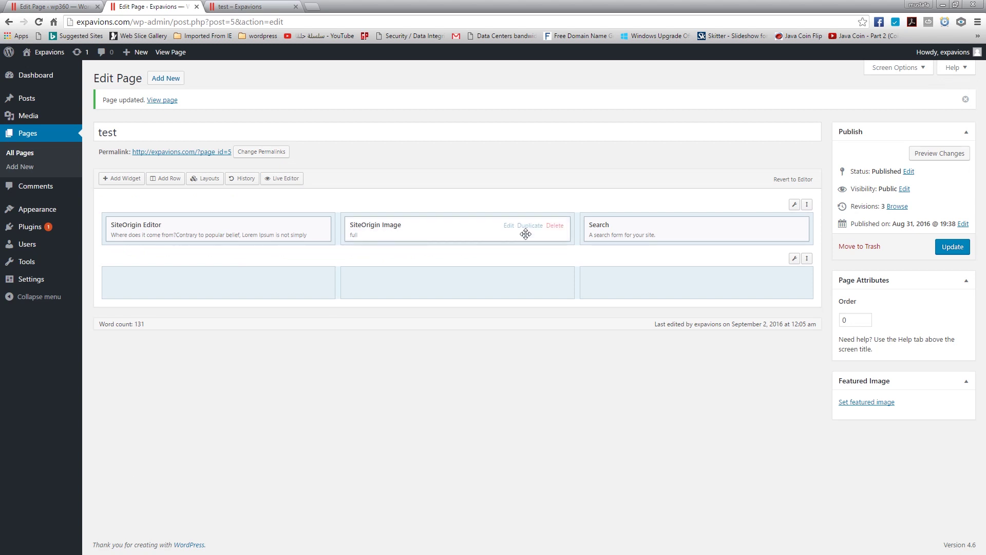
click(508, 225)
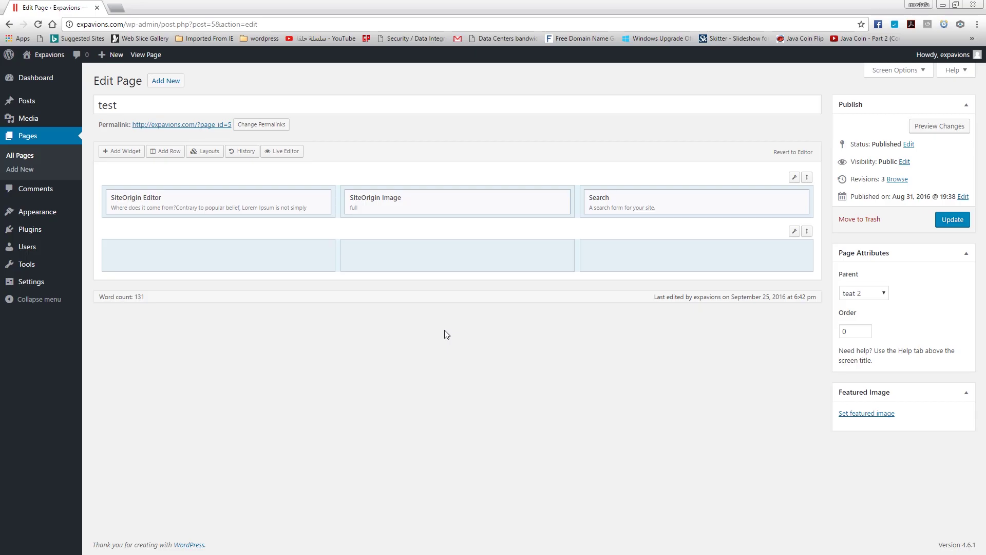
- Open the "test" page in the Live Editor and preview it in desktop, tablet and mobile modes
click(282, 151)
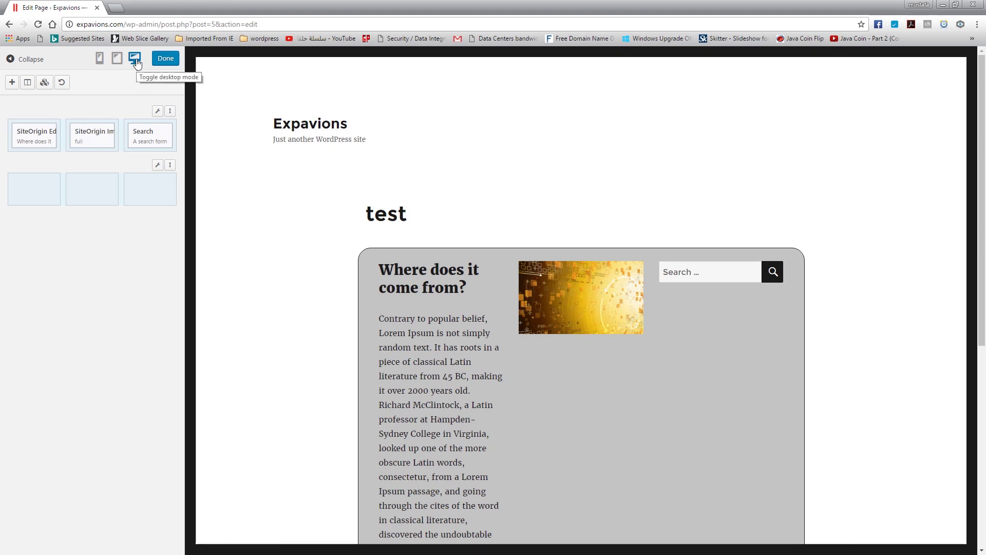
scroll(532, 382, down, 7)
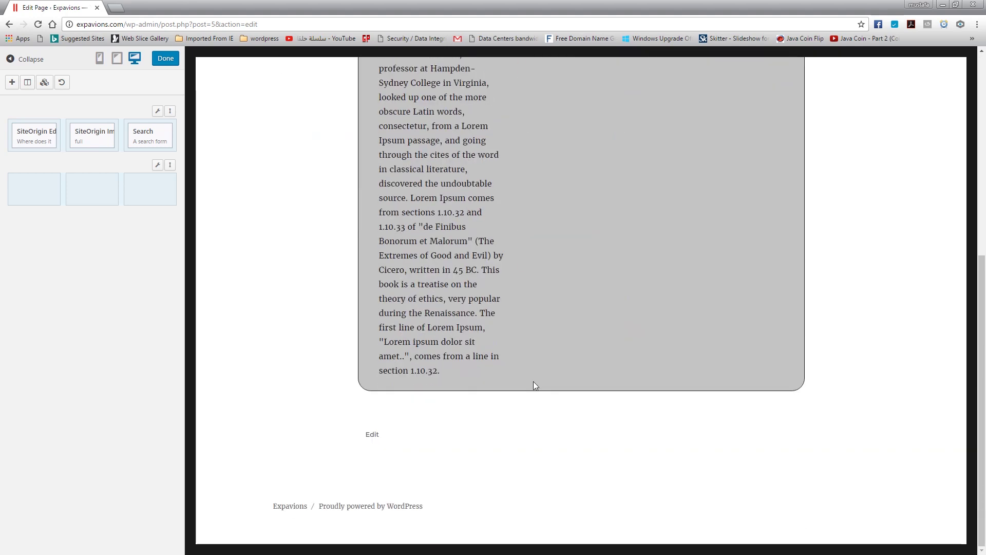
scroll(533, 385, up, 10)
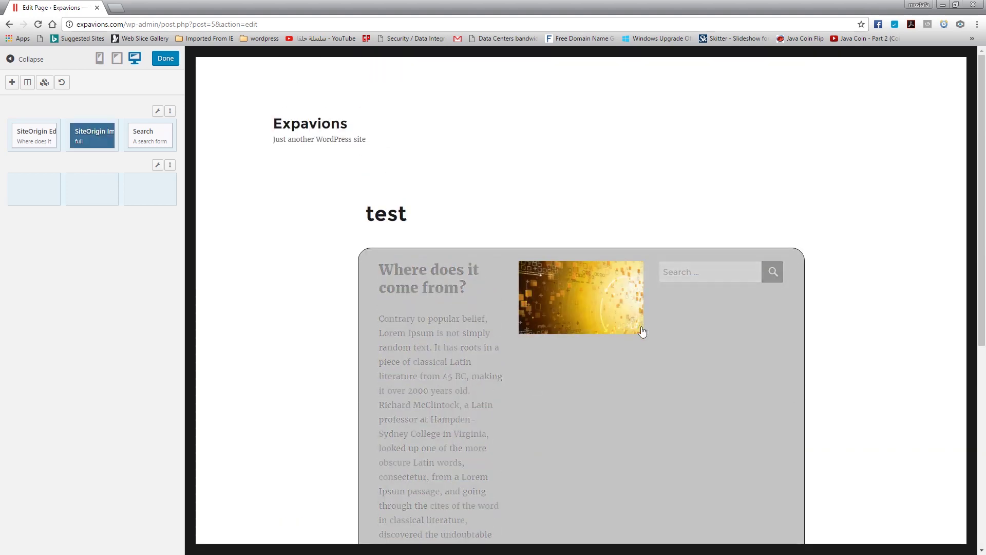
click(117, 60)
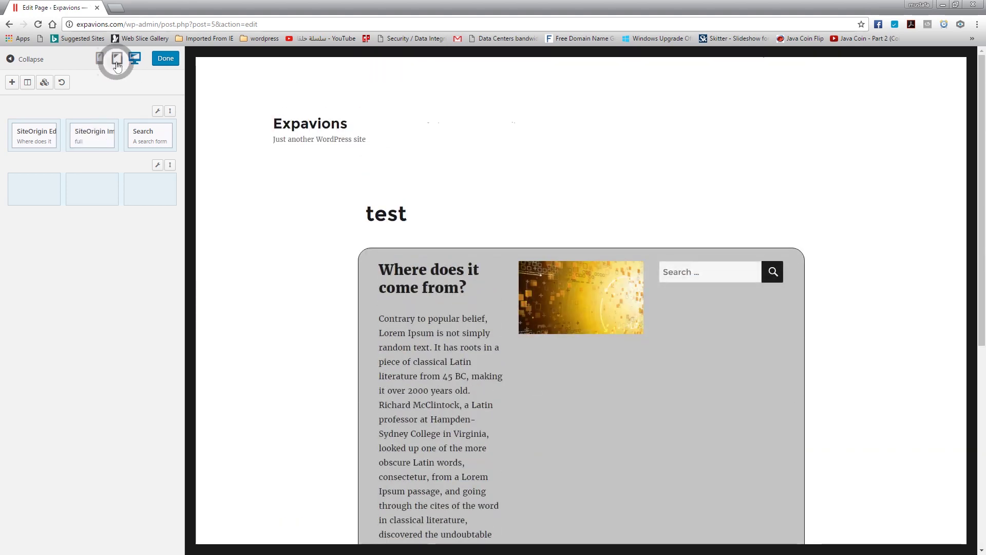
click(102, 61)
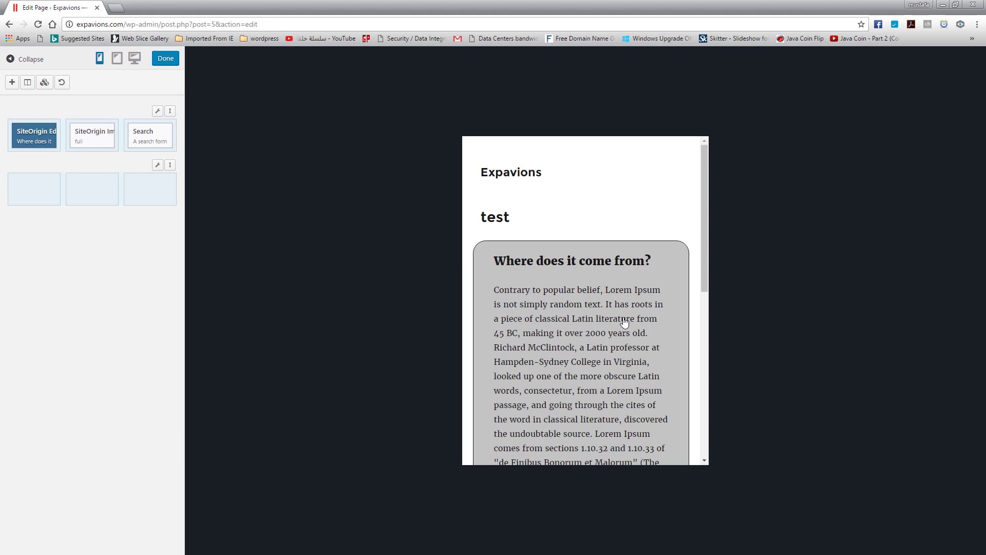
- View the Live Editor's options for adding a widget and a row without inserting anything, and return to the page editor
click(12, 83)
click(958, 72)
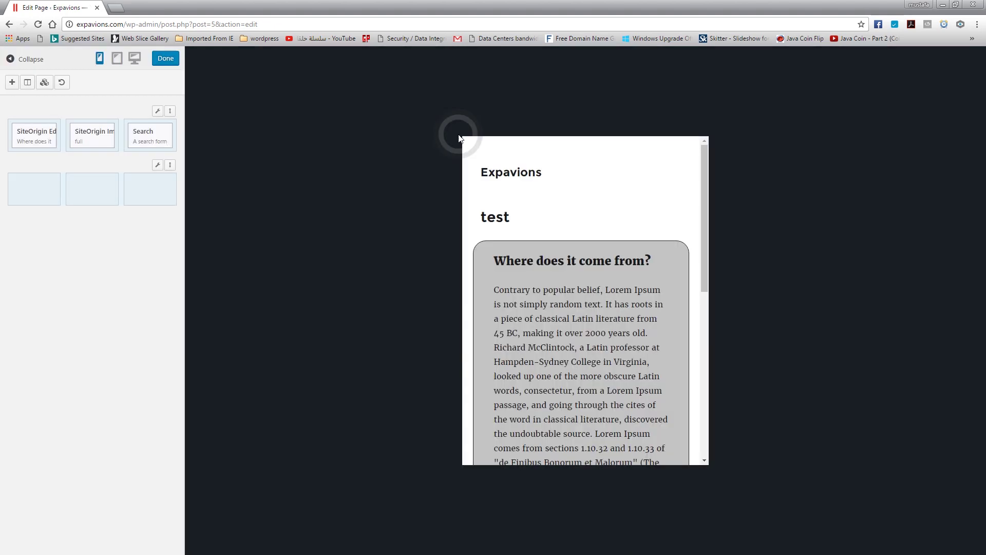
click(27, 82)
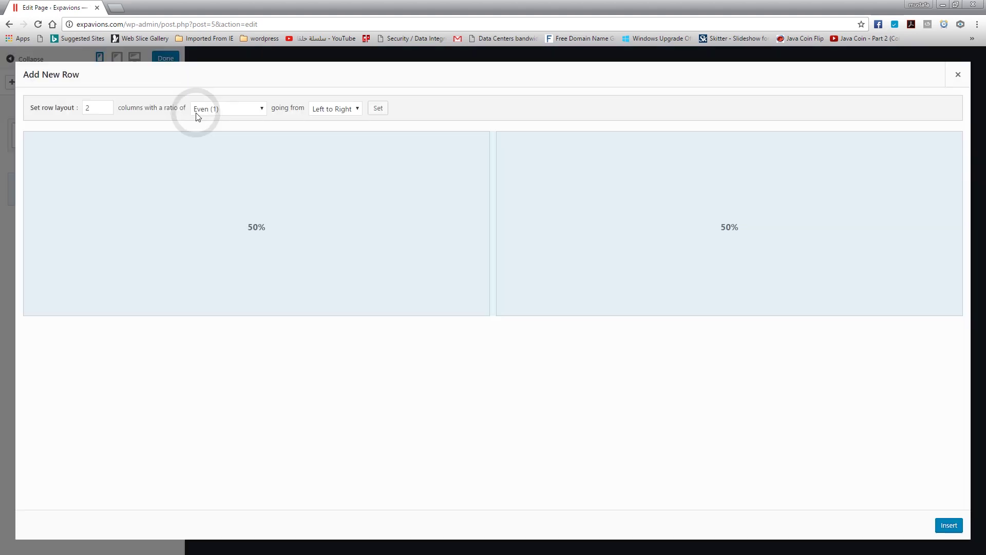
click(958, 75)
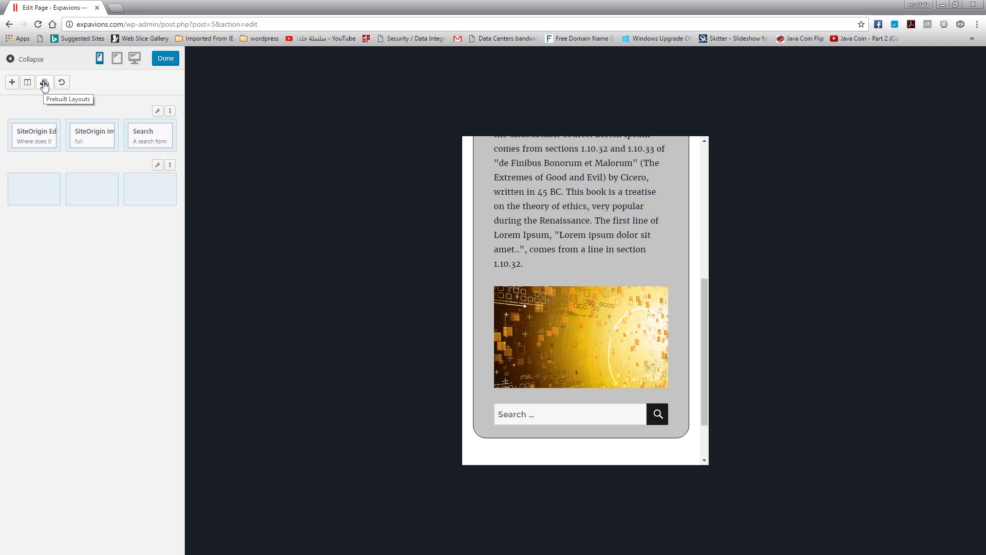
click(168, 59)
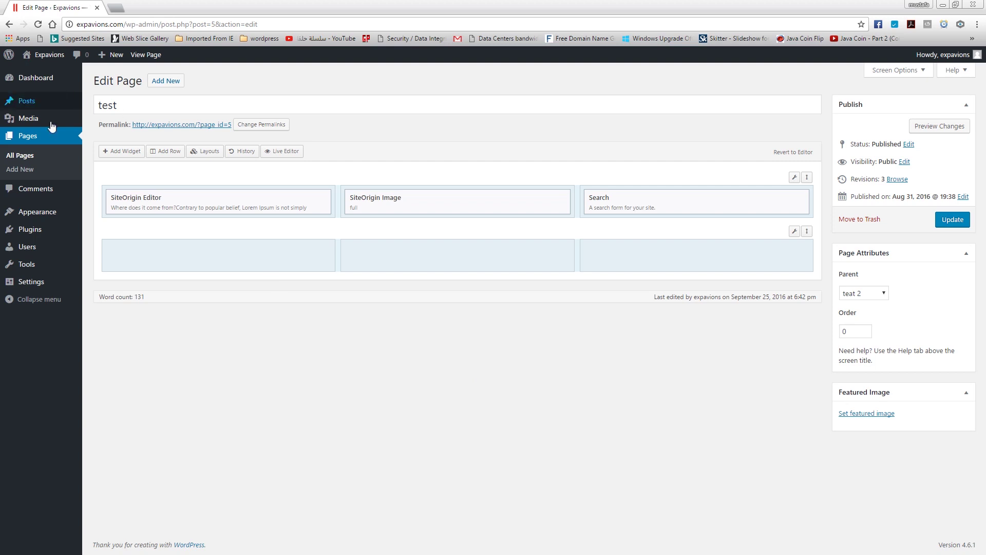
- Open the "teat 2" page from the Pages list for editing and look over its Page Builder rows
click(39, 136)
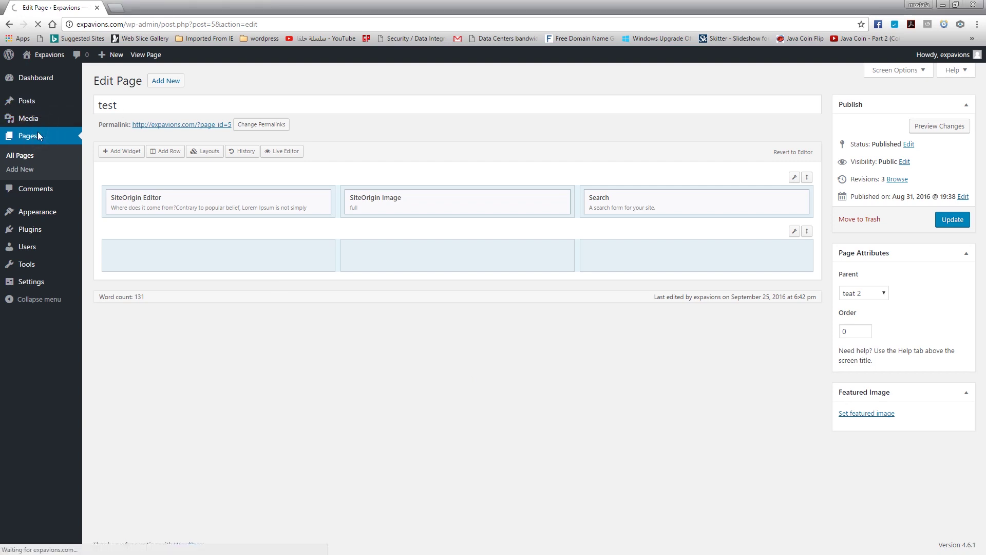
click(121, 166)
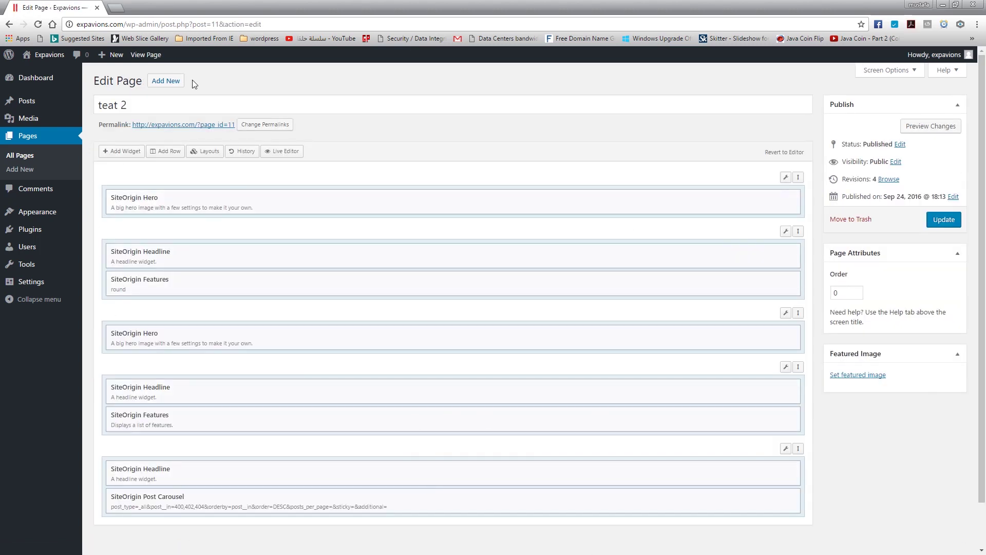
scroll(680, 394, down, 1)
scroll(407, 174, up, 1)
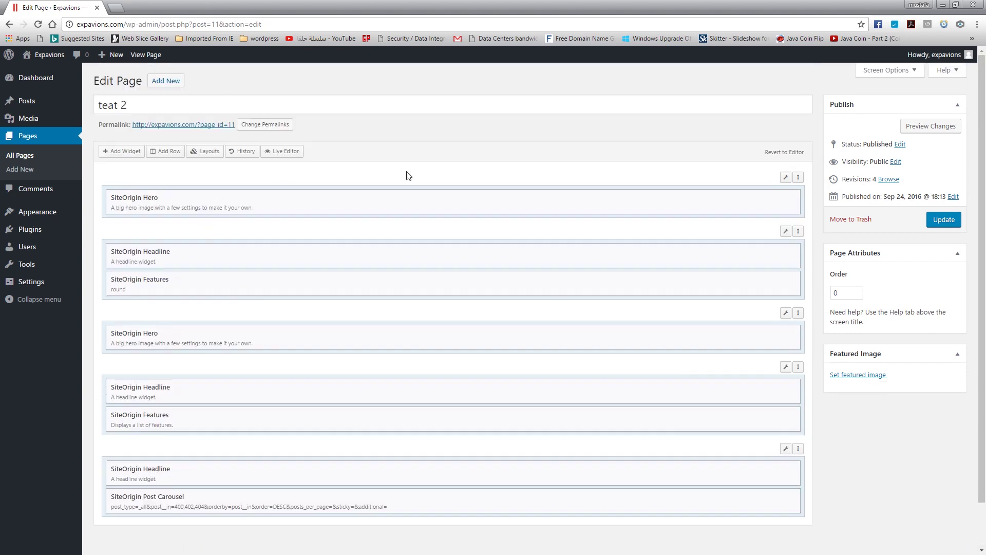
- Browse the Page Builder Layouts Directory and preview the Fresh Organic layout, returning to the layouts list
click(207, 155)
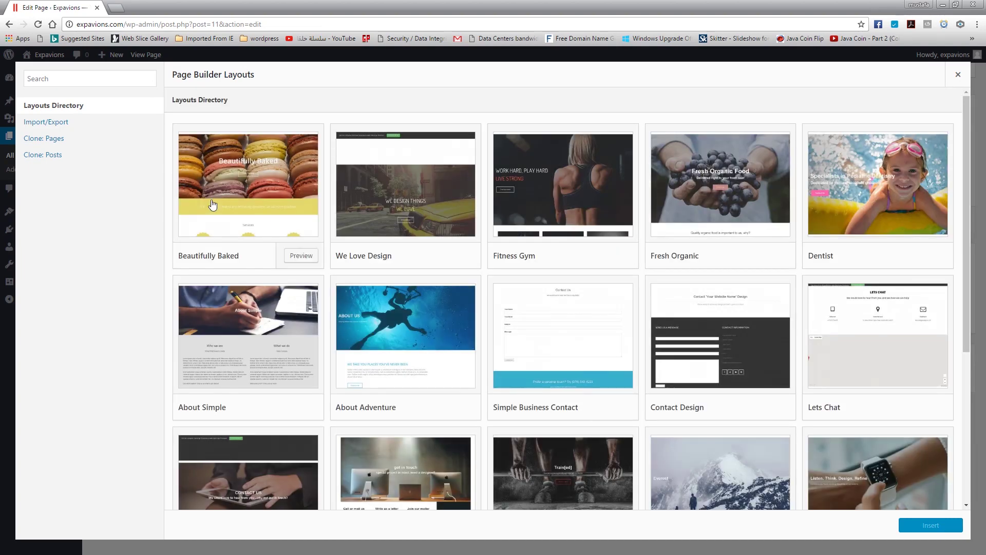
scroll(800, 373, down, 4)
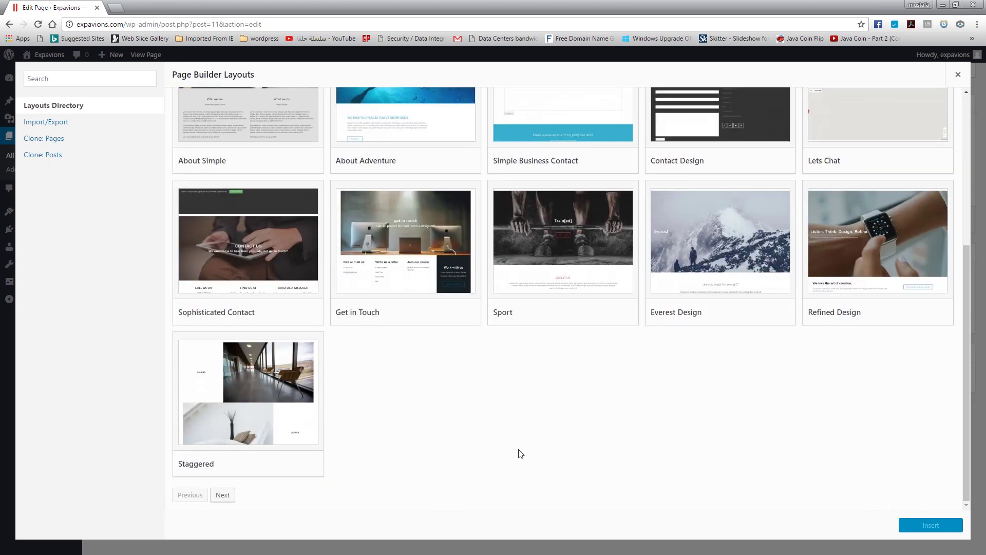
scroll(520, 454, up, 4)
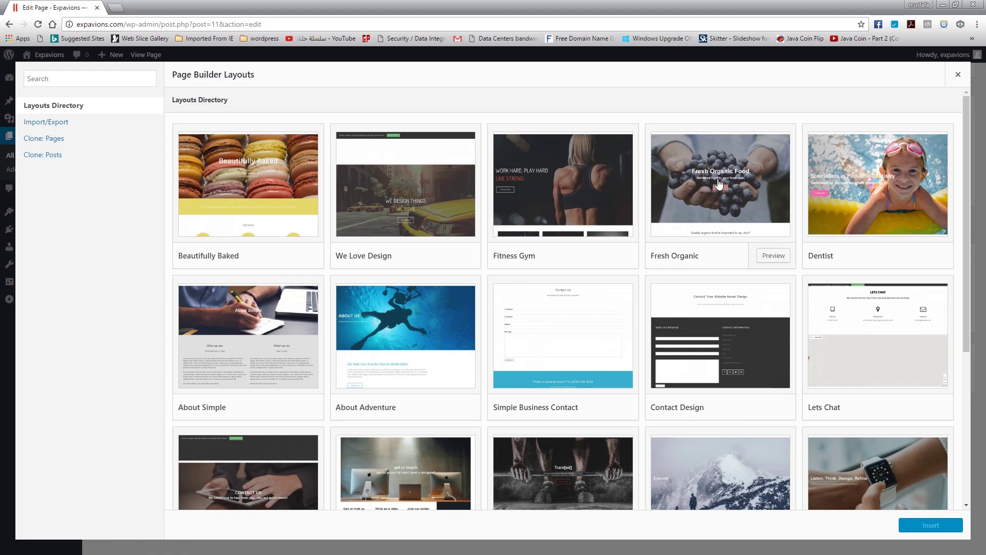
click(776, 257)
scroll(539, 302, down, 14)
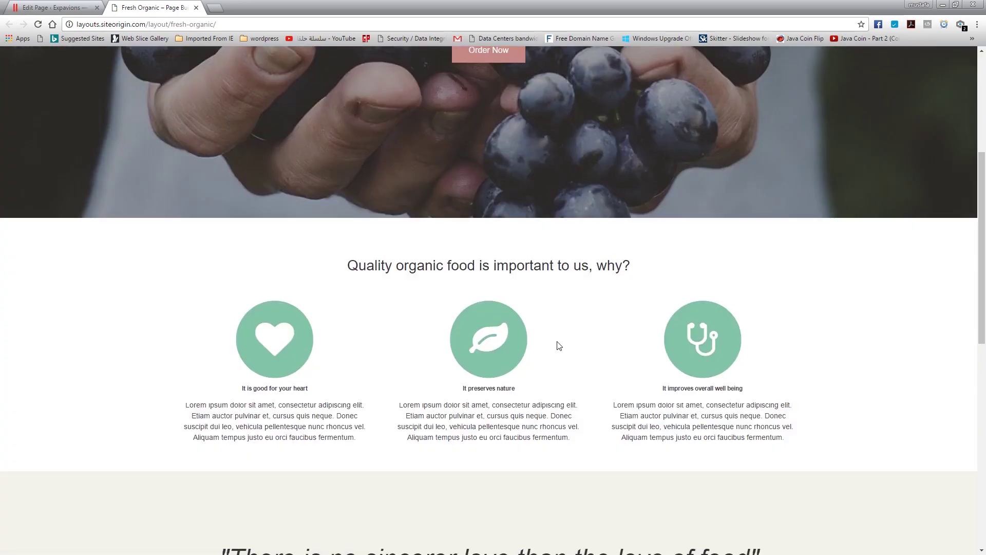
scroll(561, 343, up, 15)
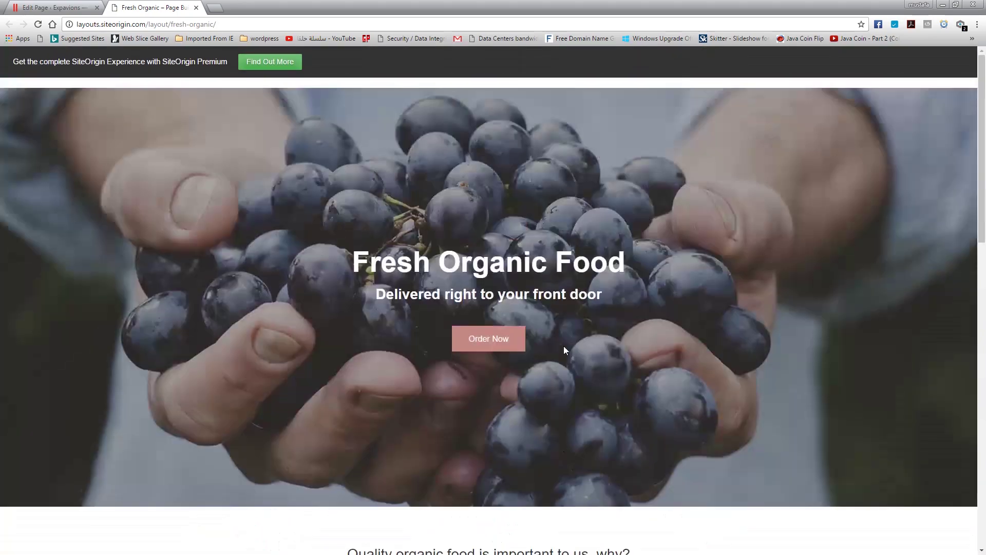
click(197, 7)
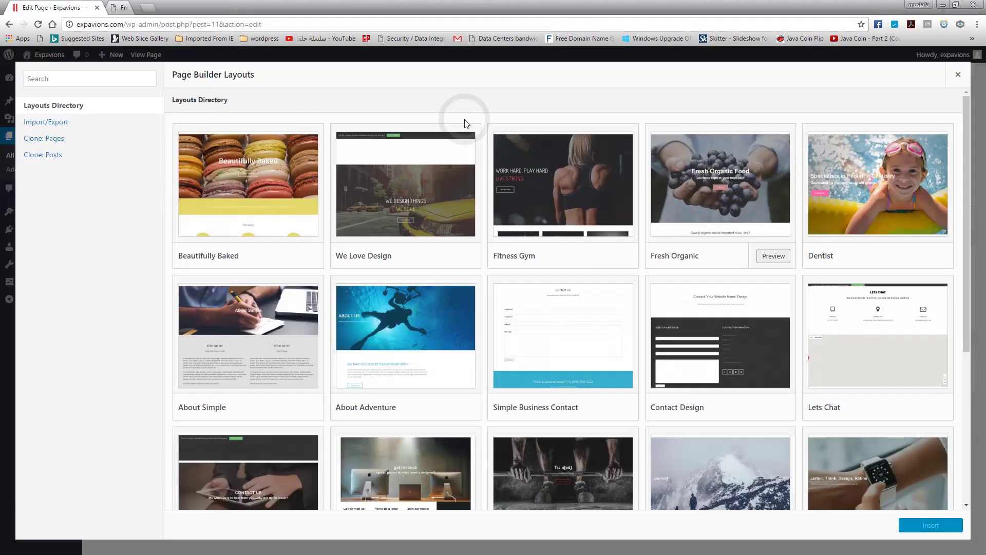
- Replace the current content of "teat 2" with the Fresh Organic layout and update the page
click(739, 181)
scroll(873, 406, down, 5)
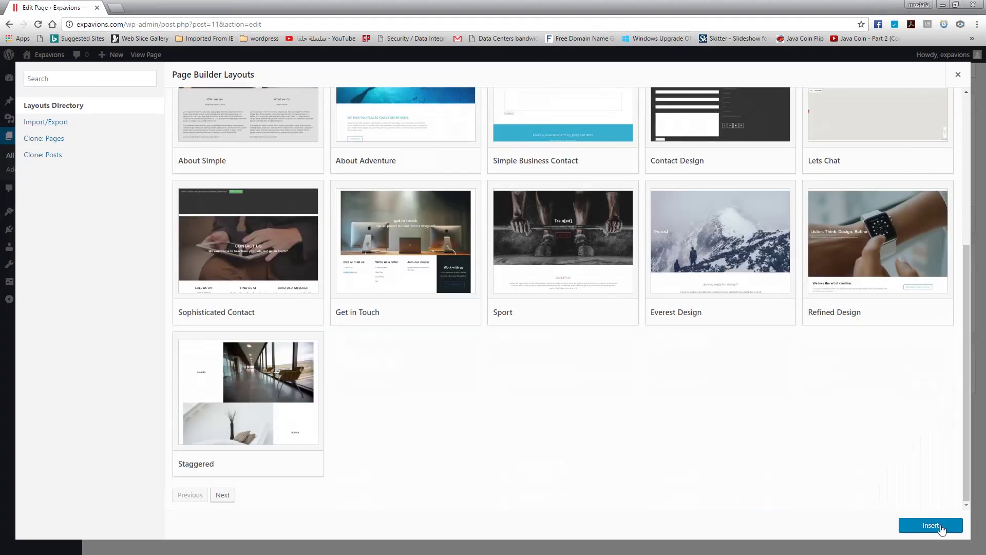
mouse_move(942, 532)
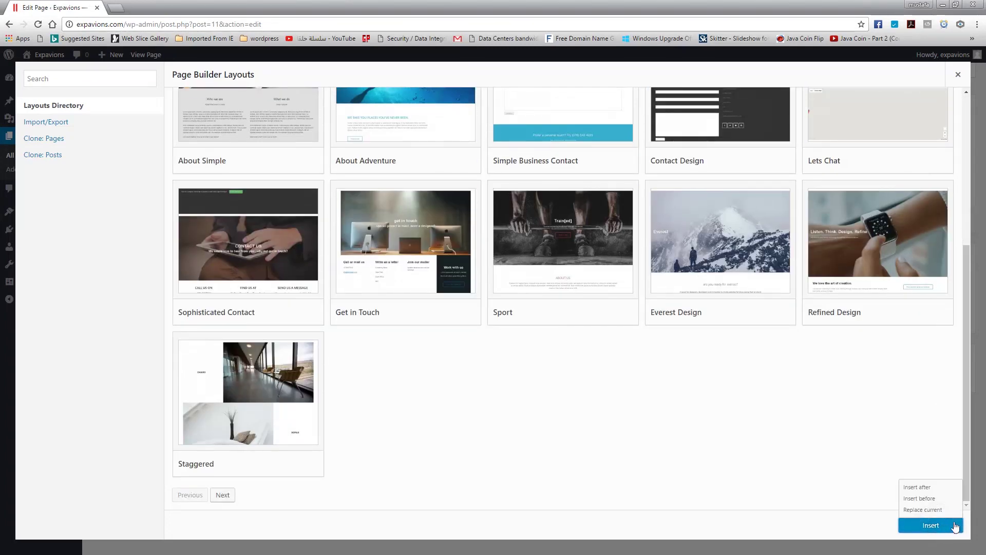
click(927, 510)
click(920, 511)
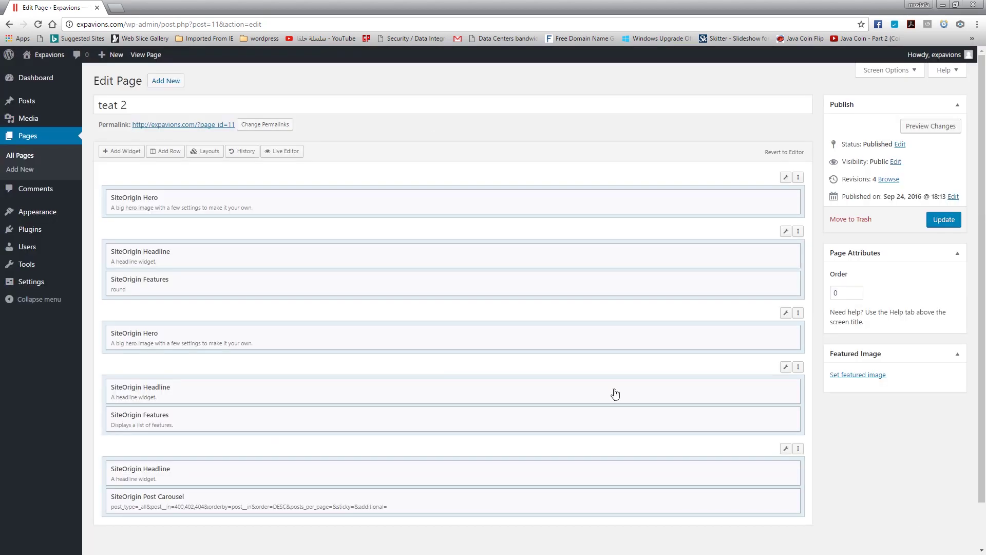
click(935, 226)
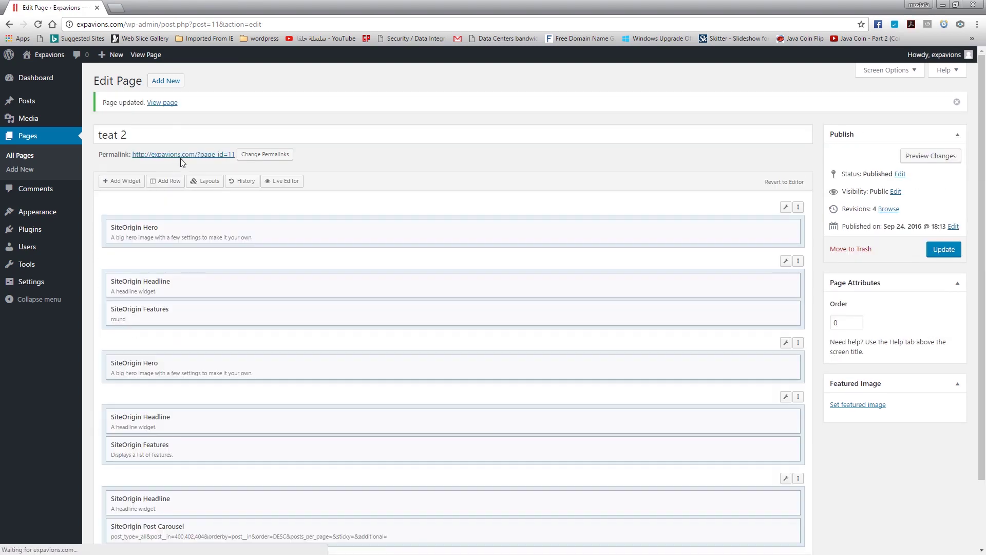
- Open the published "teat 2" page in a new tab and examine its title, hero image and features sections
right_click(185, 156)
click(231, 164)
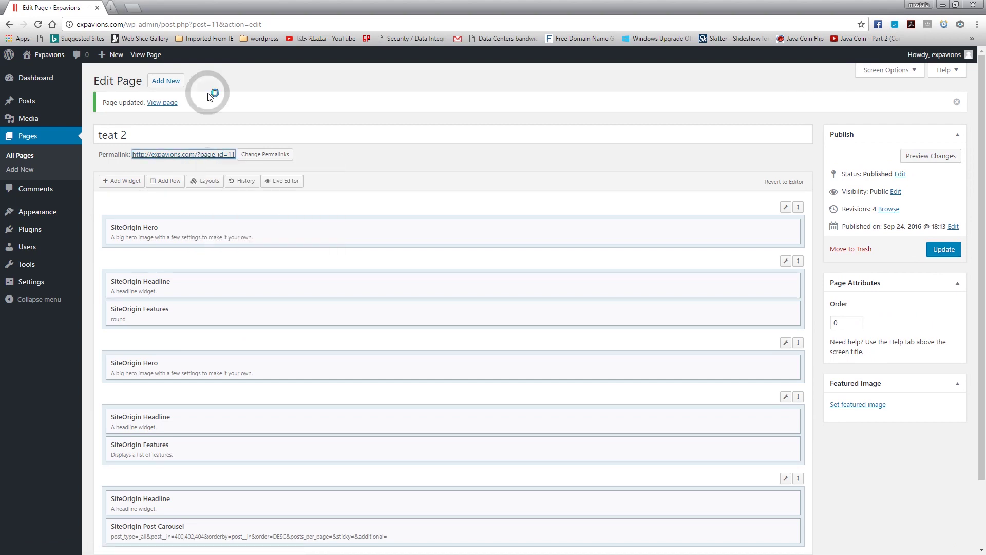
click(144, 7)
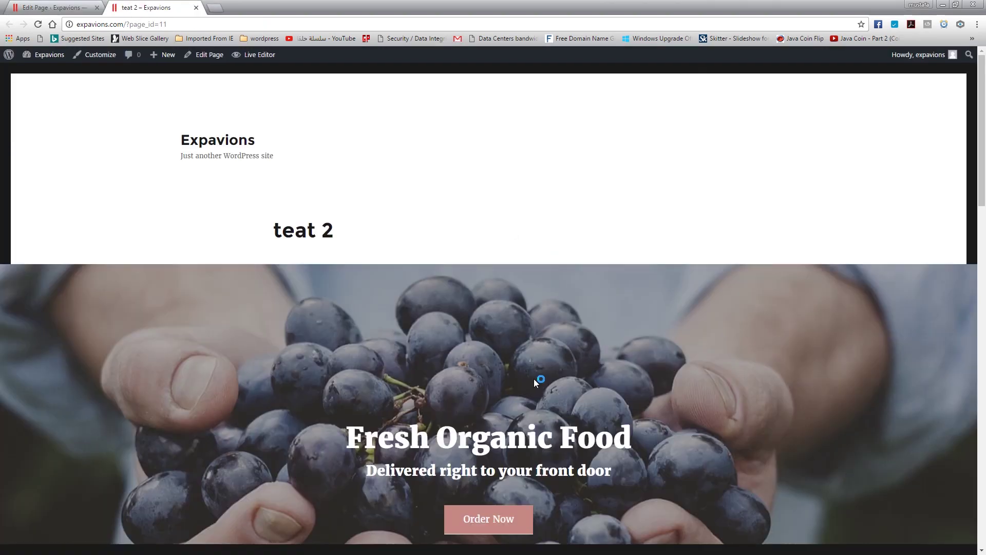
scroll(534, 378, down, 20)
scroll(537, 376, up, 20)
drag(269, 229, 335, 228)
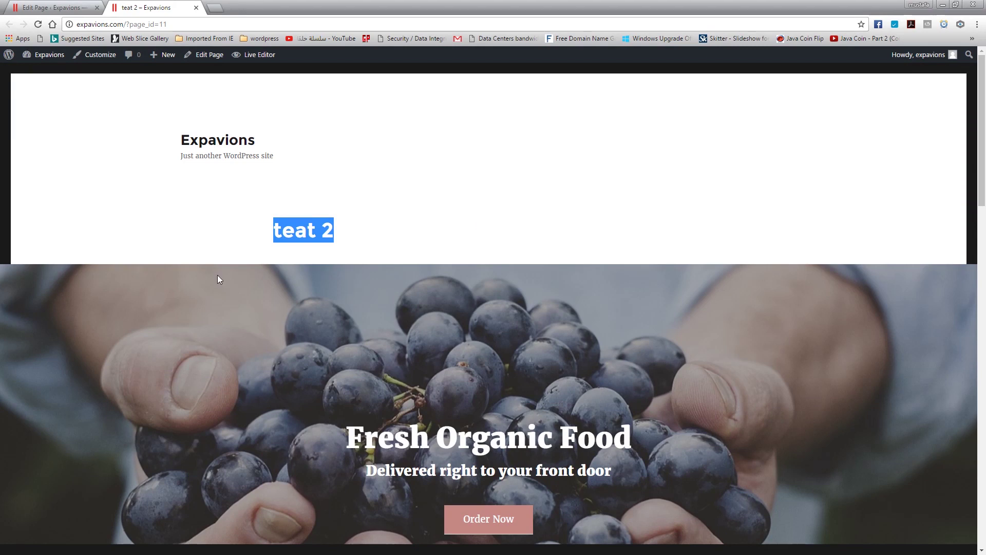
click(268, 242)
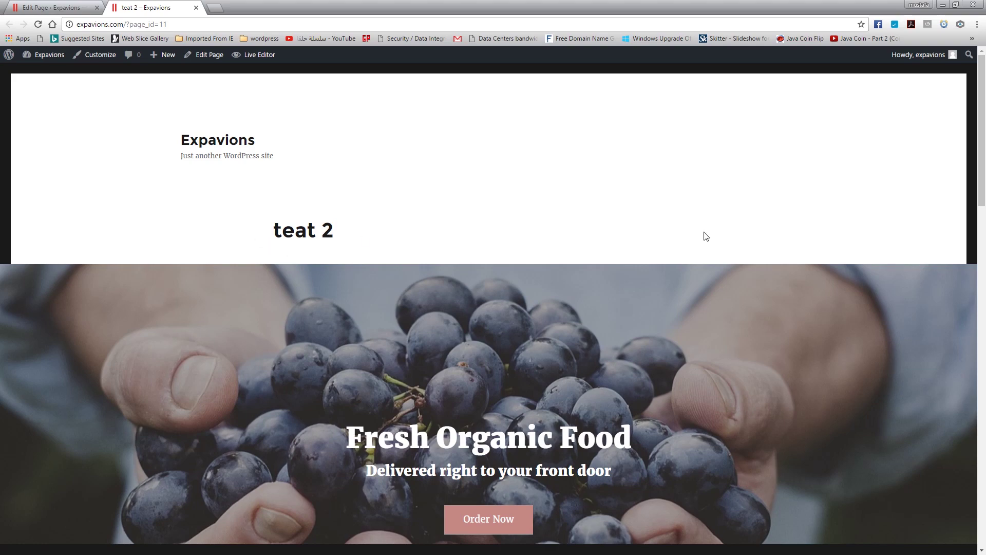
scroll(706, 236, down, 5)
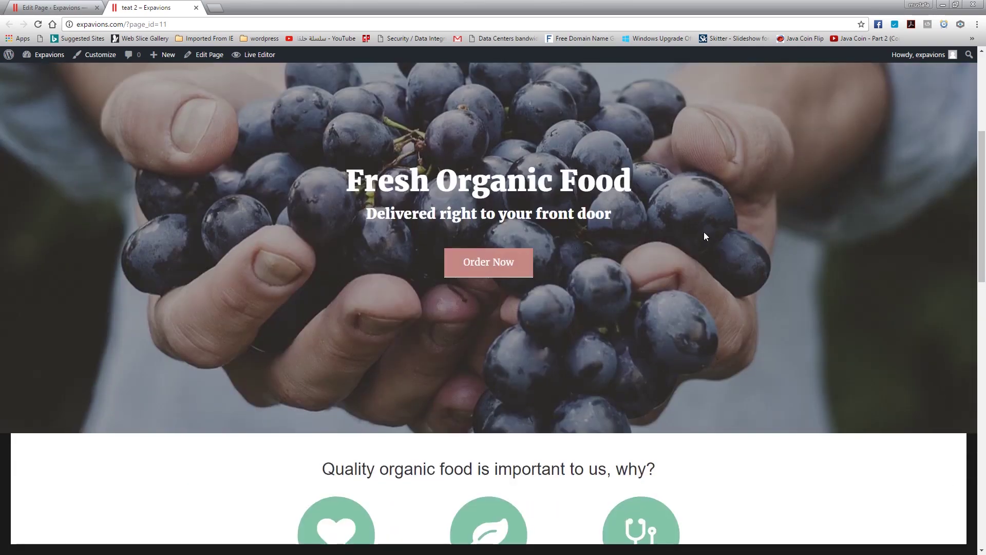
scroll(704, 237, down, 2)
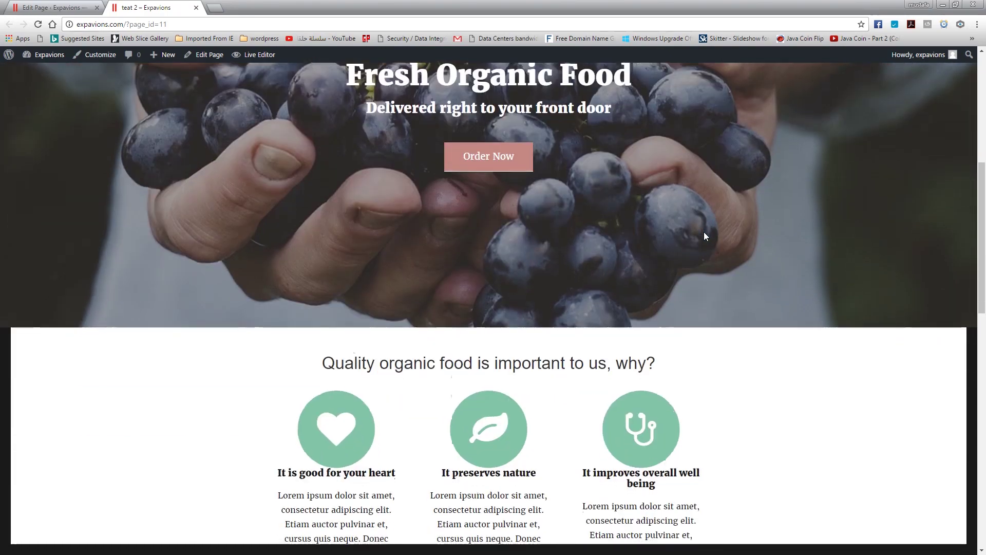
scroll(705, 236, down, 2)
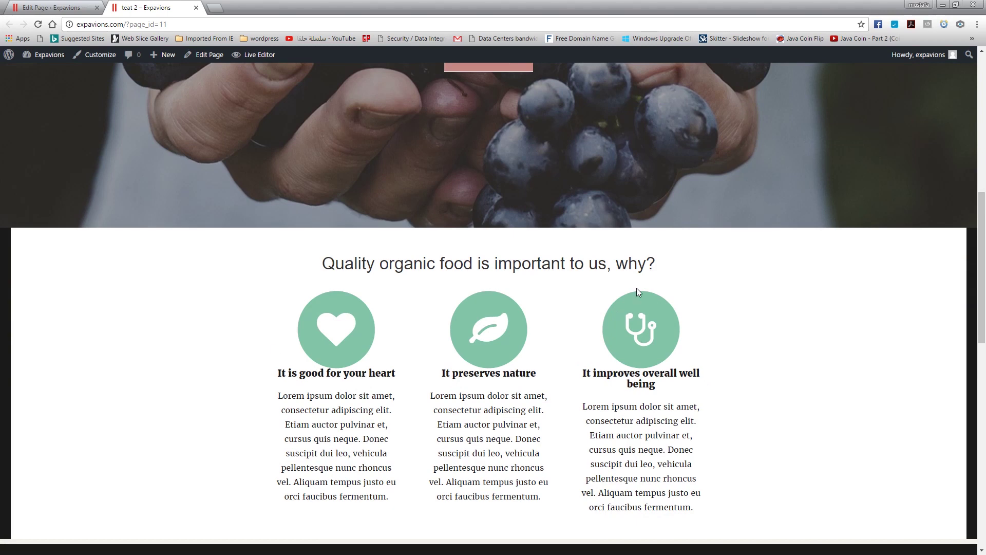
- Return to the WordPress admin, open the theme's Widgets screen, and add the Calendar and Custom Menu widgets to the Sidebar area
click(51, 7)
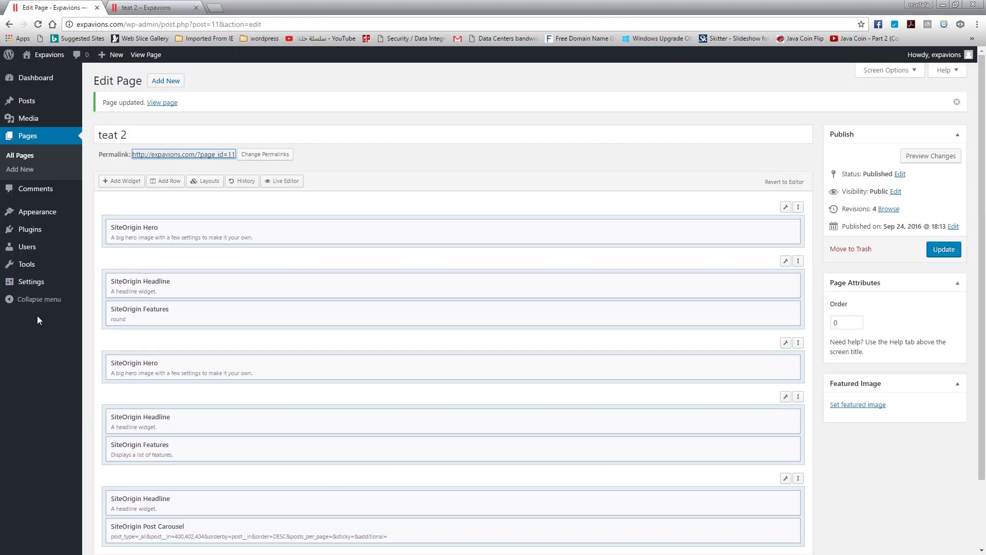
mouse_move(31, 239)
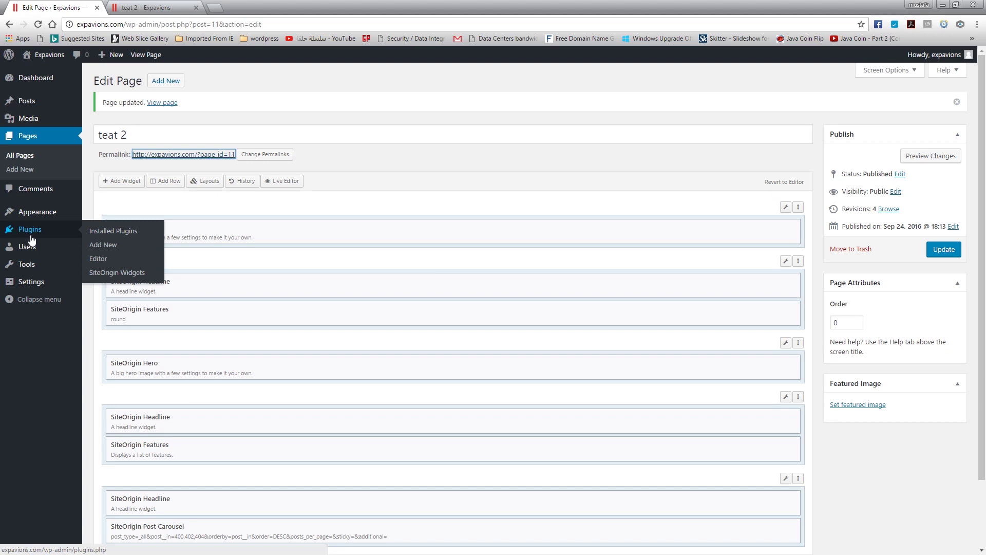
mouse_move(35, 219)
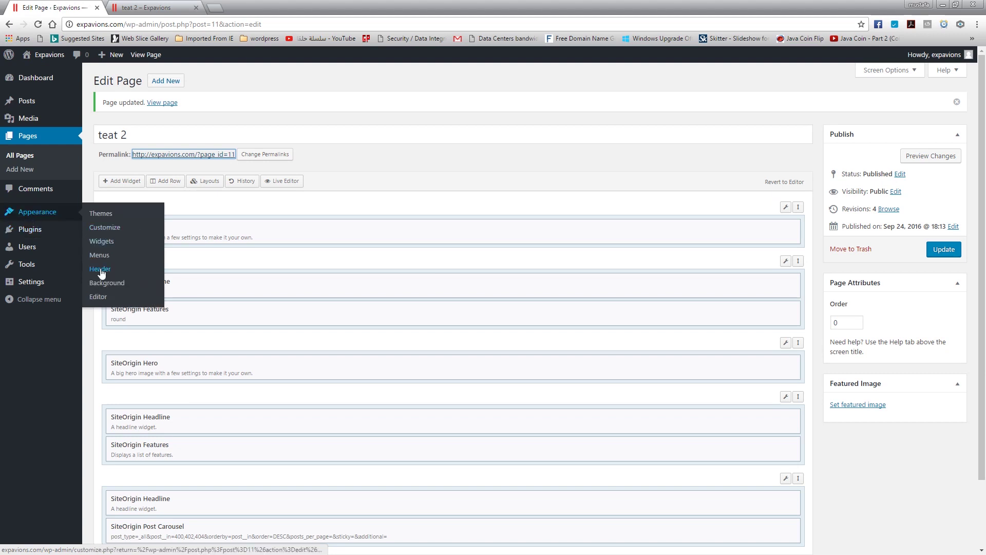
click(104, 243)
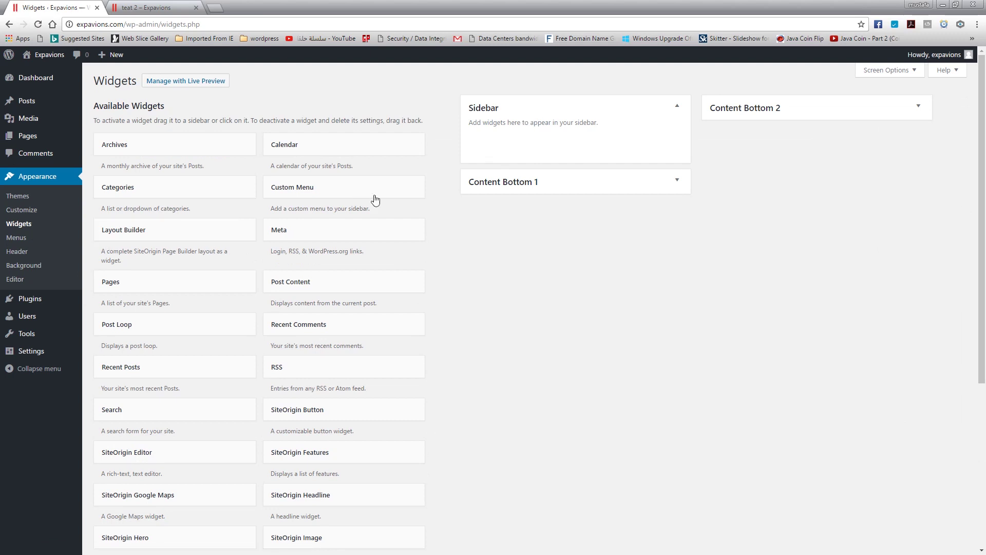
drag(319, 152, 522, 149)
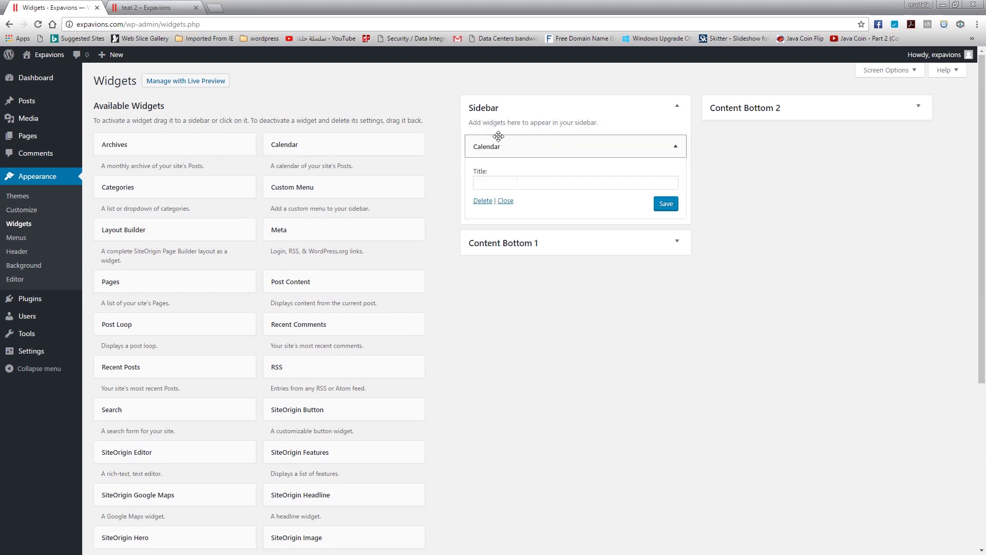
click(676, 150)
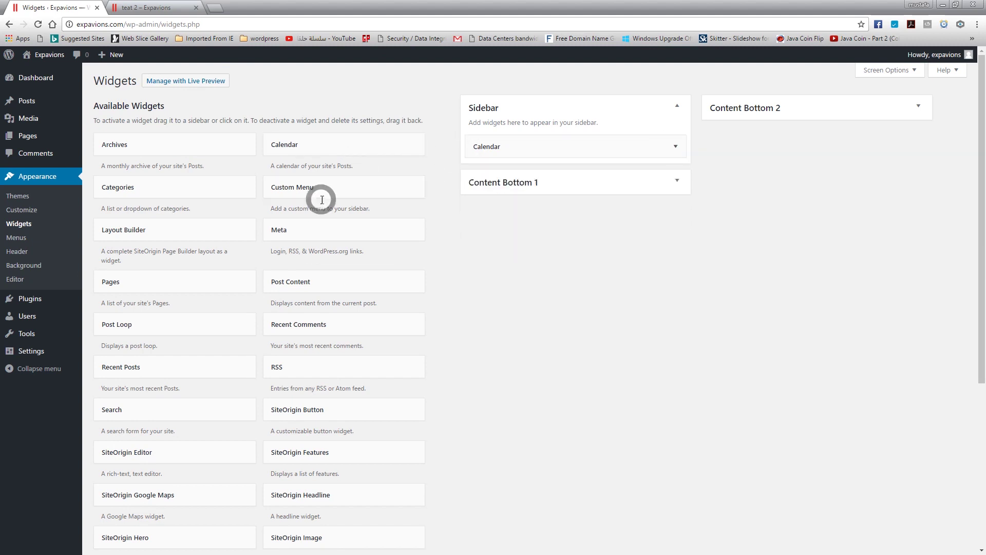
drag(319, 199, 557, 149)
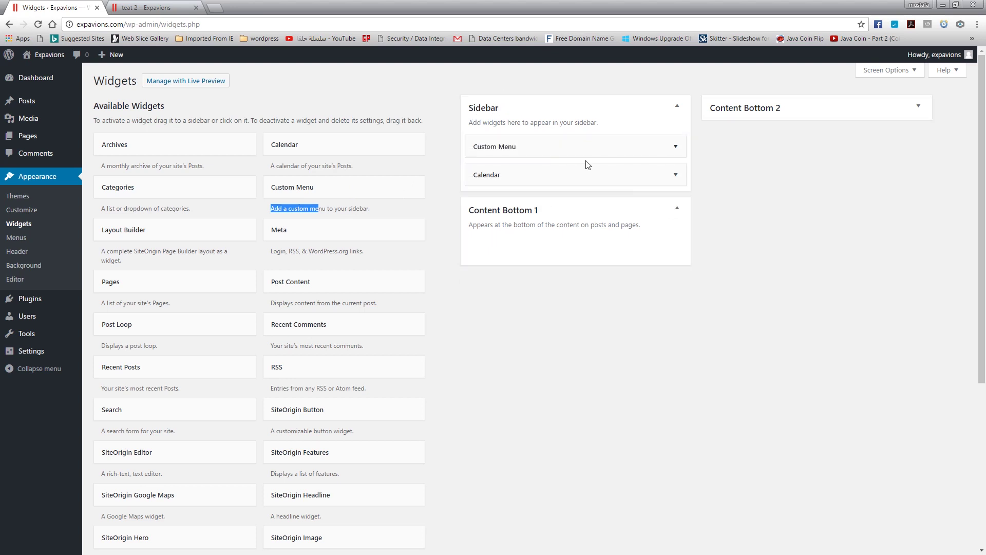
- Delete the Custom Menu and Calendar widgets from the Sidebar area
click(677, 148)
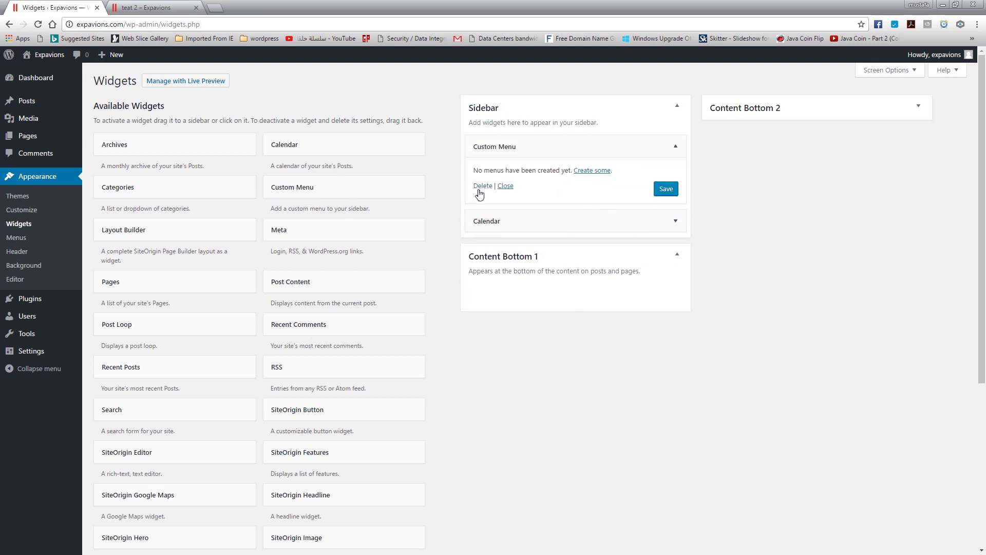
click(481, 187)
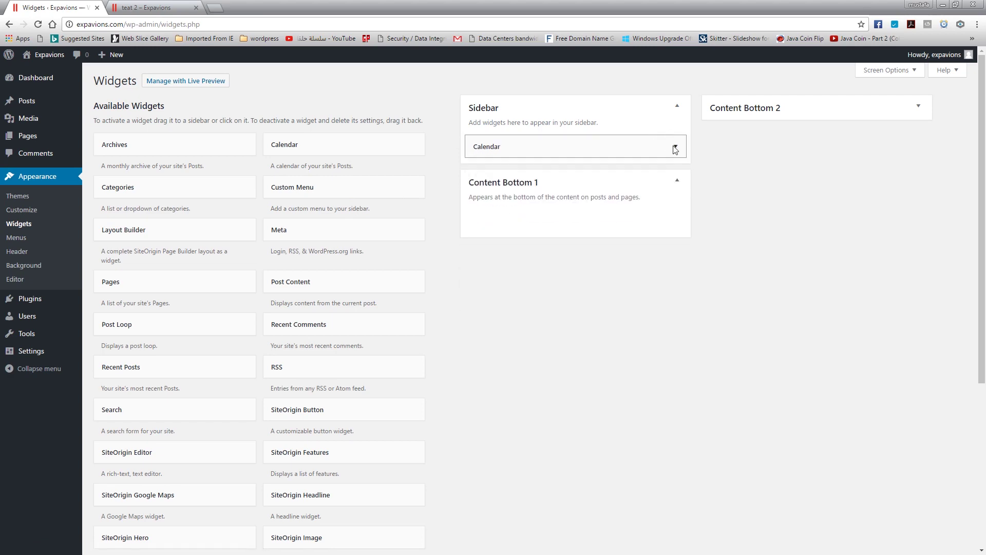
click(674, 147)
click(481, 201)
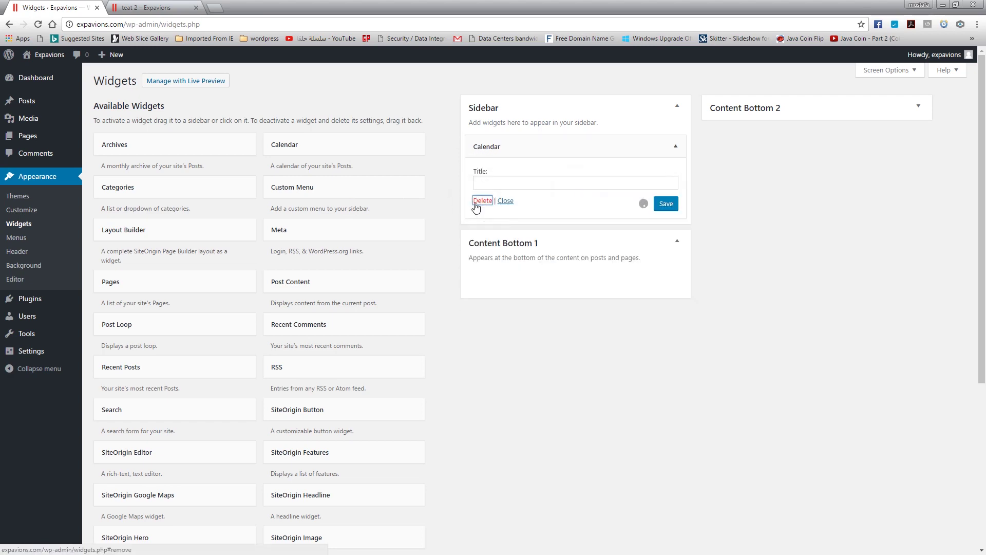
- Reopen the "teat 2" page for editing and view its Page Builder change history without restoring a version
click(154, 7)
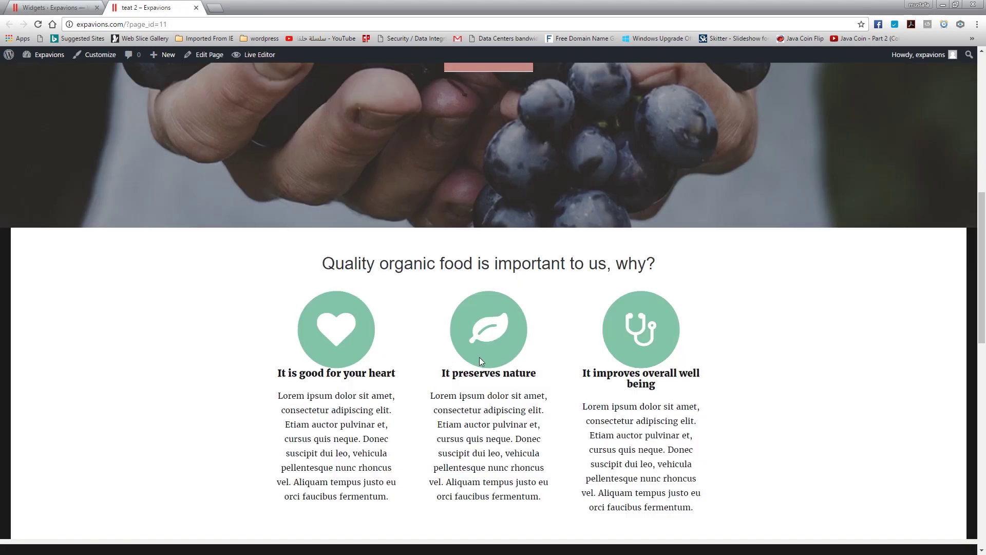
click(51, 7)
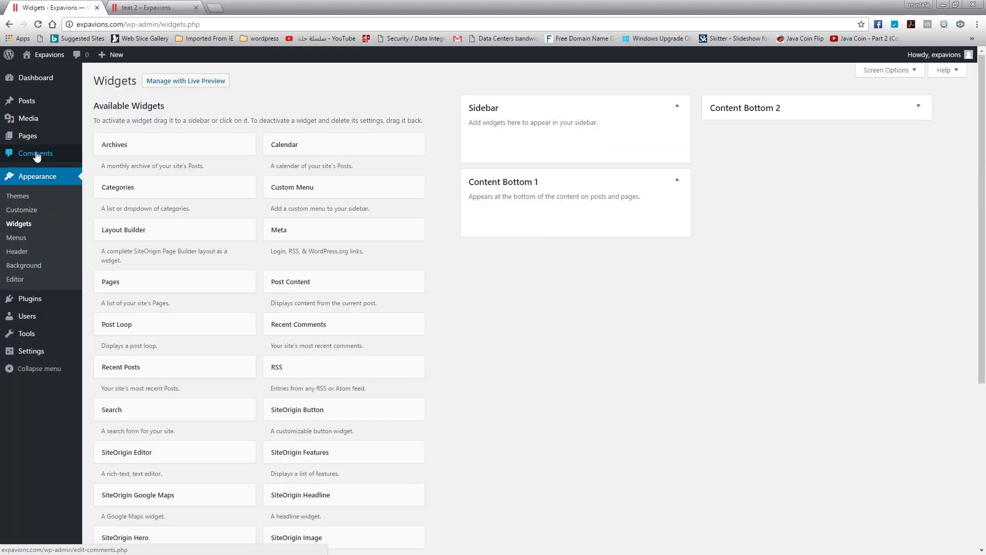
mouse_move(27, 141)
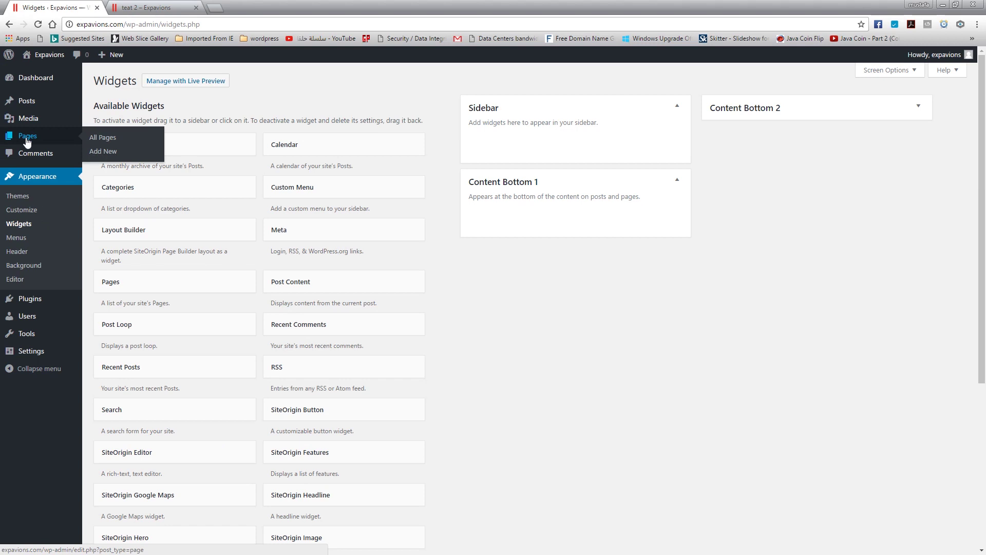
click(26, 137)
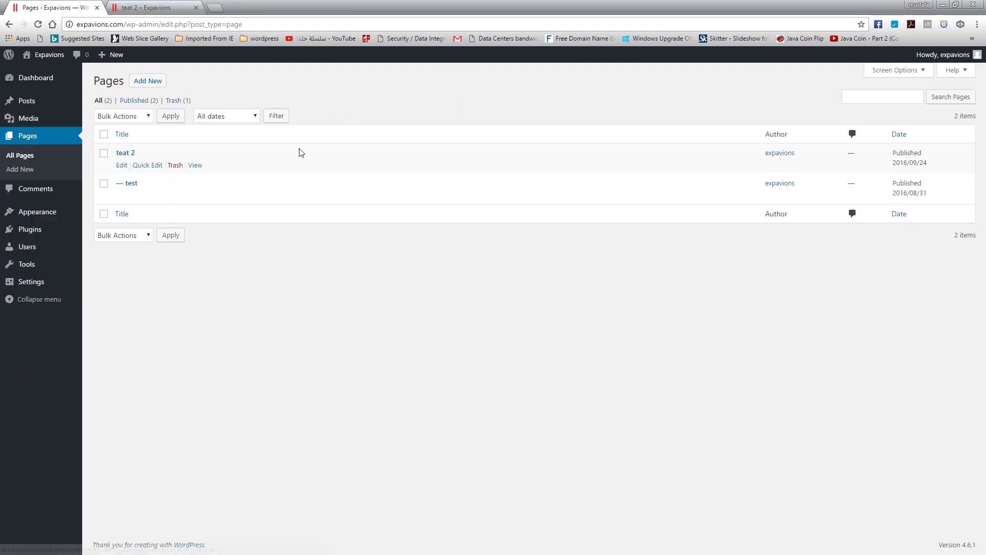
click(123, 165)
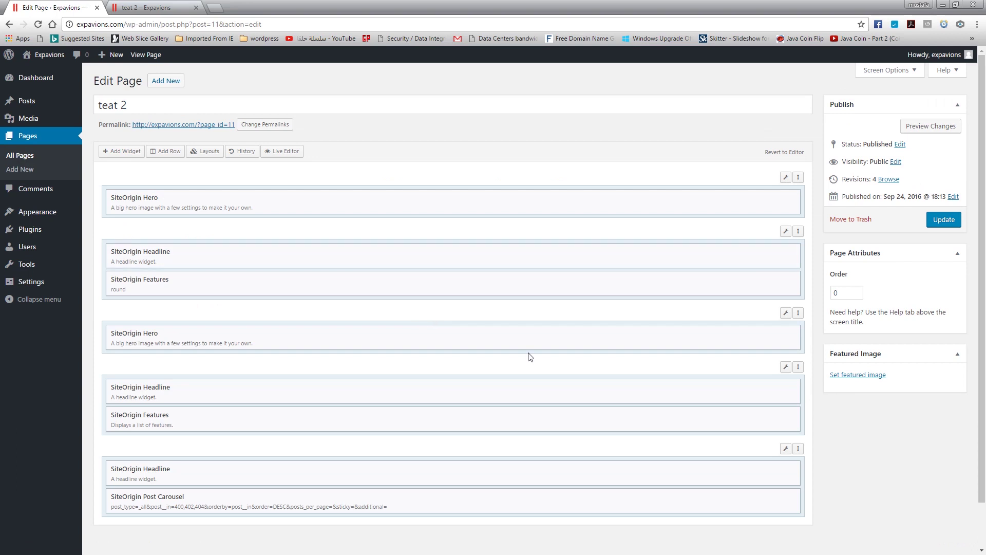
click(246, 151)
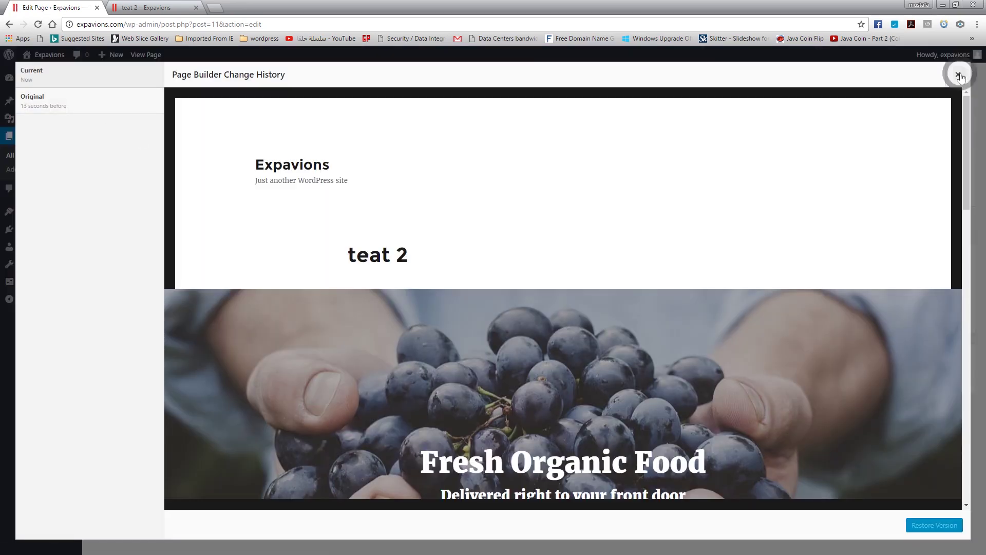
click(960, 76)
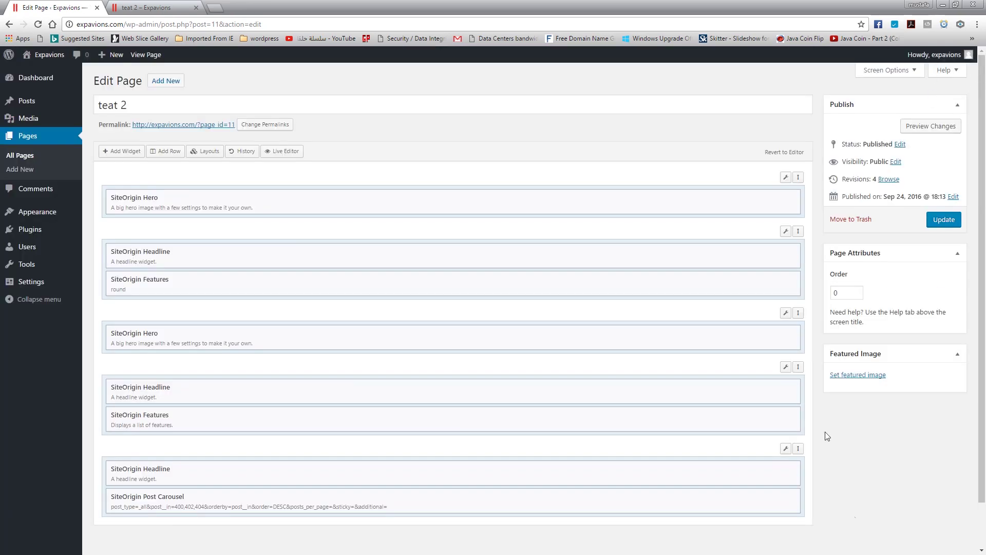